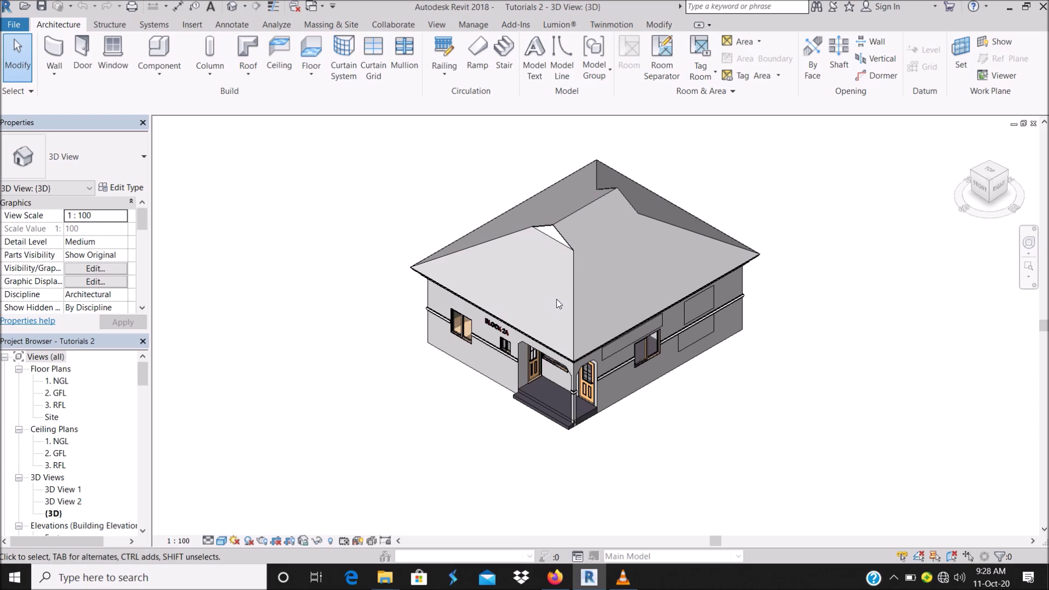
Create a new legend view named Door Legend at 1 : 50 scale and show it in the project's view list
mouse_move(143, 379)
left_mouse_down()
mouse_move(140, 433)
mouse_move(141, 414)
left_mouse_up()
left_click(5, 454)
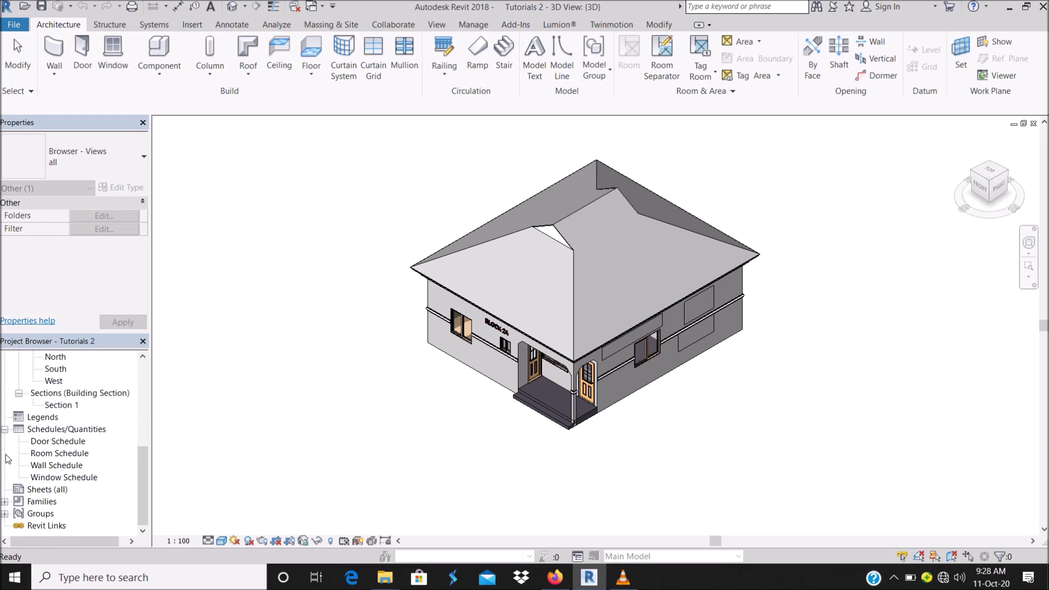
left_click(34, 419)
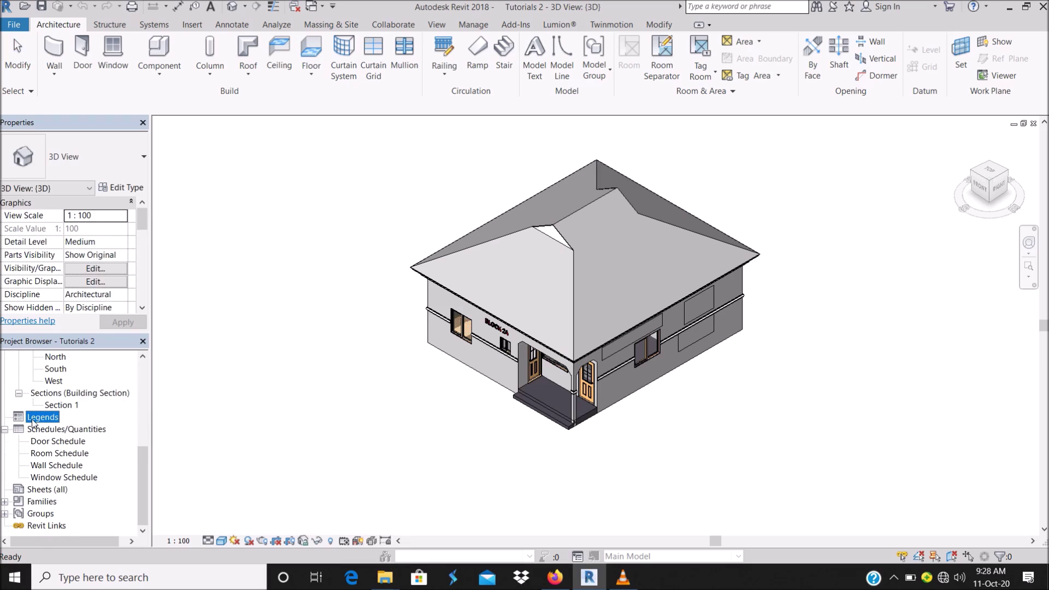
right_click(38, 425)
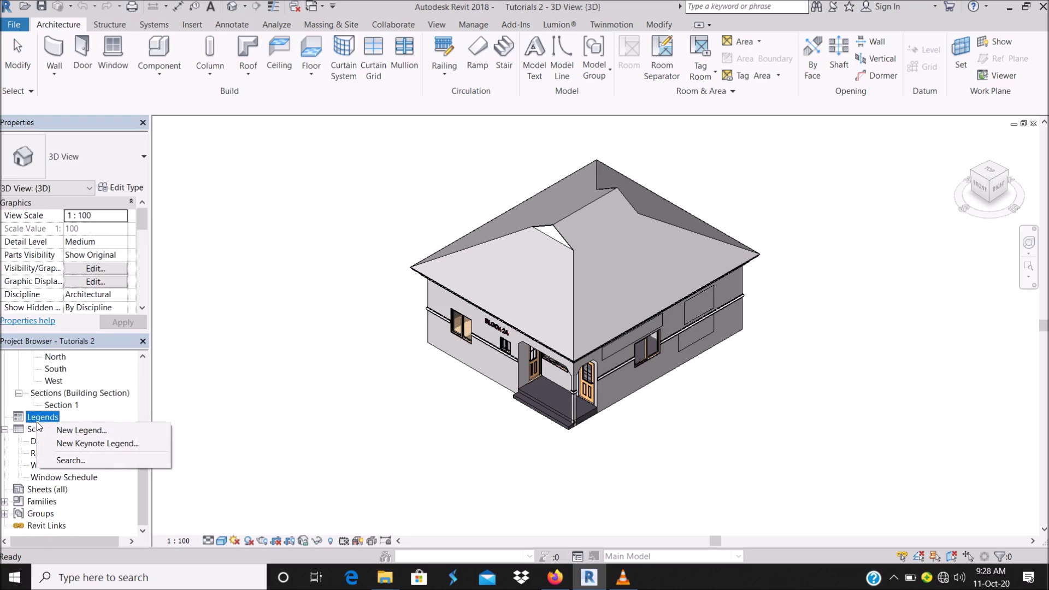
left_click(83, 437)
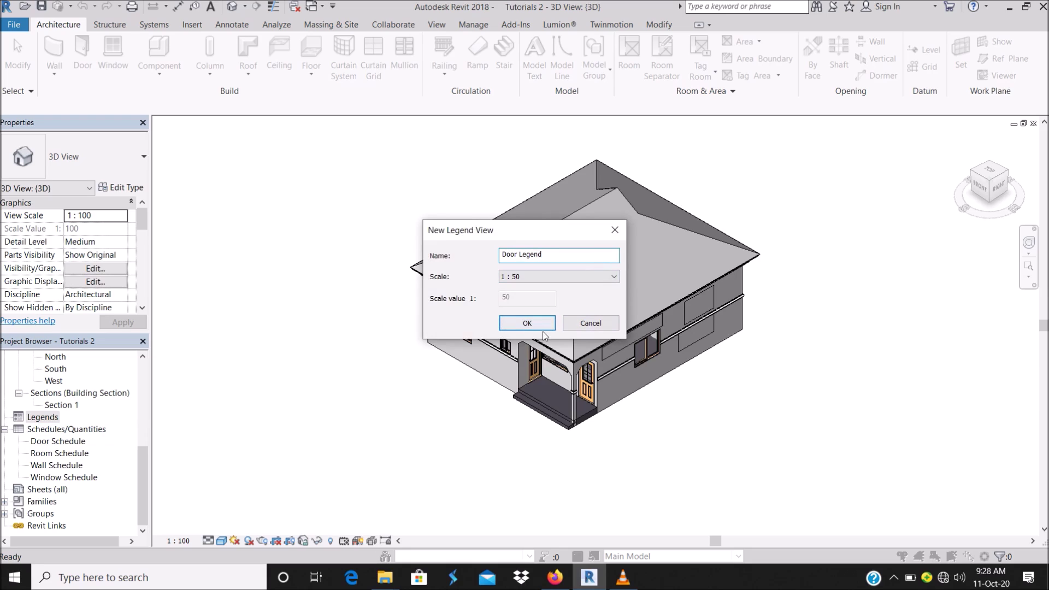
left_click(528, 324)
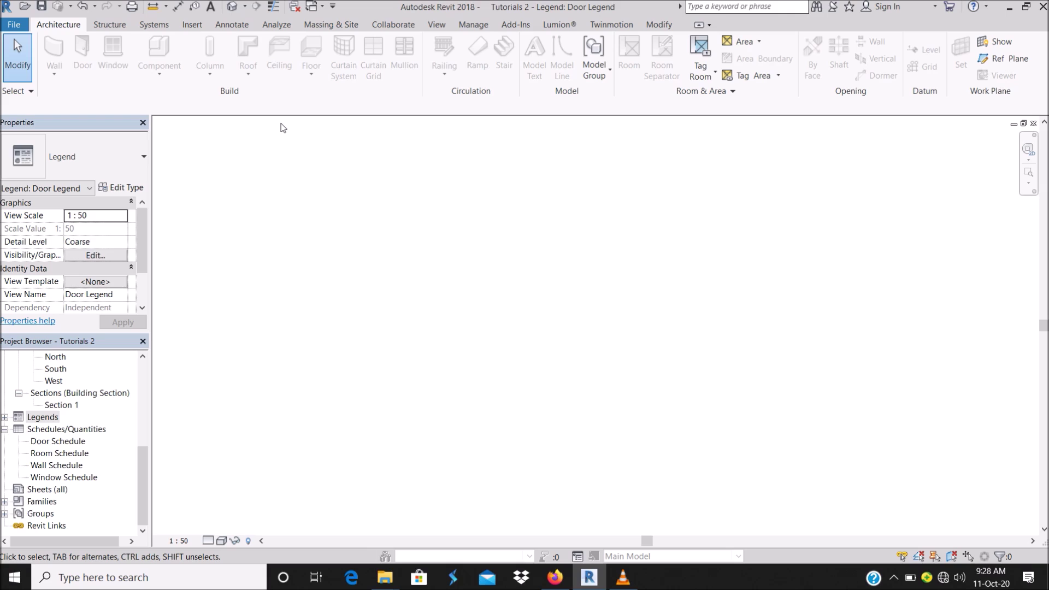
left_click(4, 418)
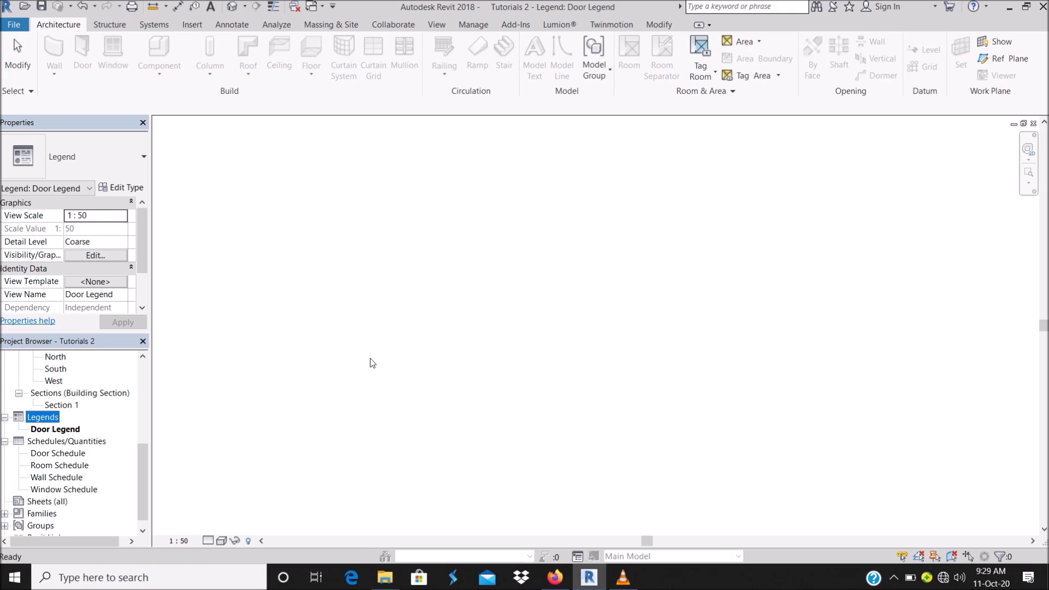
Draw a horizontal detail line about 14500 mm long in the Wide Lines style as the legend table's top edge
left_click(232, 25)
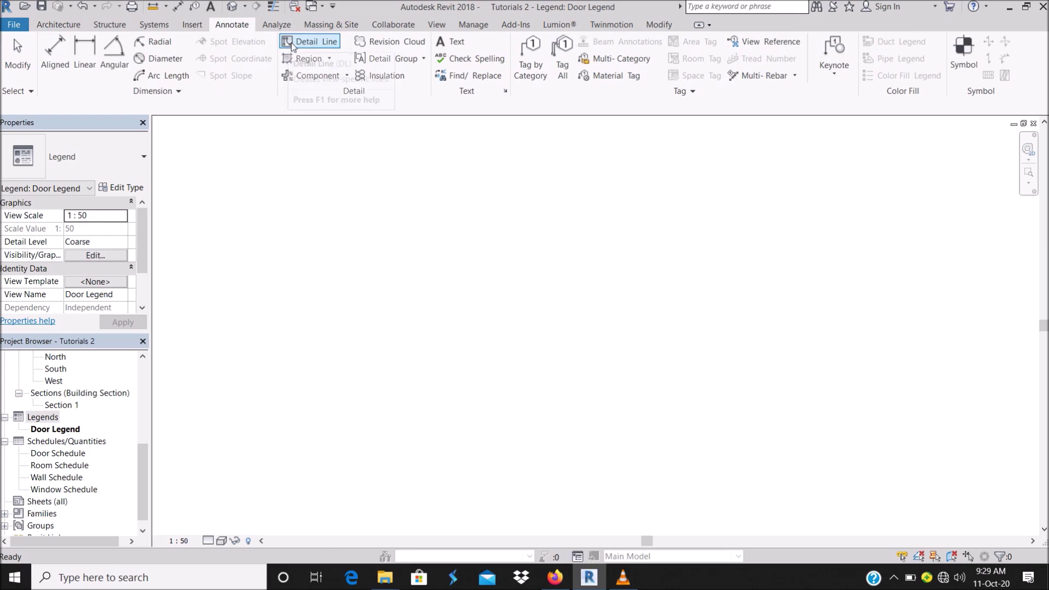
left_click(311, 45)
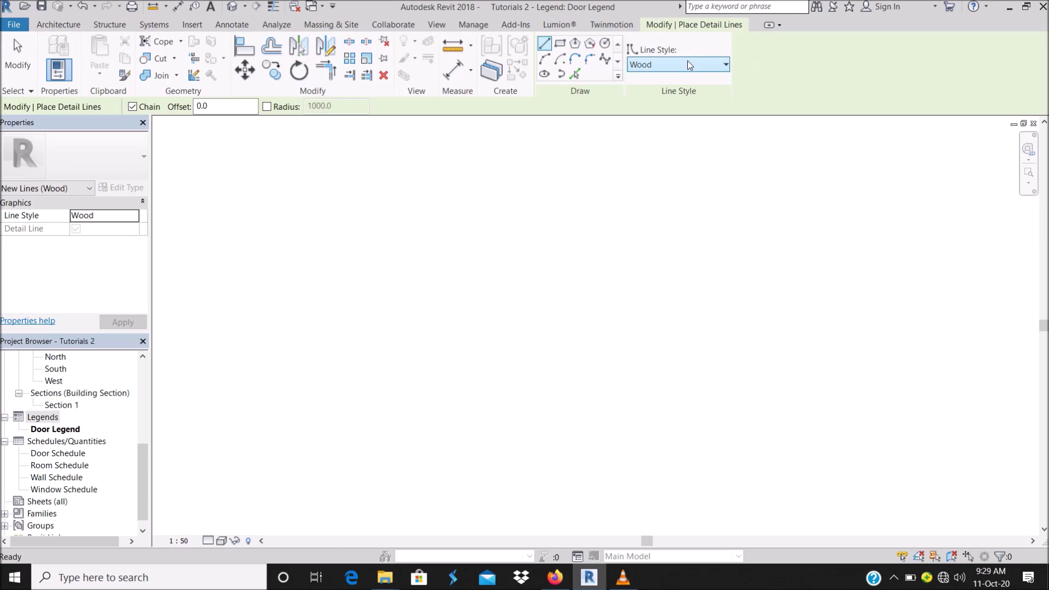
left_click(688, 62)
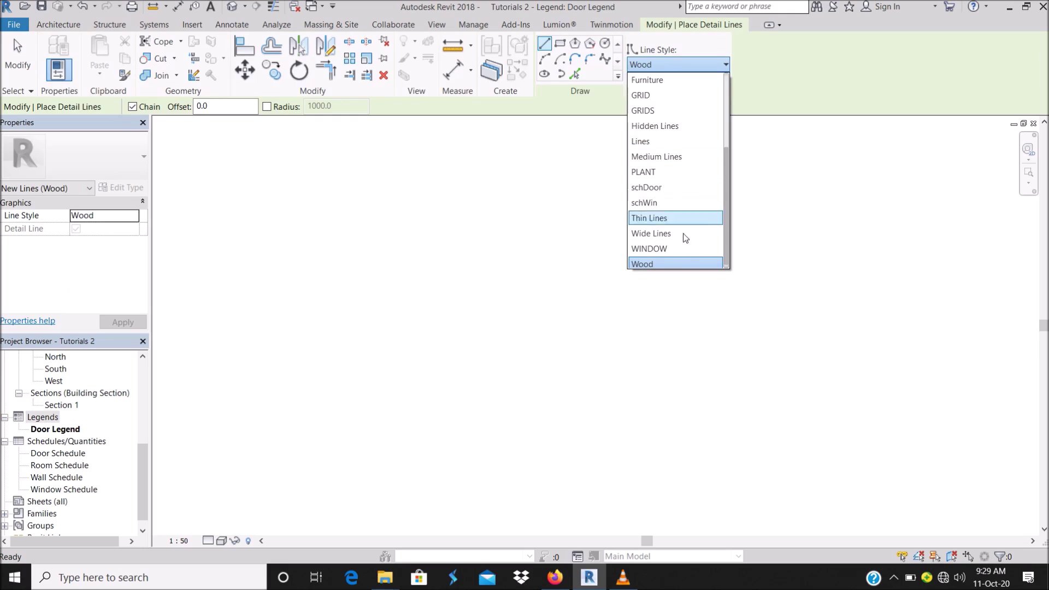
left_click(667, 234)
left_click(402, 253)
scroll(497, 236, "down", 2)
scroll(496, 233, "down", 2)
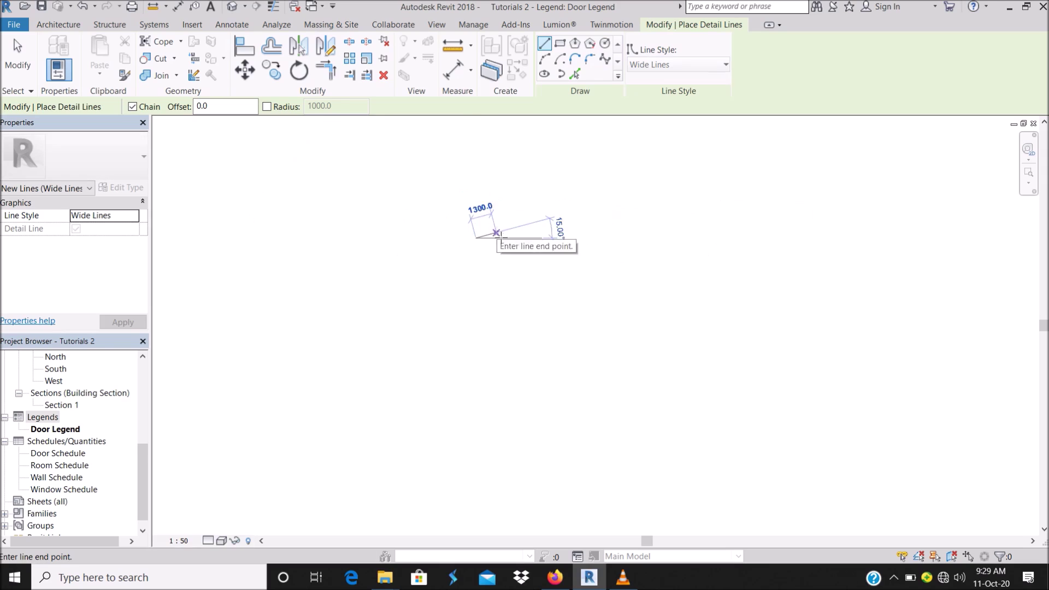
left_click(713, 239)
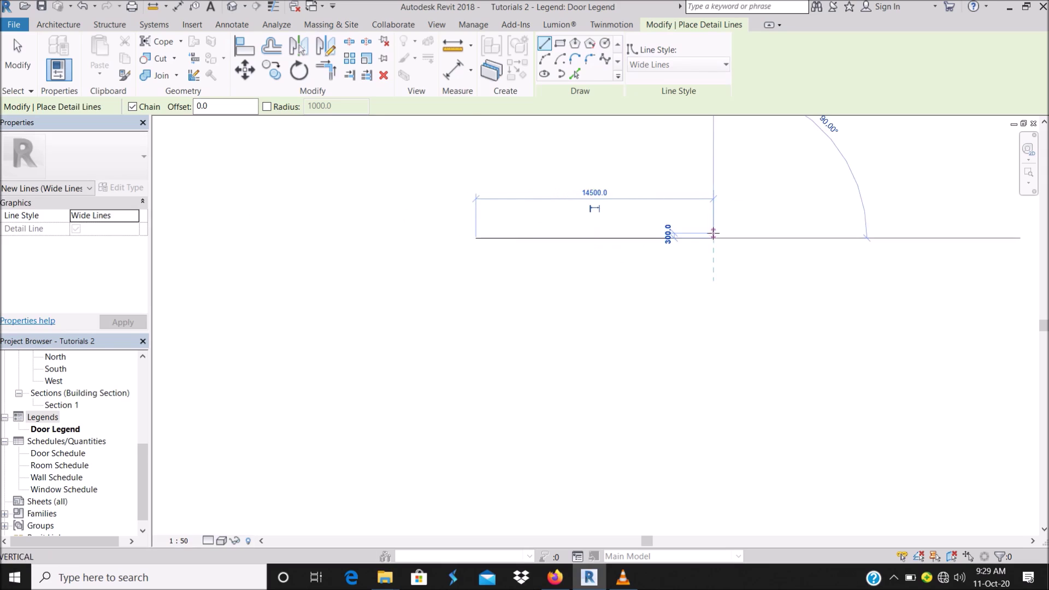
Draw a vertical Wide Lines detail line downward from the top line's left end, then finish the line command
left_click(476, 238)
left_click(477, 387)
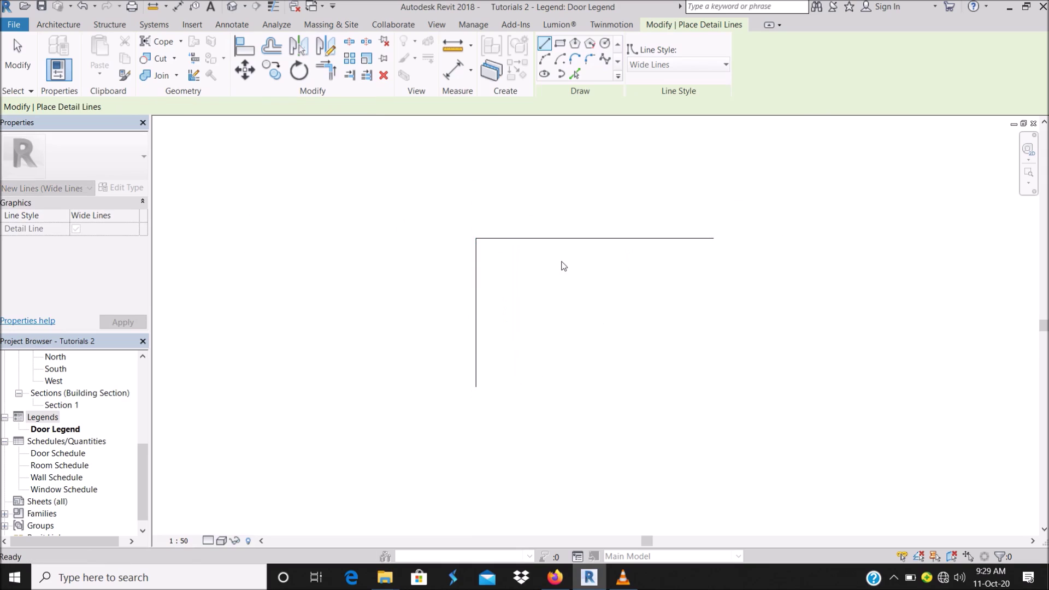
scroll(508, 228, "up", 5)
key("Escape")
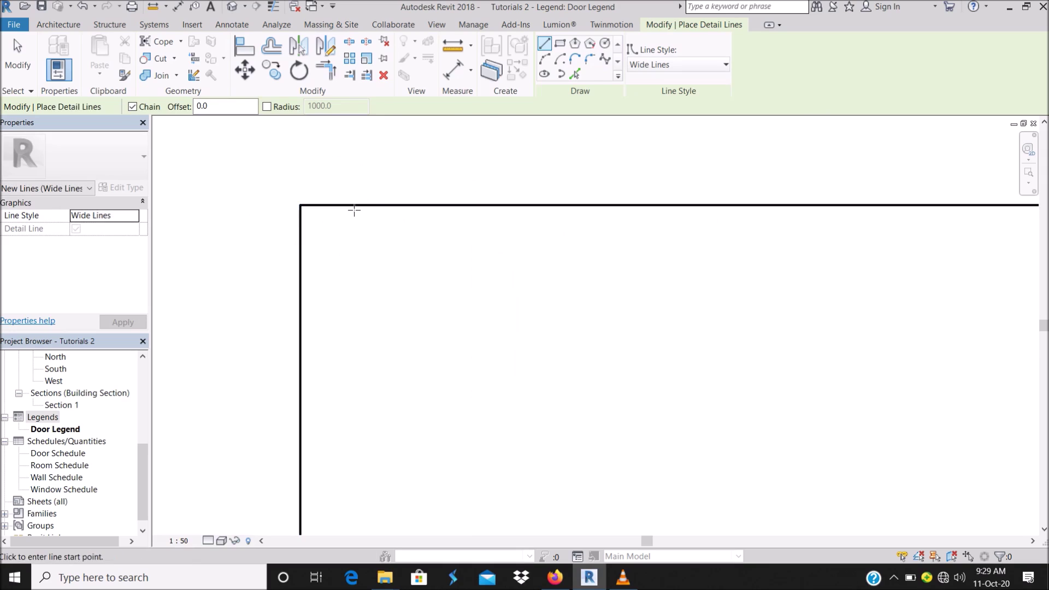
key("Escape")
Copy the table's top line straight down by about 1000 mm to form the header row
left_click(356, 207)
left_click(269, 71)
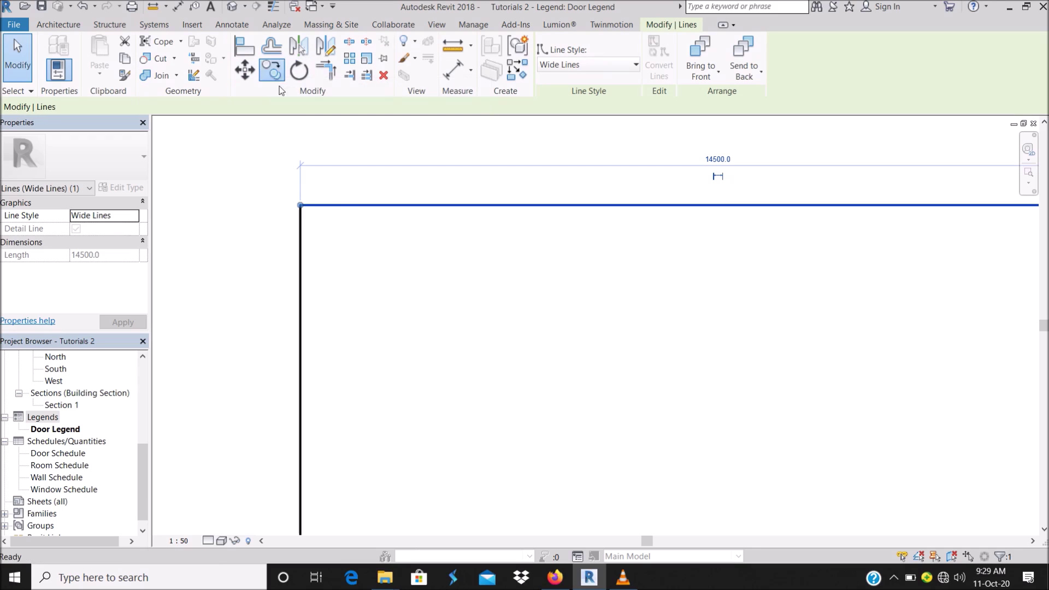
left_click(301, 206)
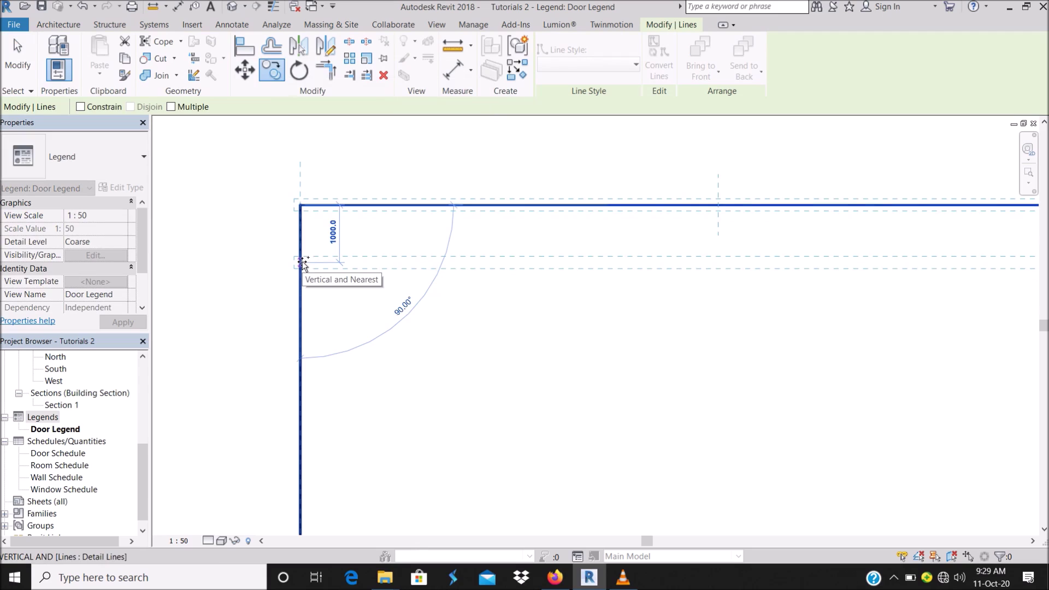
left_click(302, 264)
left_click(429, 173)
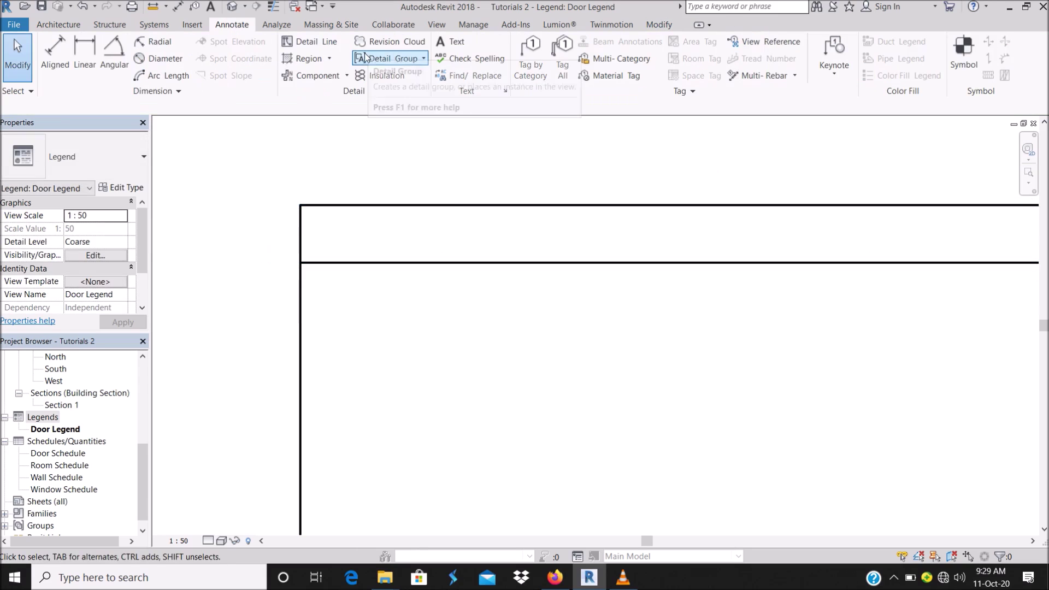
Copy the header row's lower line straight down by about 2800 mm to form the first door row
scroll(356, 189, "down", 2)
left_click(380, 226)
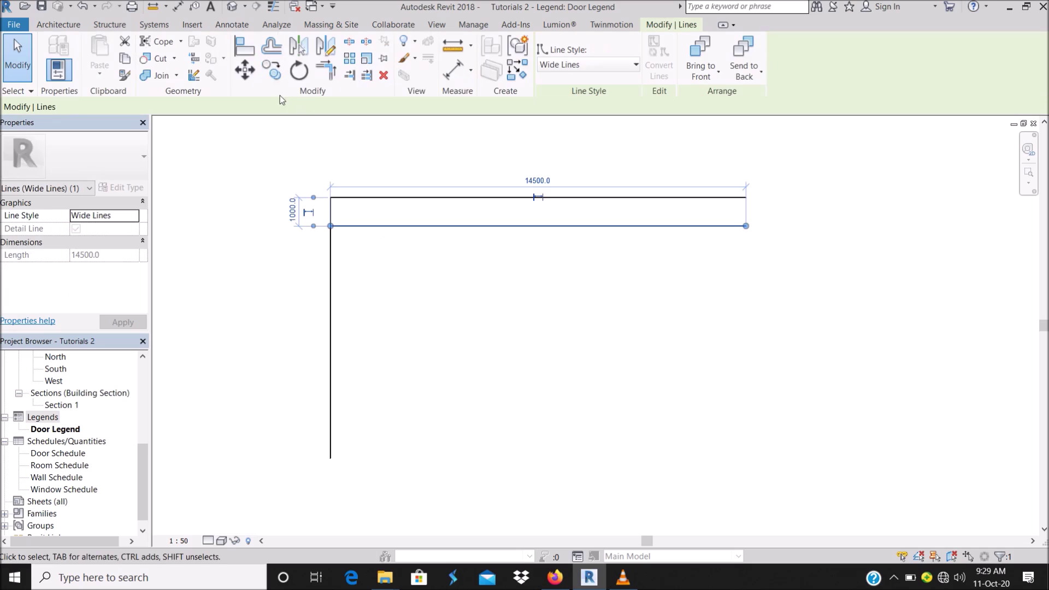
left_click(278, 70)
left_click(331, 225)
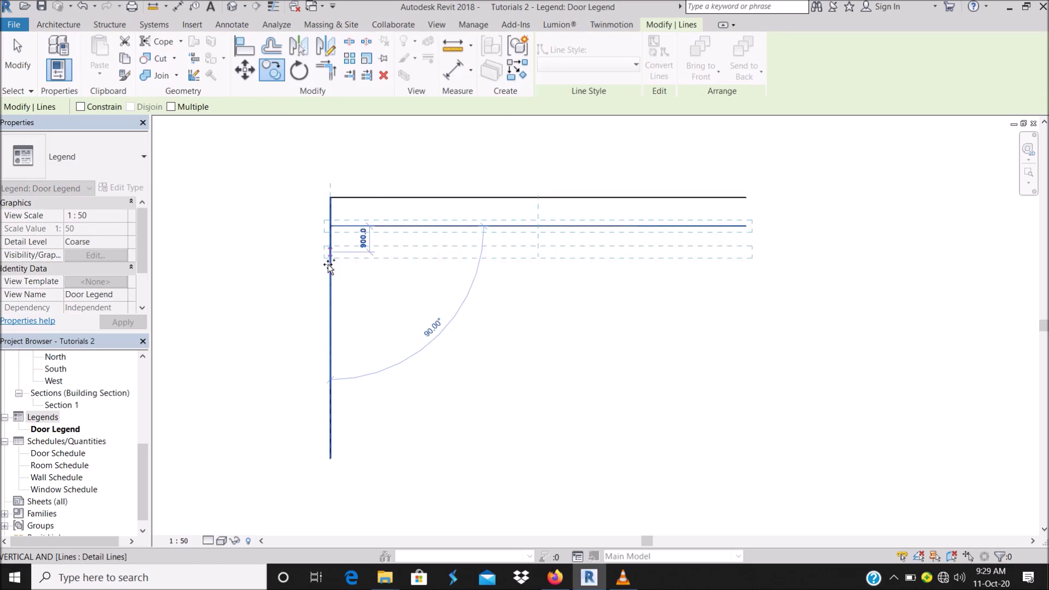
left_click(334, 308)
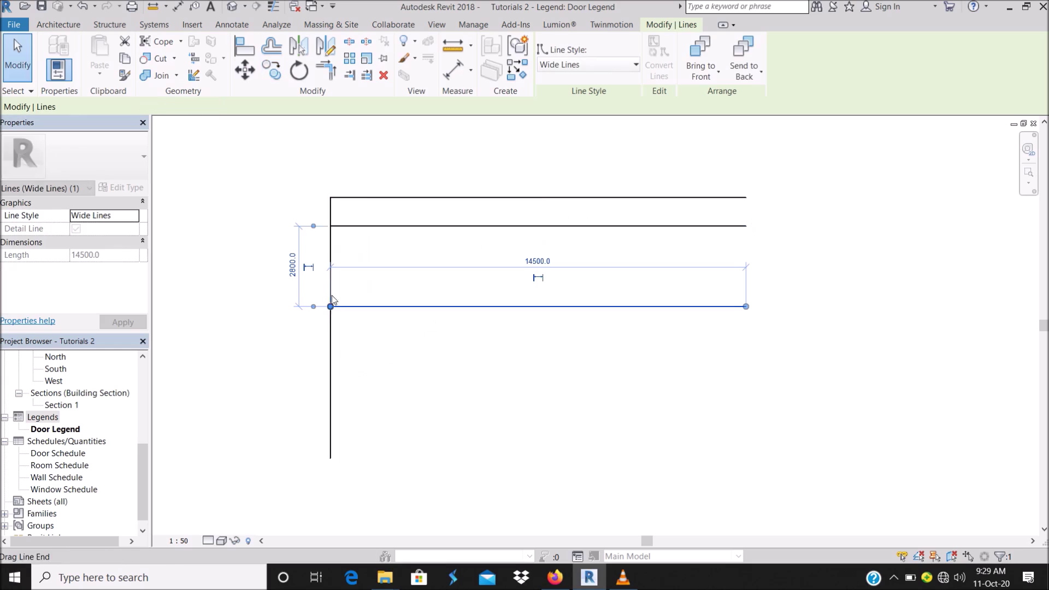
Copy the lowest row line further down the vertical line with multiple copying enabled to form the second door row
left_click(171, 106)
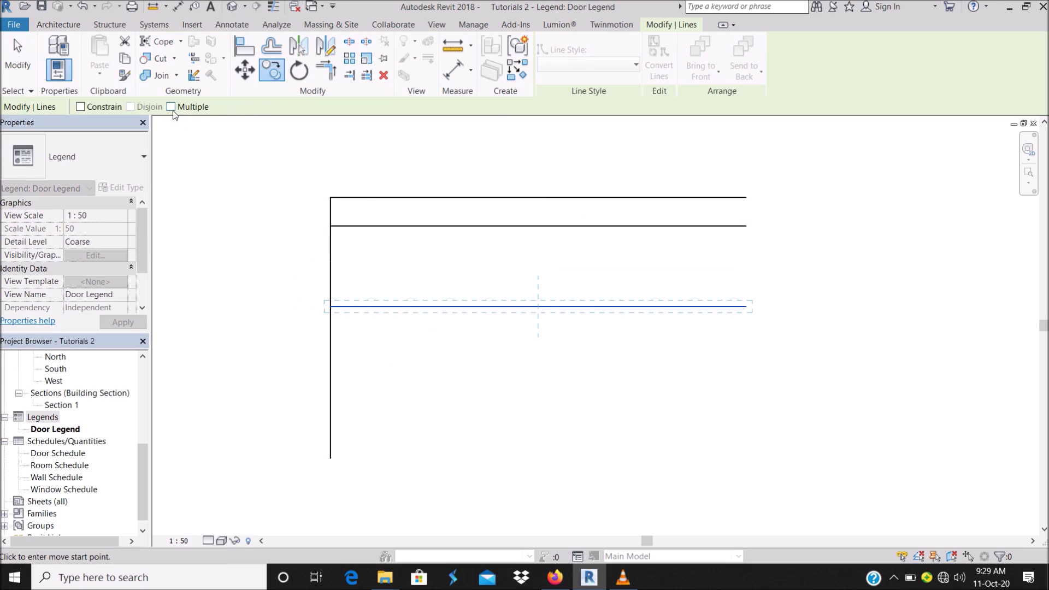
left_click(331, 307)
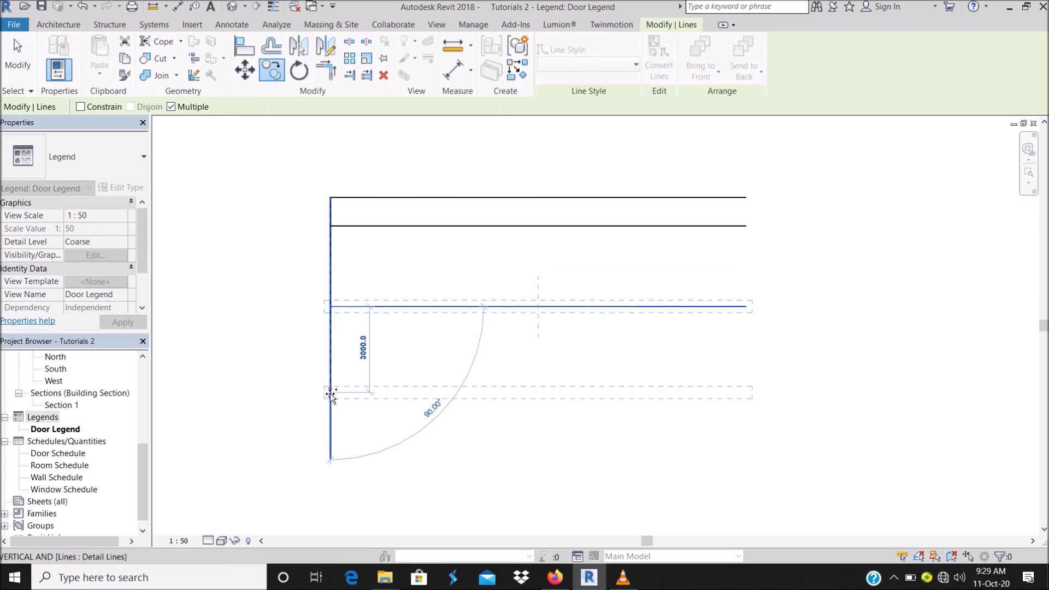
left_click(325, 399)
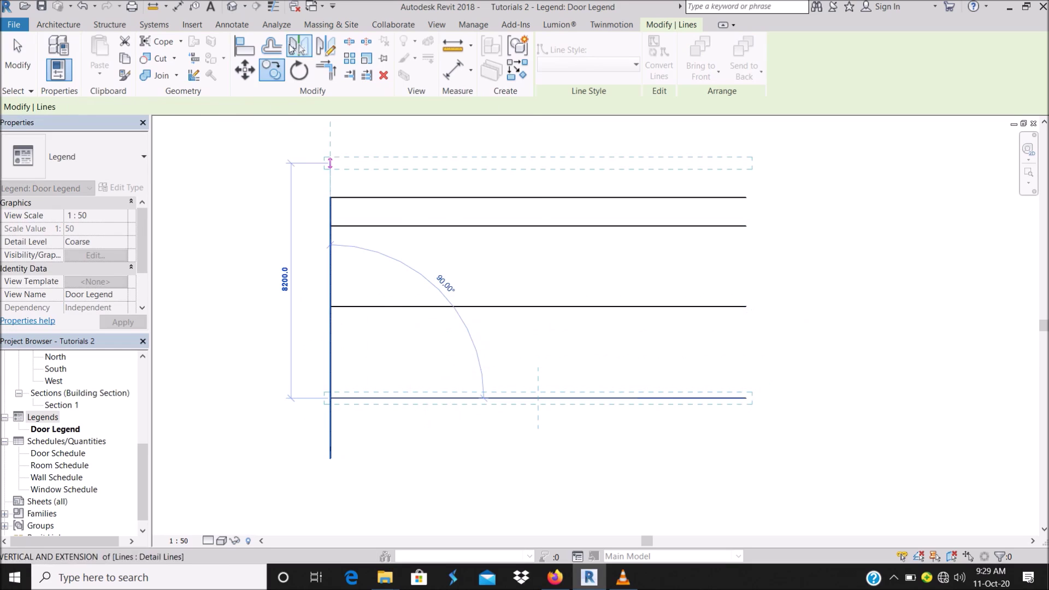
key("Escape")
key("Escape")
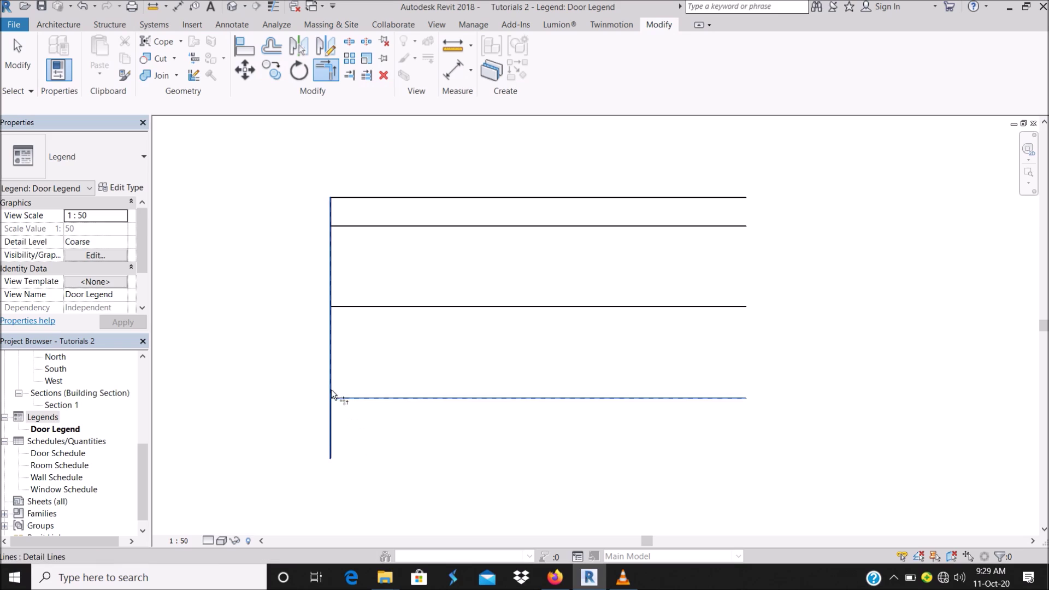
Trim the left vertical line to the bottom row line and copy it to the right as the first column divider
left_click(331, 240)
left_click(273, 69)
left_click(331, 198)
left_click(414, 203)
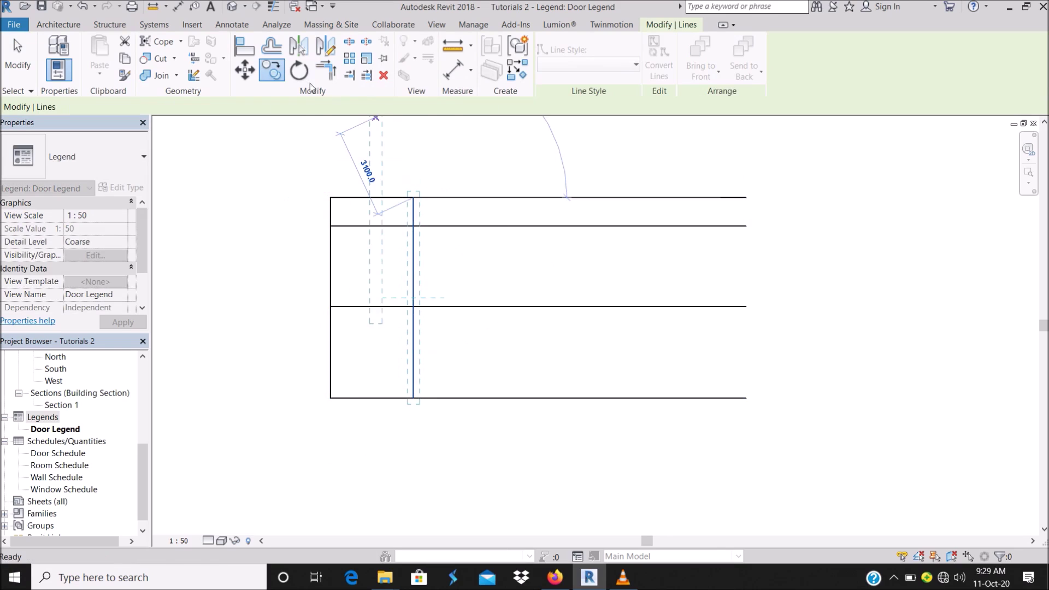
key("Escape")
key("Escape")
Place the text note "DOOR NO." in the first header cell of the legend table
left_click(228, 24)
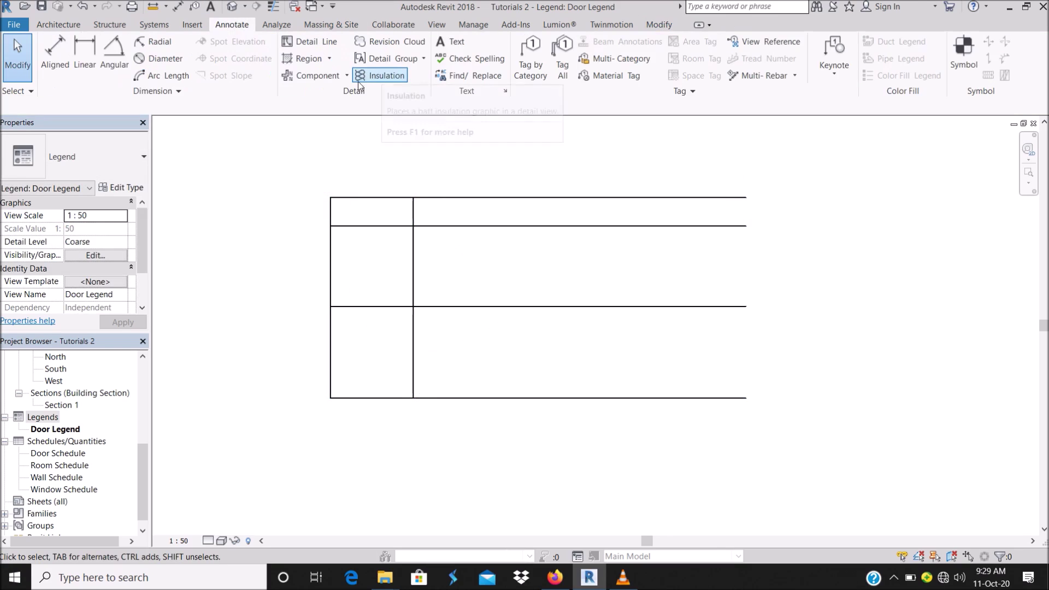
left_click(456, 44)
scroll(319, 199, "up", 5)
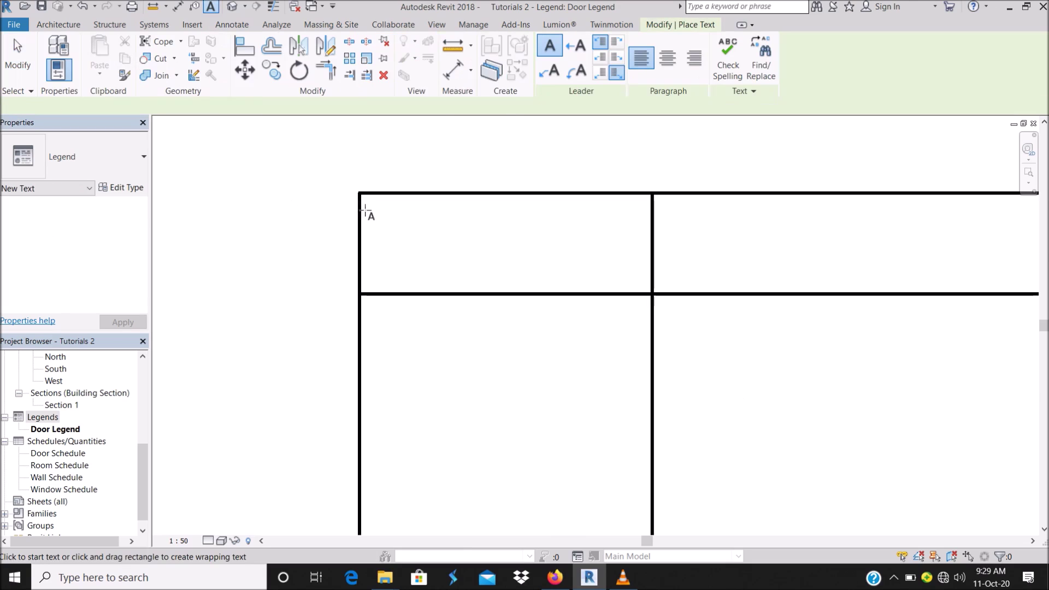
left_click_drag(404, 223, 628, 276)
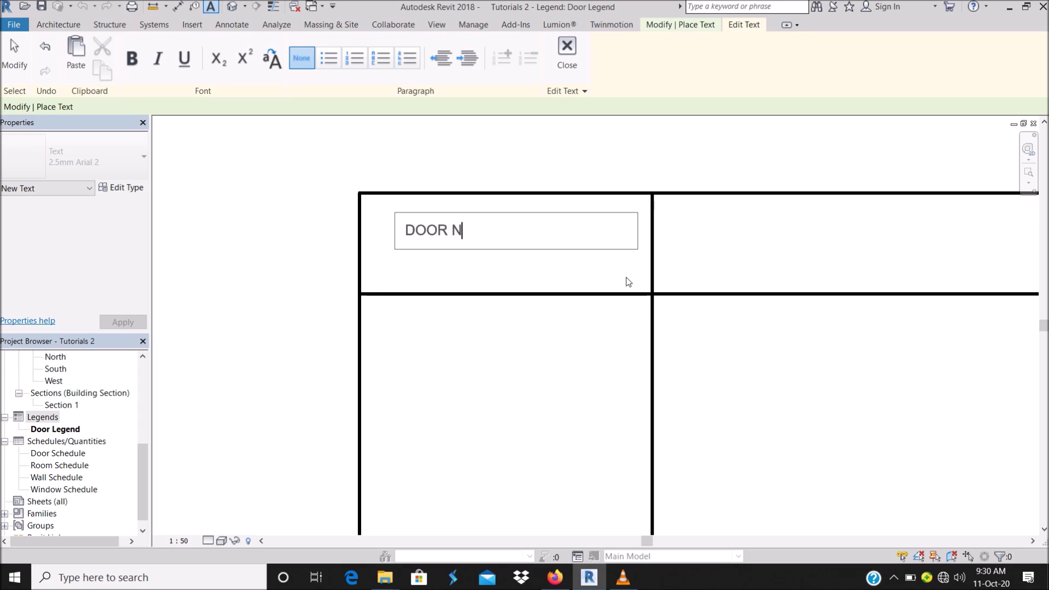
key("Escape")
key("Escape")
Centre-align the DOOR NO. text, change its type to 6mm Arial, and reposition it within the header cell
mouse_move(454, 231)
left_mouse_down()
mouse_move(502, 266)
mouse_move(477, 252)
left_mouse_up()
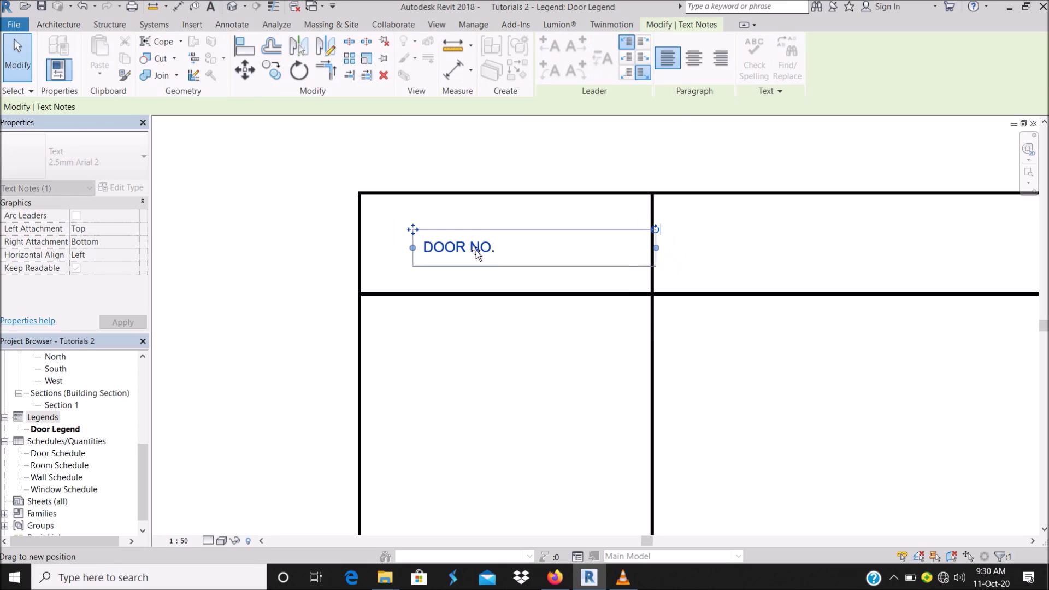
left_click(694, 57)
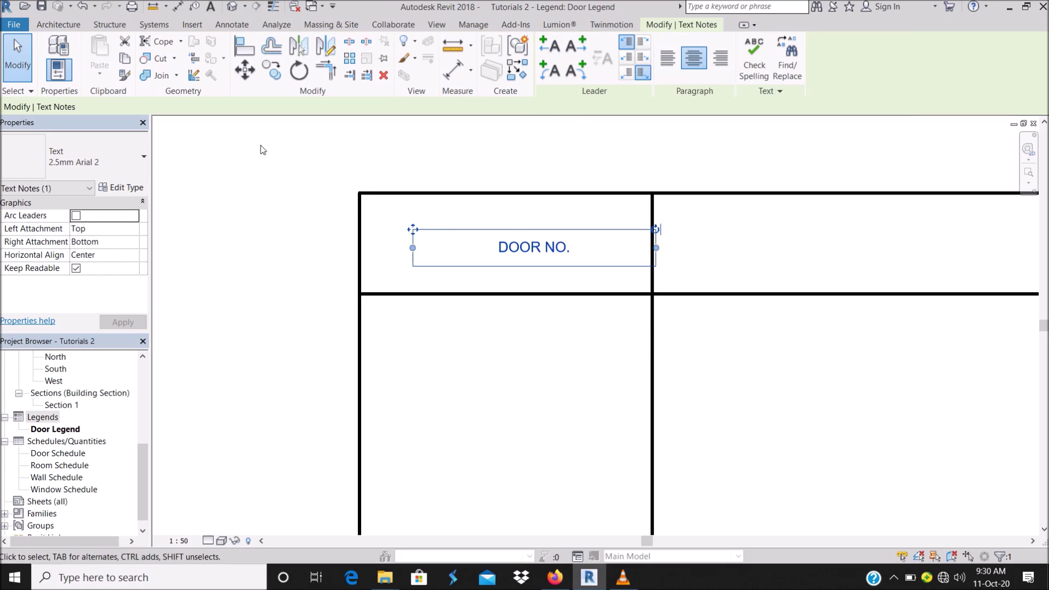
left_click(110, 157)
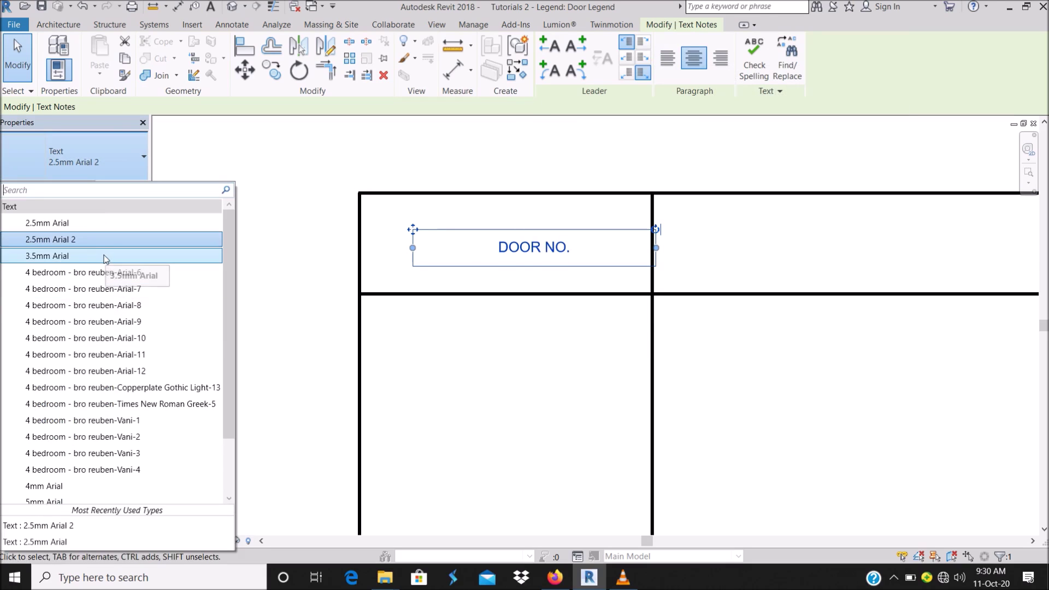
scroll(126, 328, "down", 2)
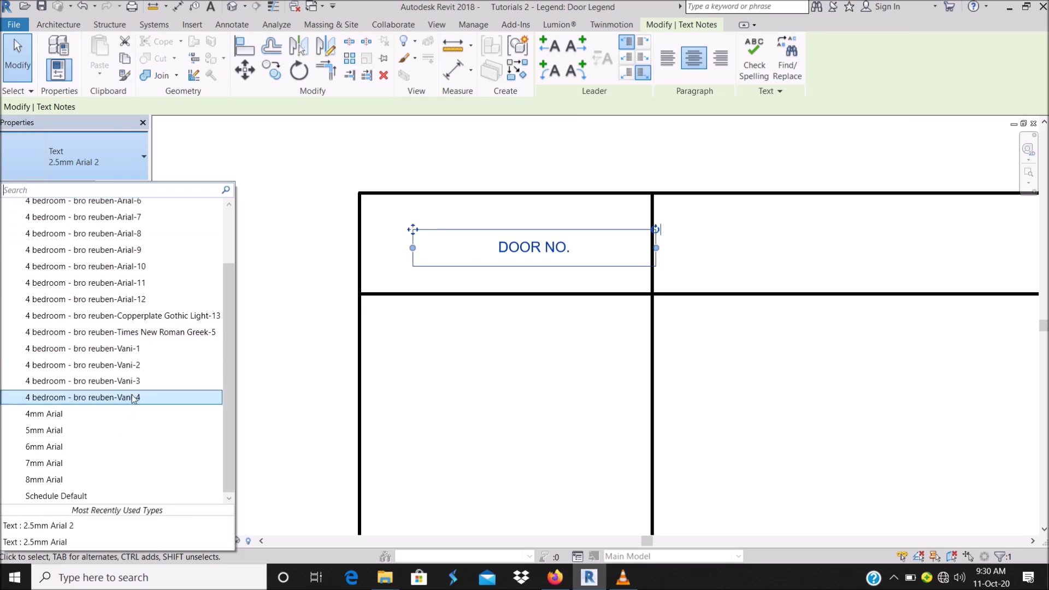
left_click(54, 446)
left_click_drag(419, 236, 397, 216)
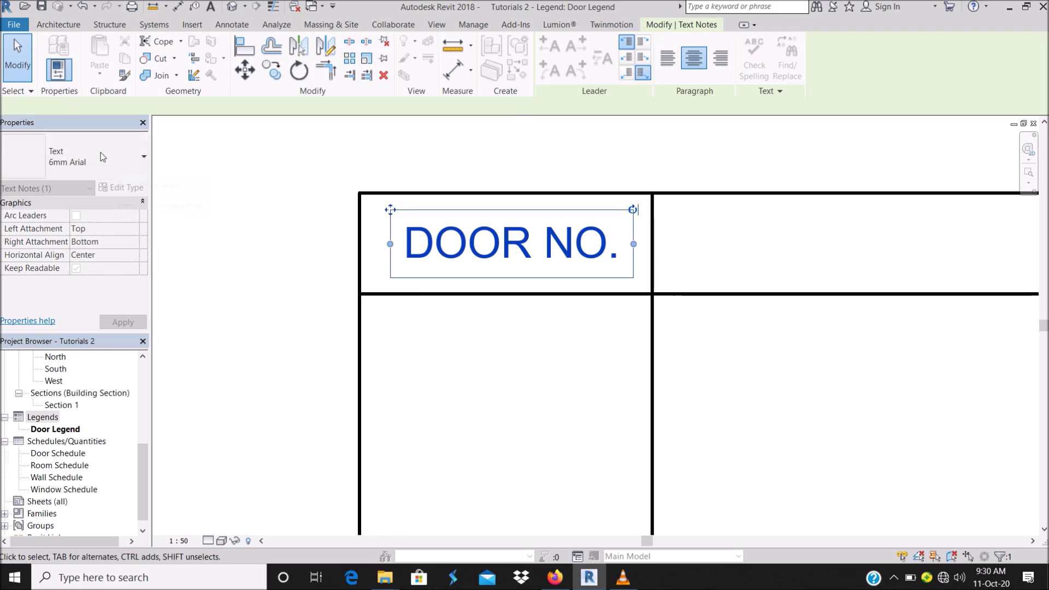
Change the DOOR NO. text type to 4mm Arial and left-align it against the header cell's left edge
left_click(100, 158)
left_click(69, 403)
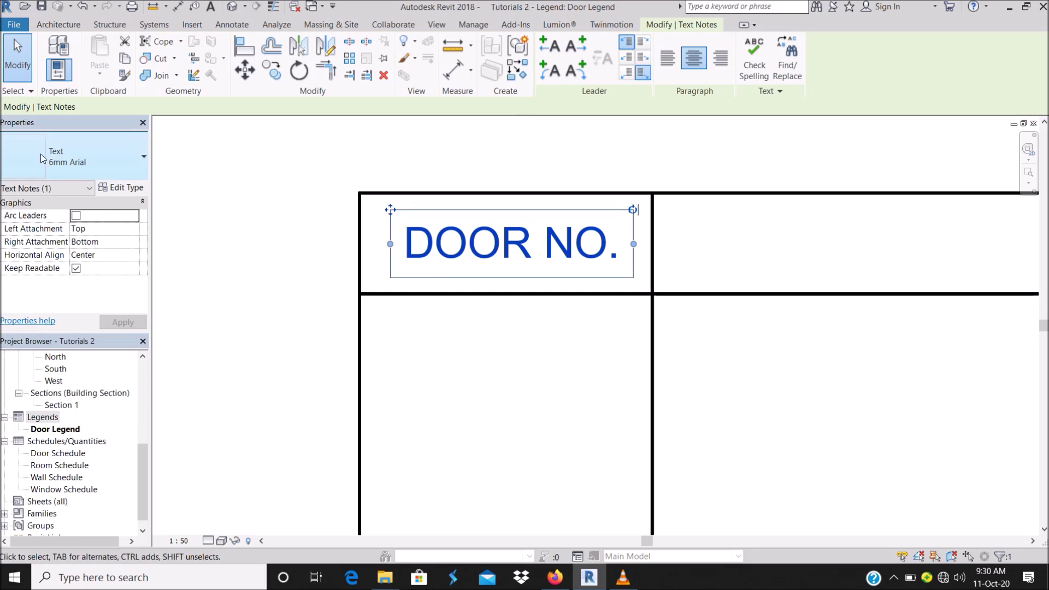
left_click(38, 158)
left_click(66, 402)
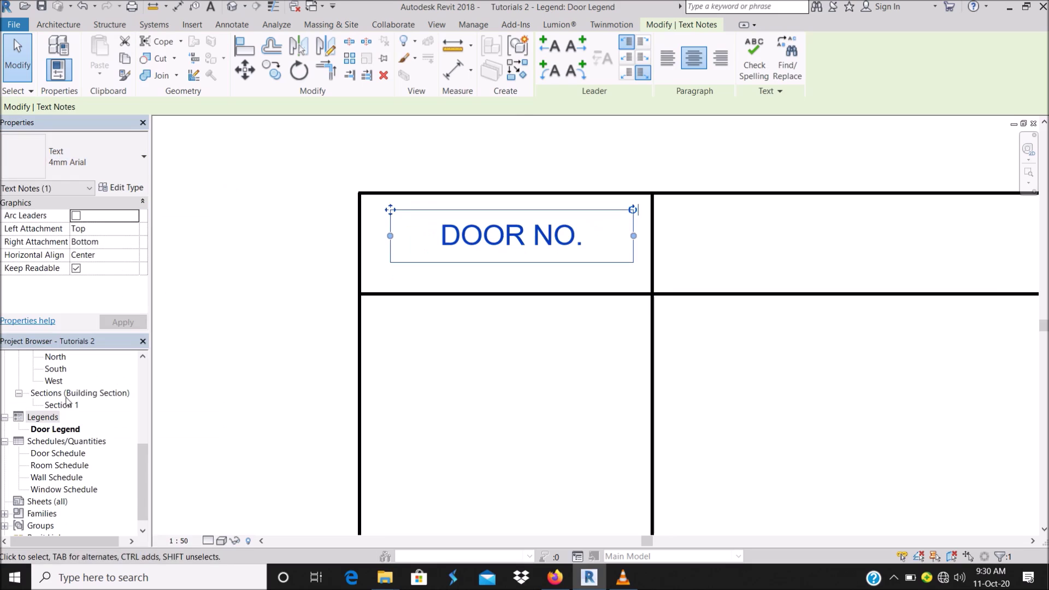
left_click_drag(390, 210, 351, 221)
left_click(668, 58)
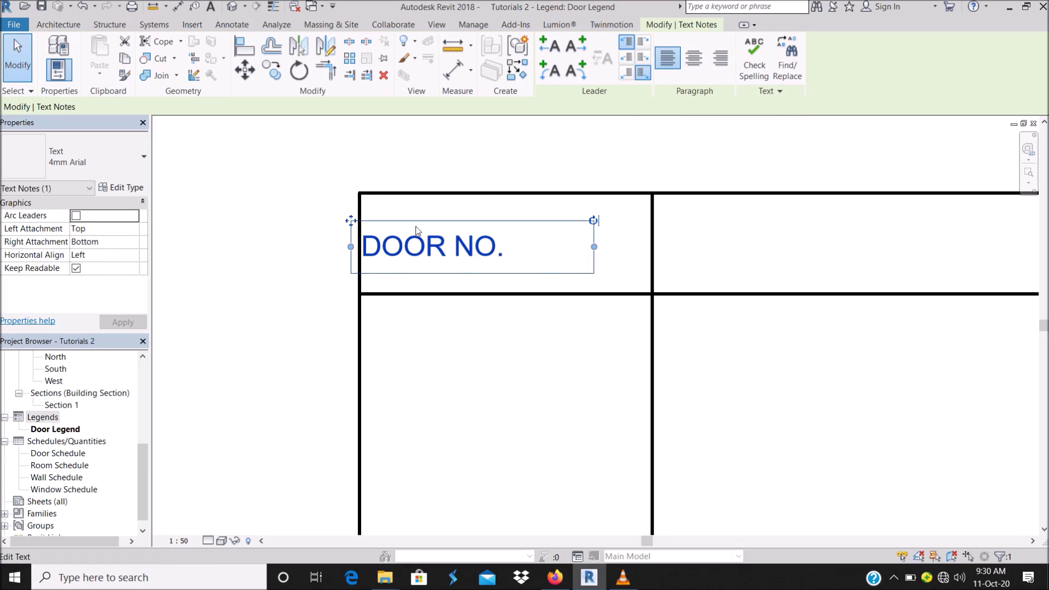
Move the DOOR NO. text slightly to the right so it sits inside the header cell
left_click_drag(351, 224, 364, 221)
left_click(427, 176)
scroll(426, 176, "down", 5)
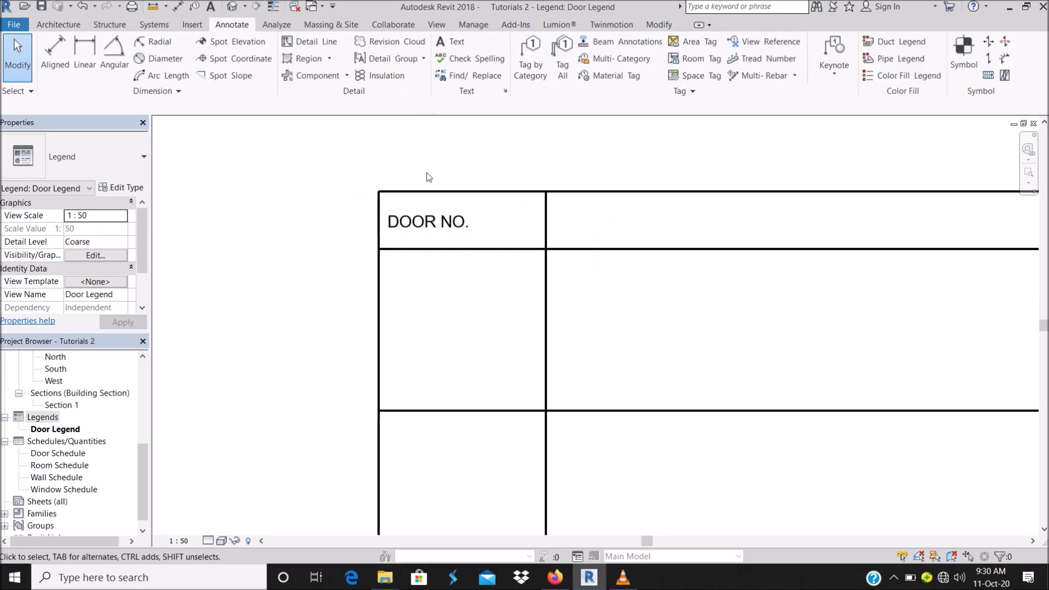
Copy the DOOR NO. text down into the second row's cell and change the copy to PLAN VIEW
scroll(427, 176, "up", 3)
left_click(402, 192)
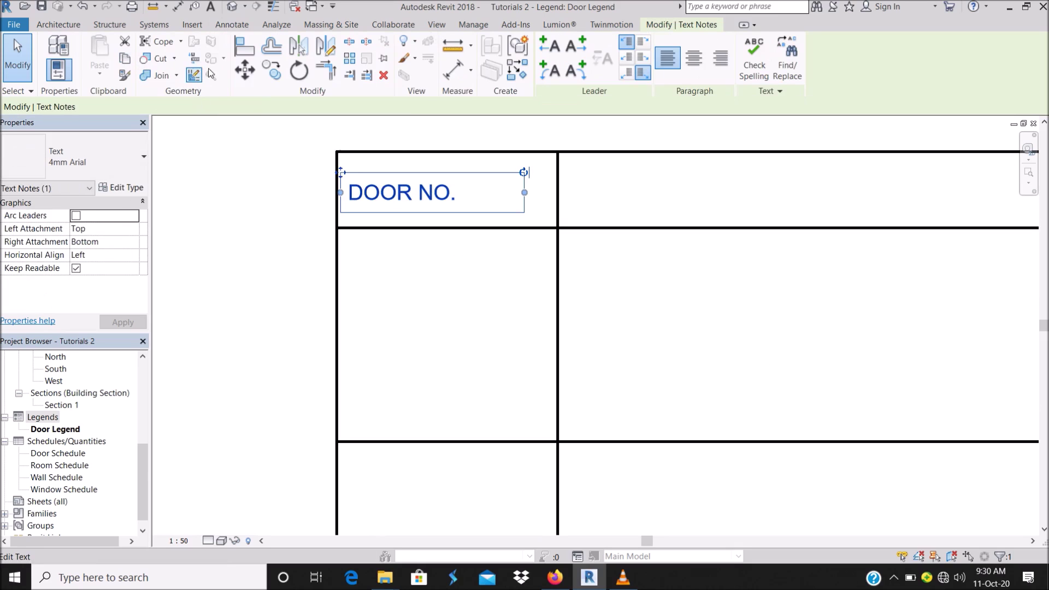
left_click(273, 71)
left_click(337, 152)
left_click(339, 297)
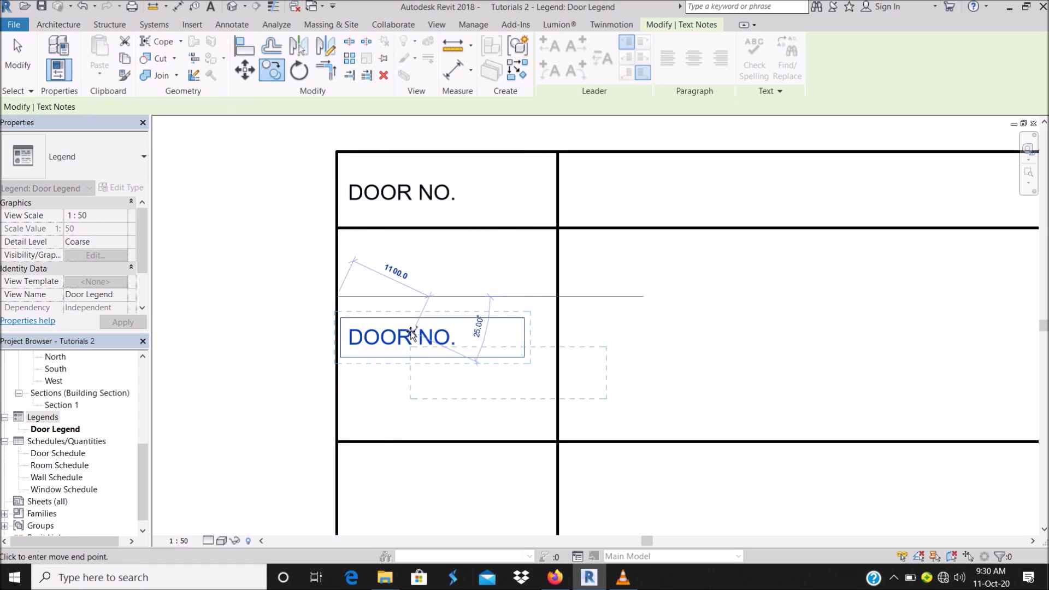
key("Escape")
double_click(430, 337)
key("ctrl+a")
type("P")
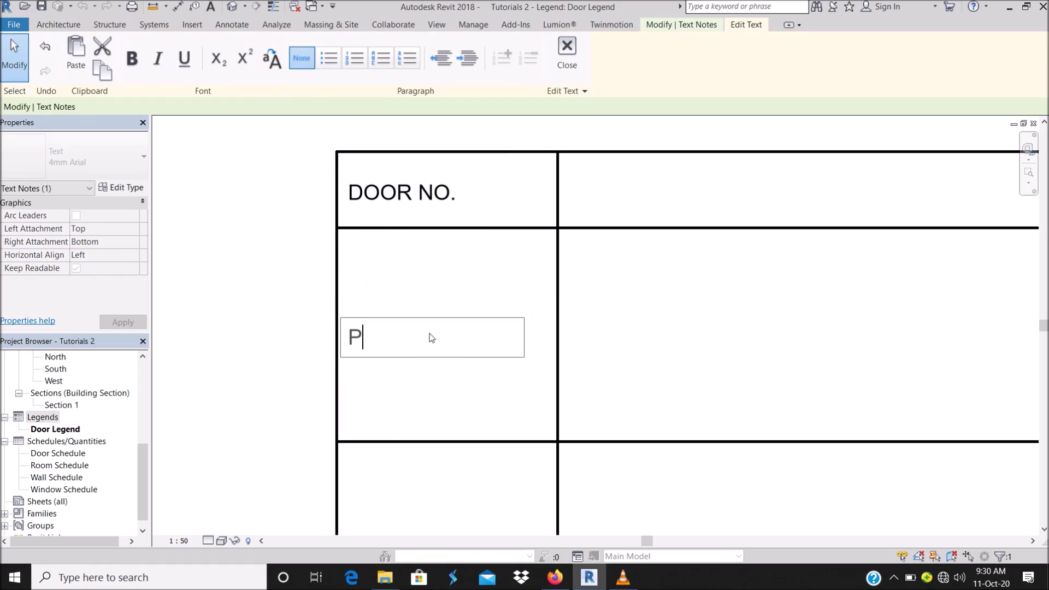
type("LAN VIEW")
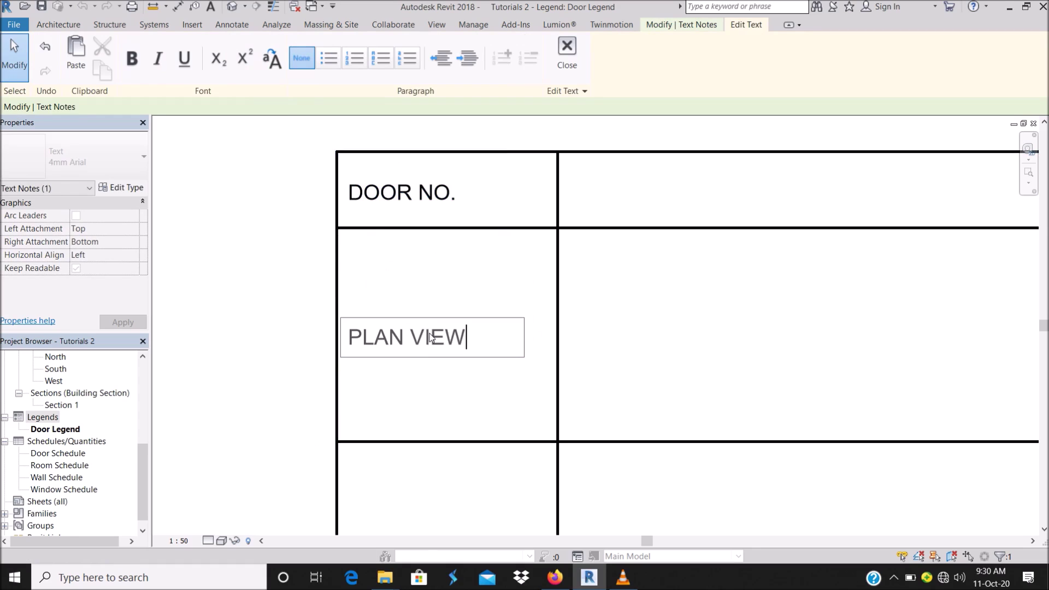
left_click(400, 293)
Copy the PLAN VIEW text down into the third row's cell and change the copy to ELEVATION VIEW
left_click(271, 75)
left_click(338, 228)
scroll(338, 228, "down", 3)
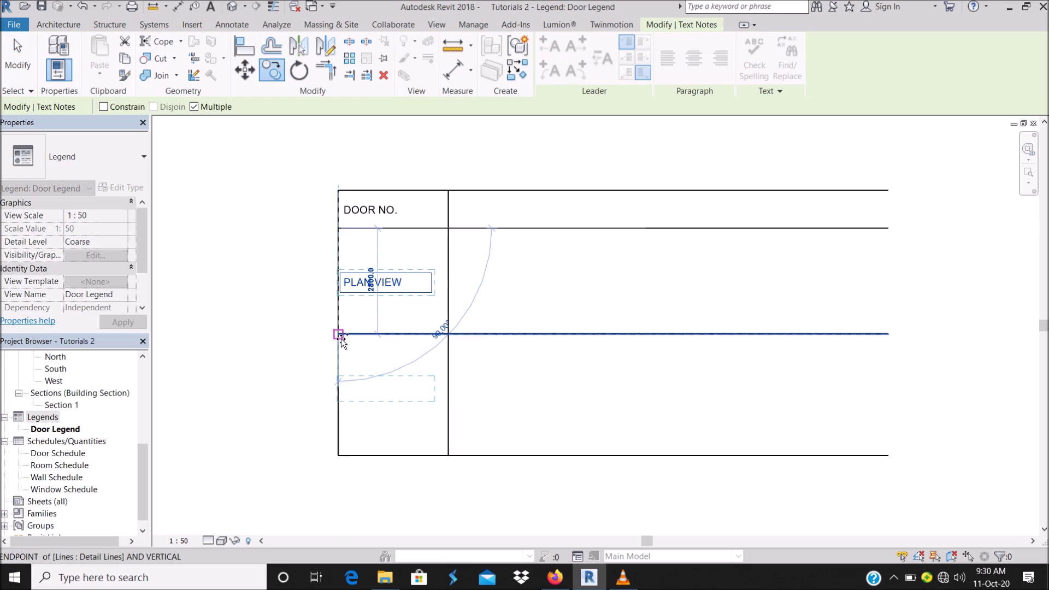
left_click(341, 334)
key("Escape")
scroll(382, 383, "up", 4)
double_click(379, 377)
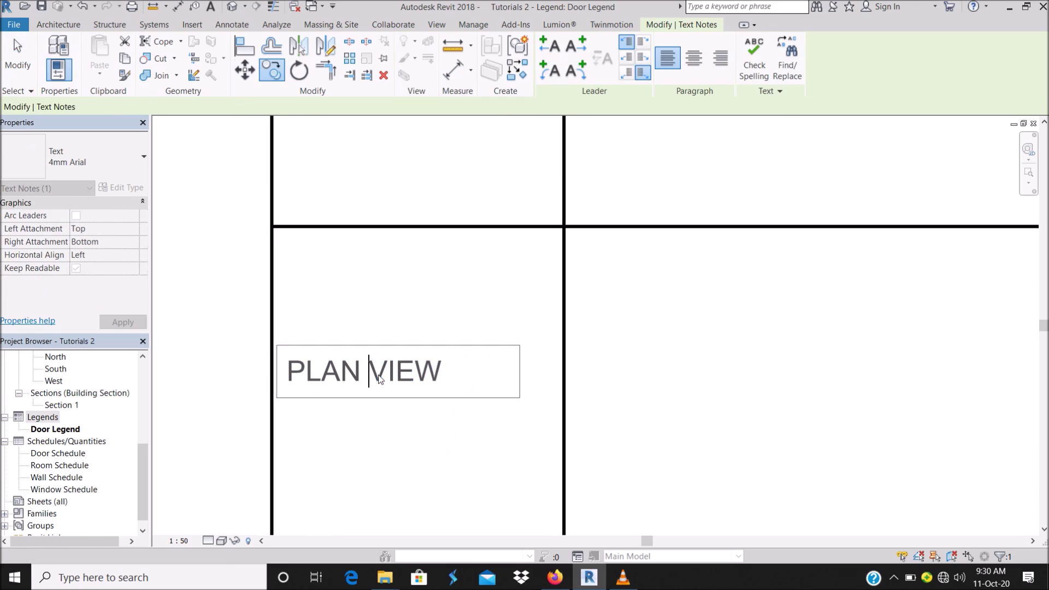
key("ctrl+a")
type("ELE")
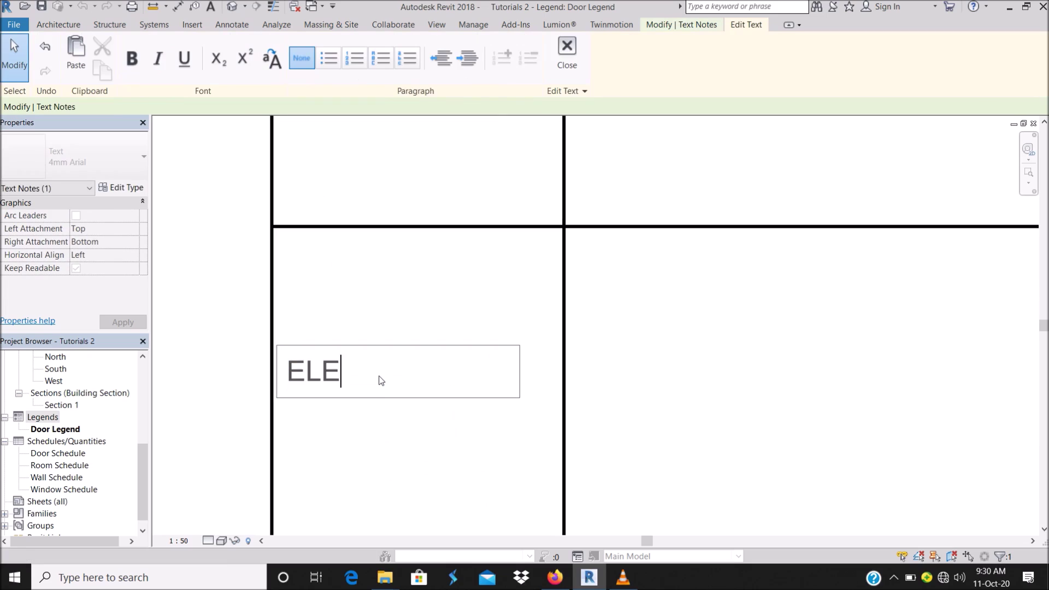
type("VATION VIEW")
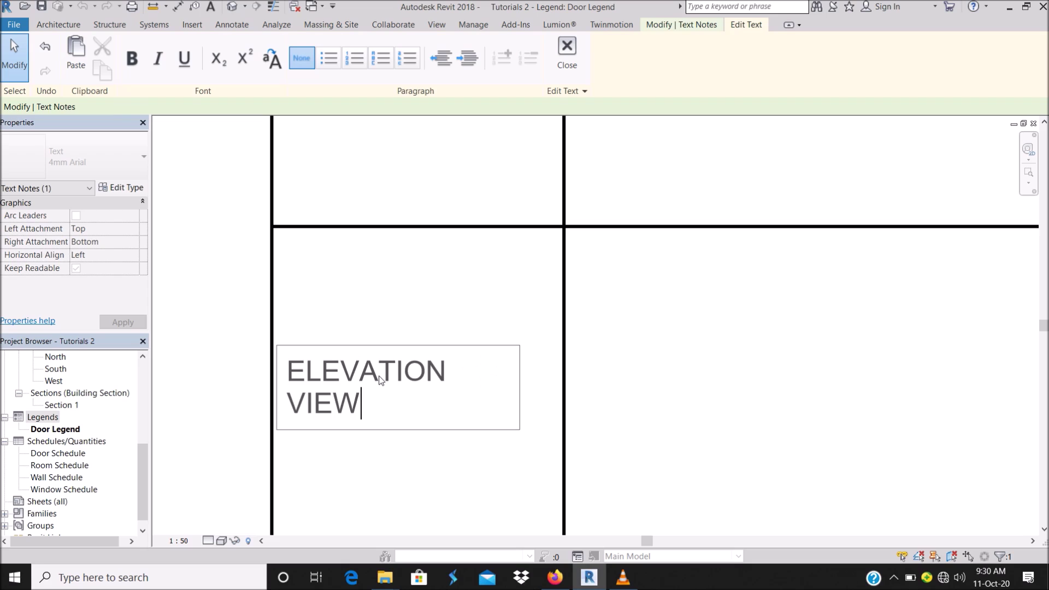
left_click(404, 300)
scroll(405, 301, "down", 3)
key("Escape")
scroll(405, 365, "down", 2)
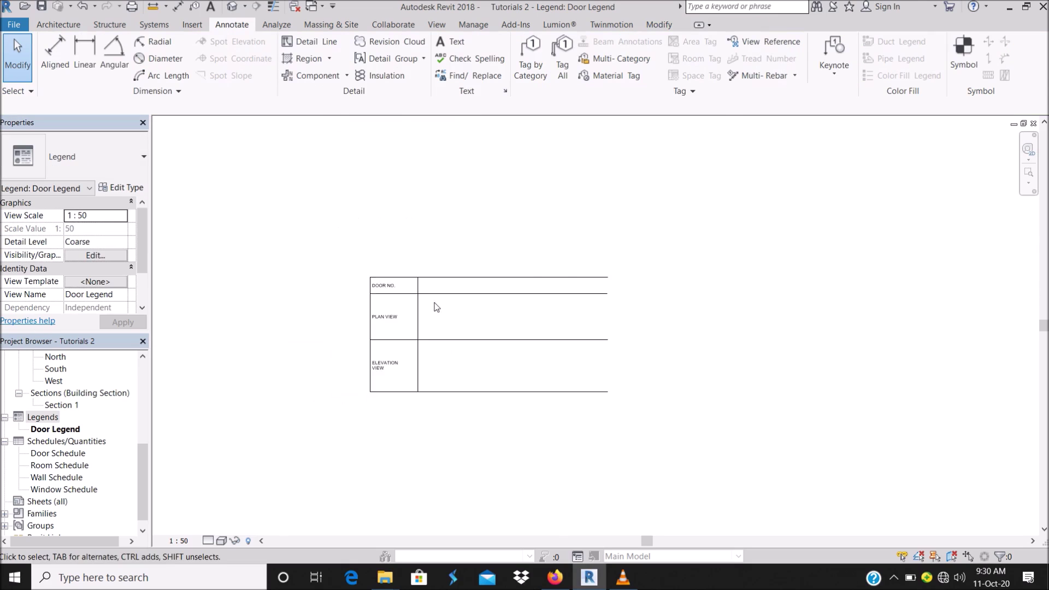
Copy the DOOR NO. text across into the second column's header cell, change it to D1 and centre-align it
scroll(489, 265, "up", 5)
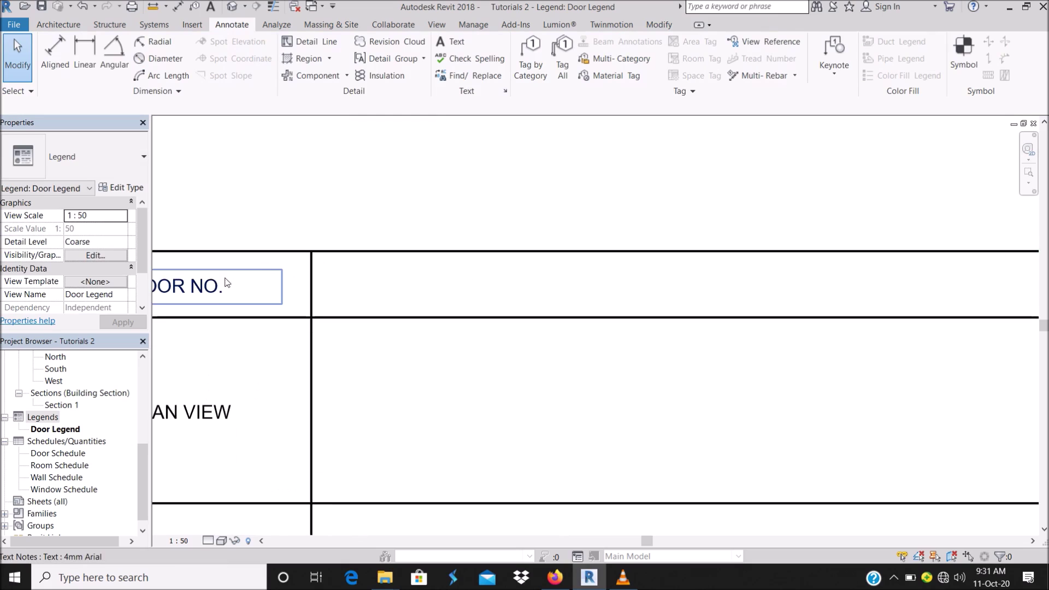
left_click(227, 283)
scroll(291, 289, "down", 1)
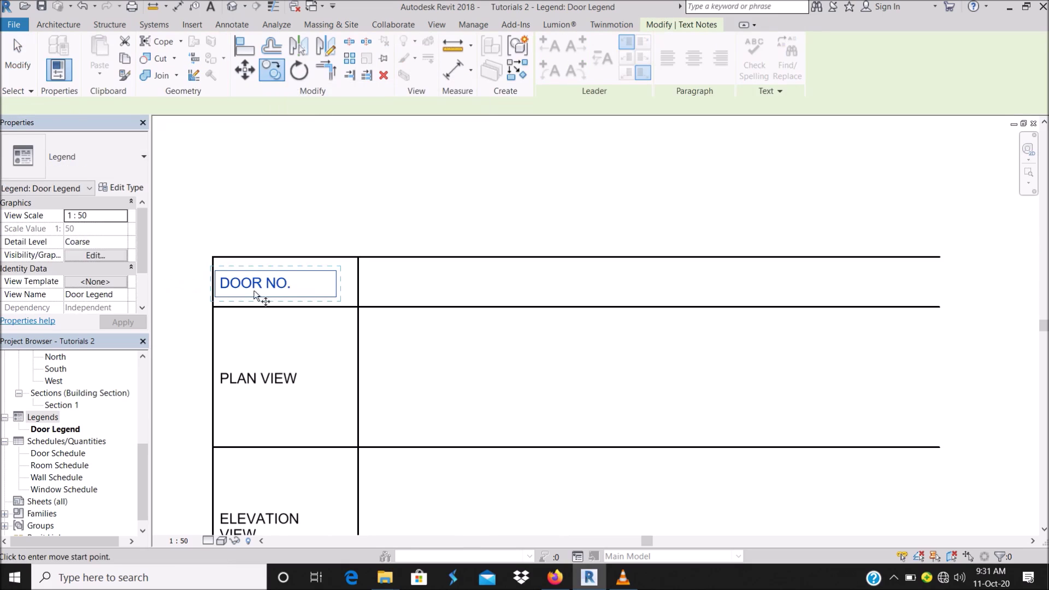
left_click(292, 284)
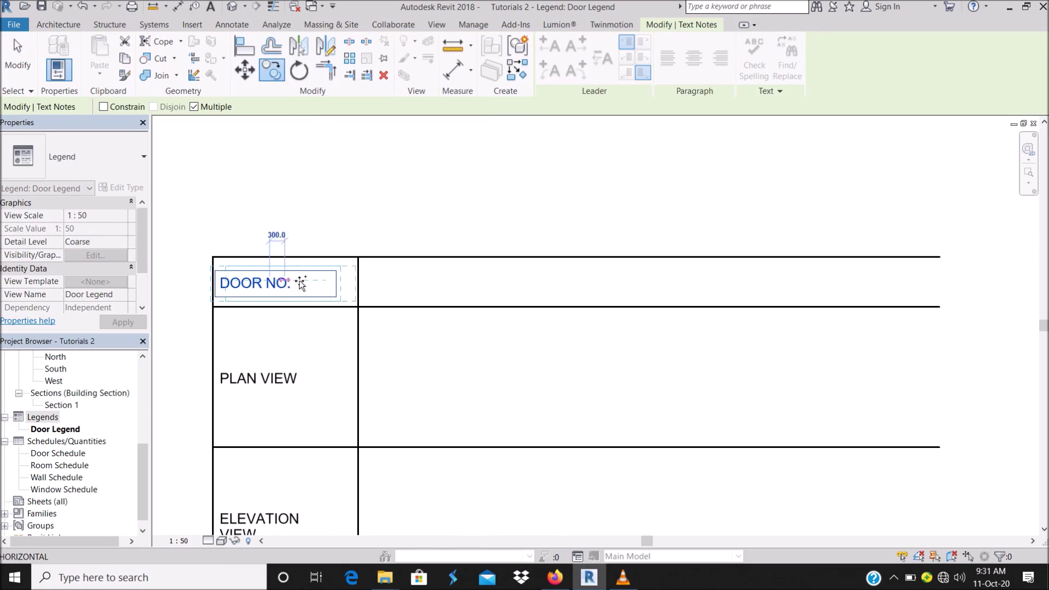
left_click(462, 282)
key("Escape")
double_click(472, 282)
key("ctrl+a")
type("D")
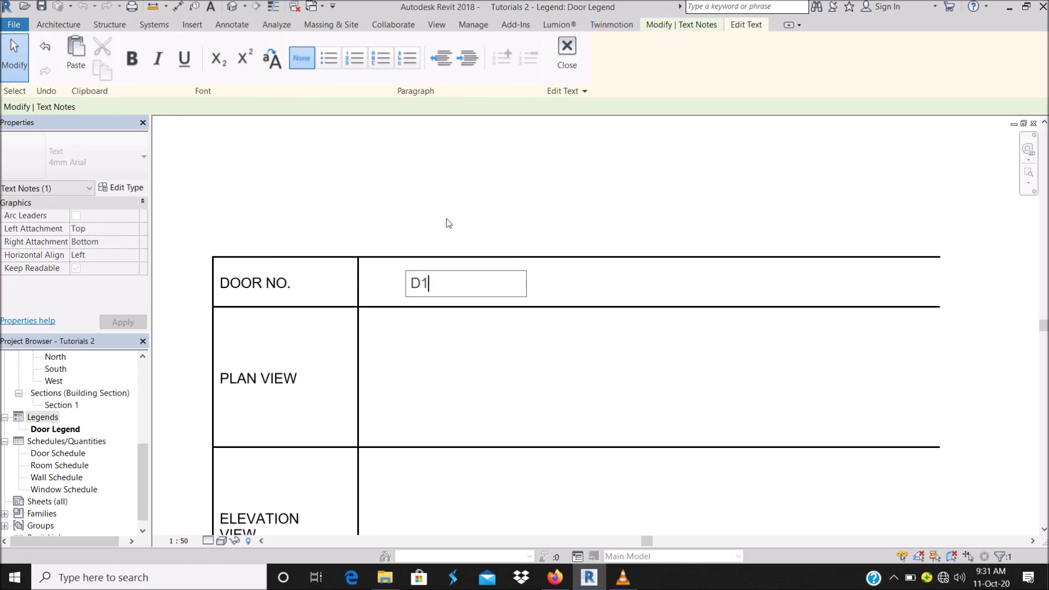
left_click(447, 215)
scroll(510, 235, "down", 3)
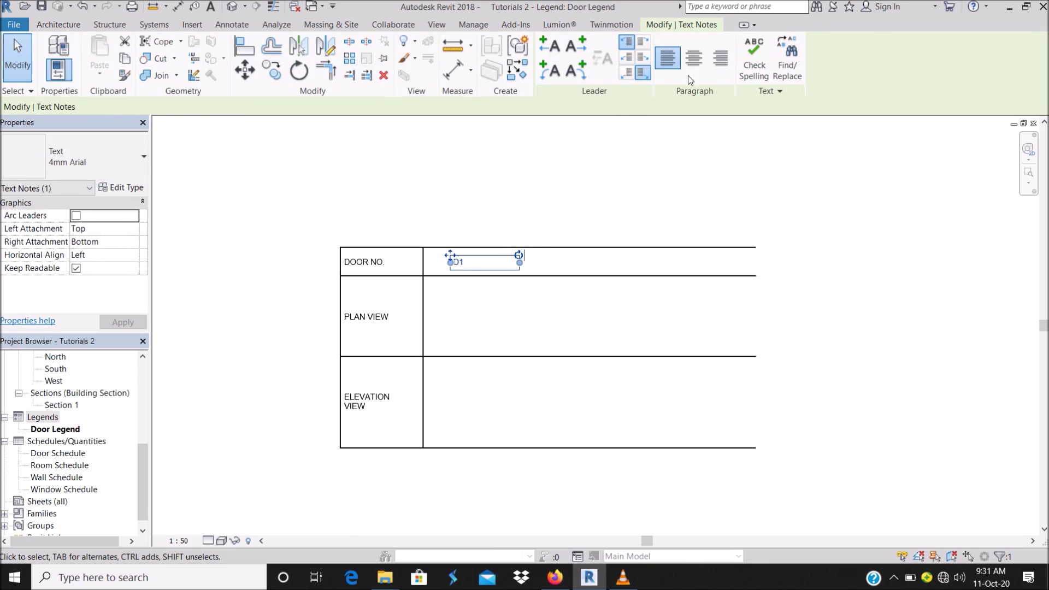
left_click(694, 57)
left_click_drag(519, 263, 517, 269)
Copy the first column divider horizontally to the other side of the D1 text to close the second column
left_click(423, 316)
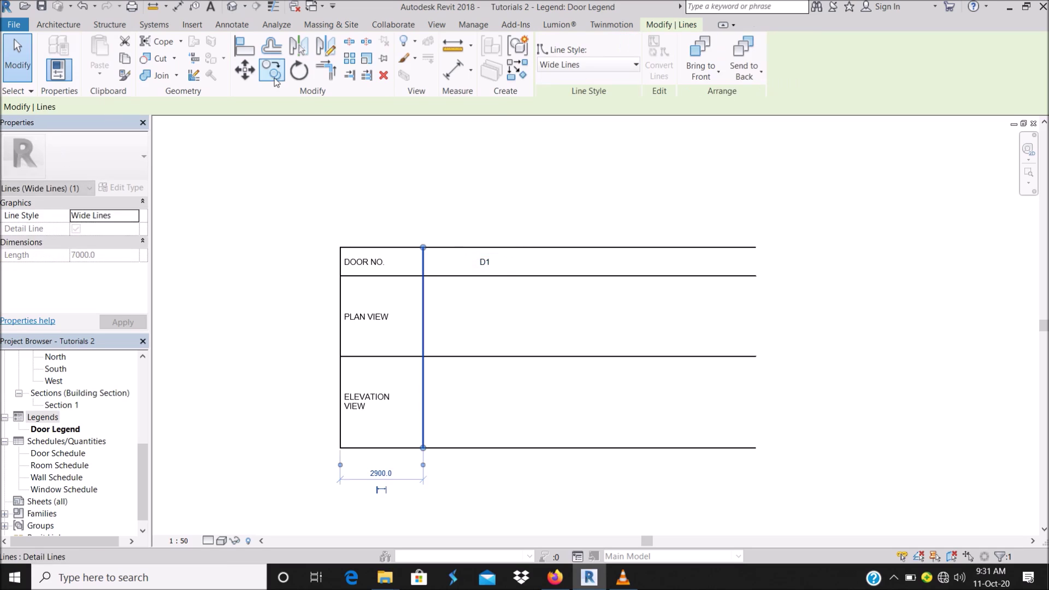
left_click(423, 208)
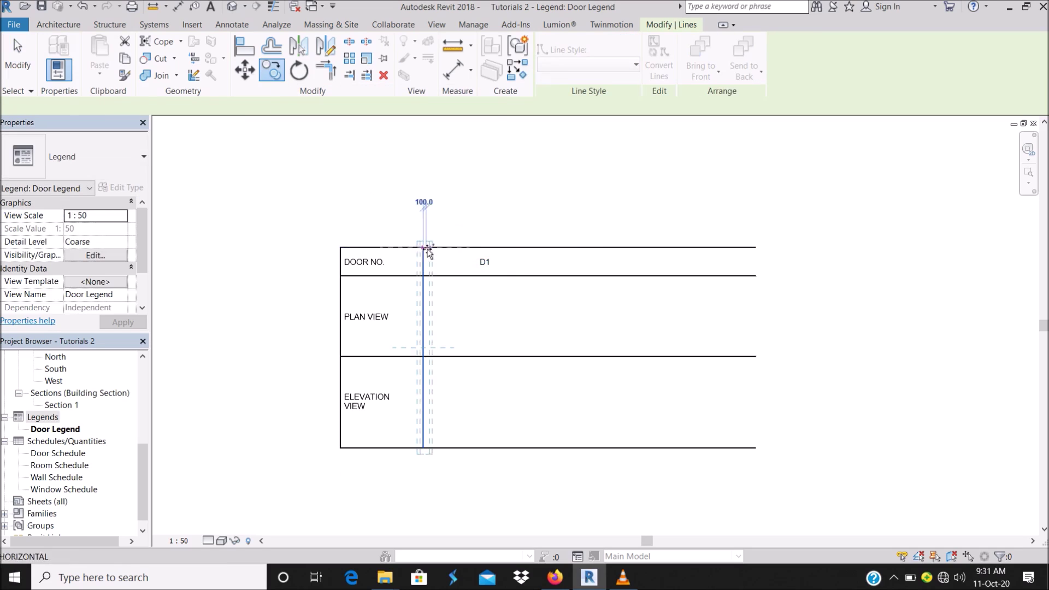
left_click(527, 249)
key("Escape")
key("Escape")
Shift the D1 text left and move the new divider left to narrow the D1 column
scroll(492, 245, "up", 3)
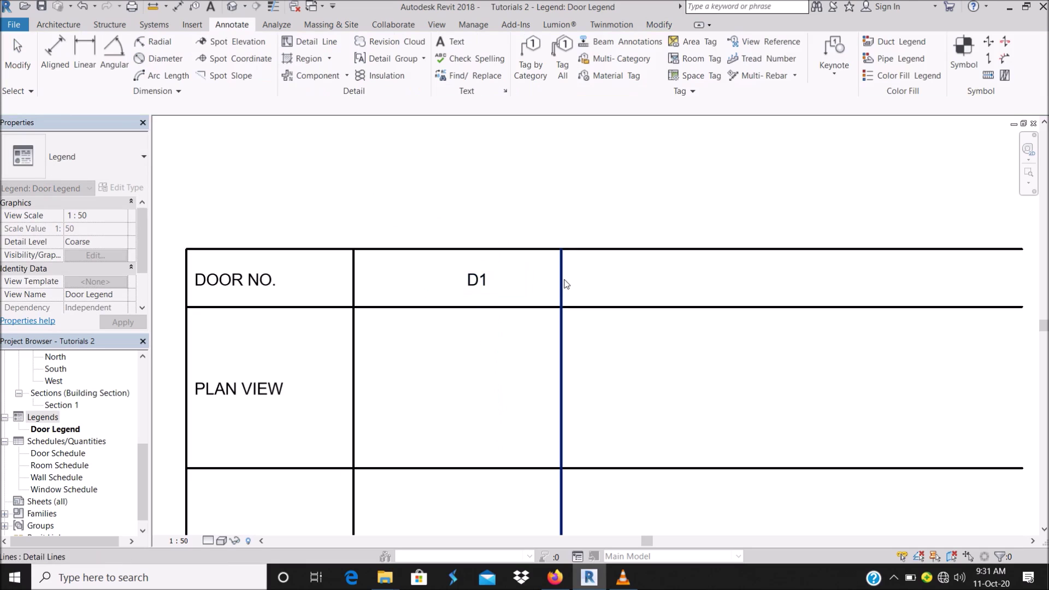
left_click(490, 284)
left_click_drag(490, 284, 459, 284, "ctrl")
left_click(561, 285)
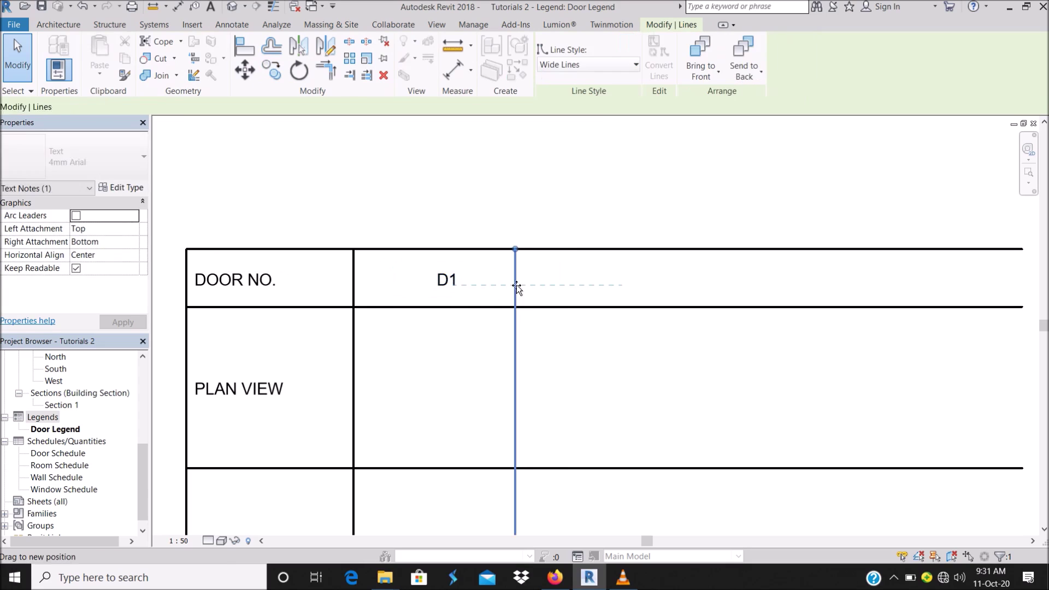
left_click_drag(561, 285, 516, 285)
key("Escape")
scroll(508, 284, "down", 3)
scroll(519, 312, "up", 4)
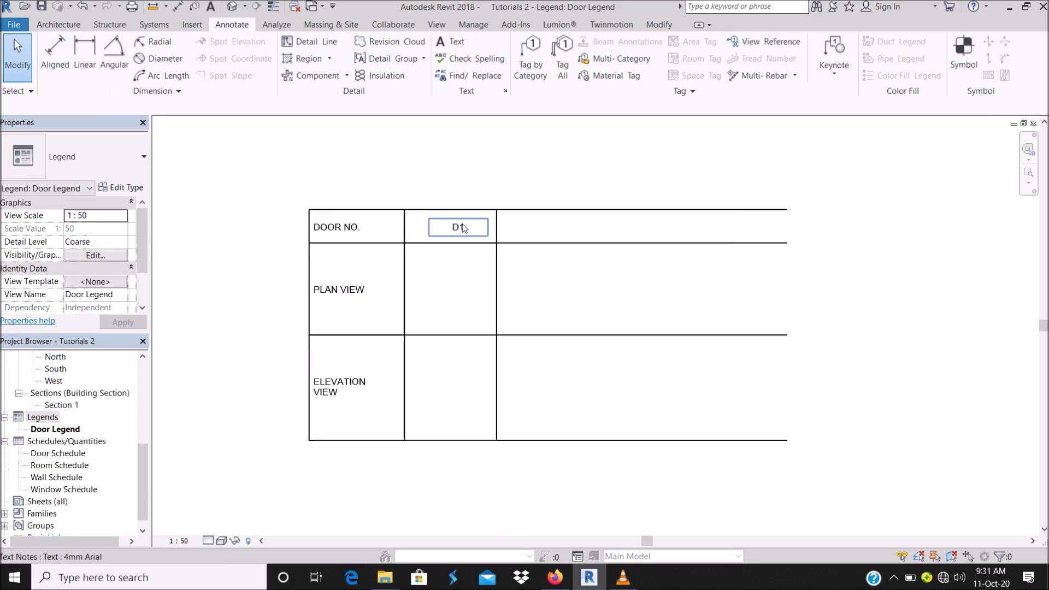
Narrow the D1 text box so the text sits centred in its header cell
scroll(506, 264, "down", 3)
scroll(496, 254, "up", 4)
left_click(540, 280)
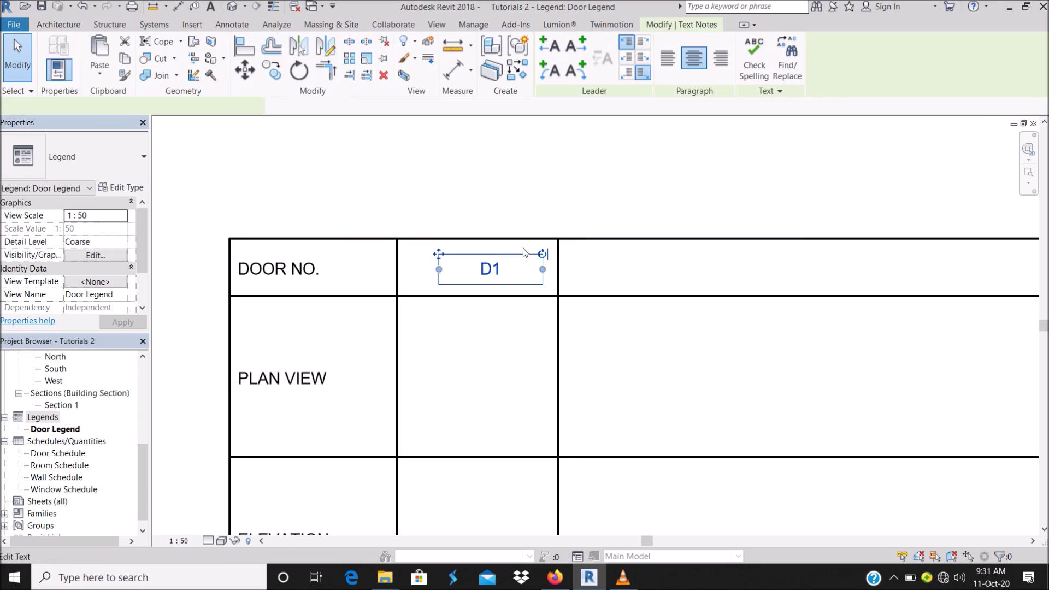
left_click_drag(532, 266, 528, 270)
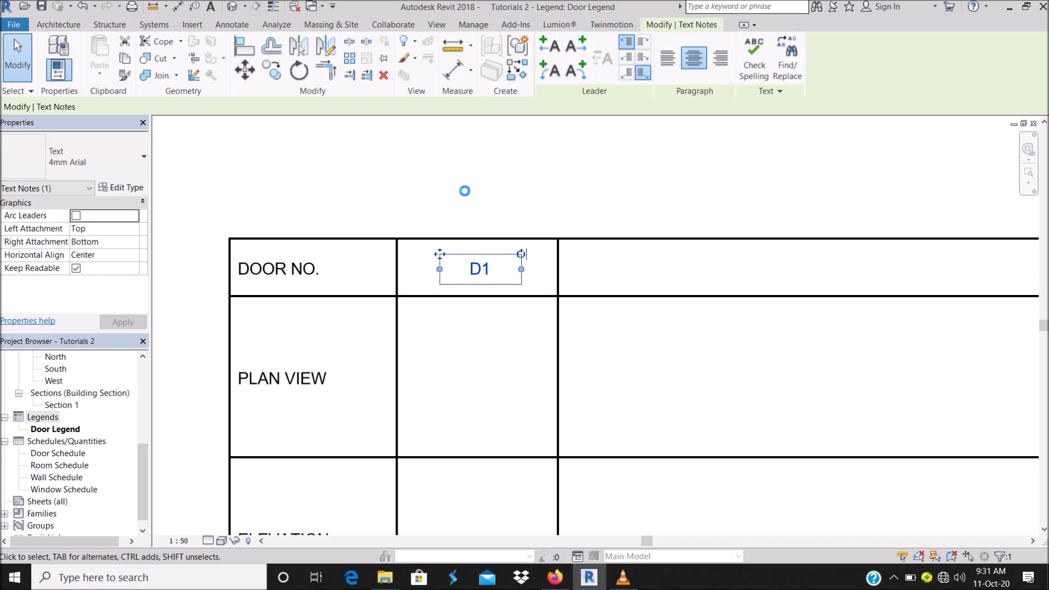
left_click(466, 192)
Place the title text "DOORS SCHEDULE" in the 8mm Arial type centrally above the legend table
scroll(467, 192, "down", 2)
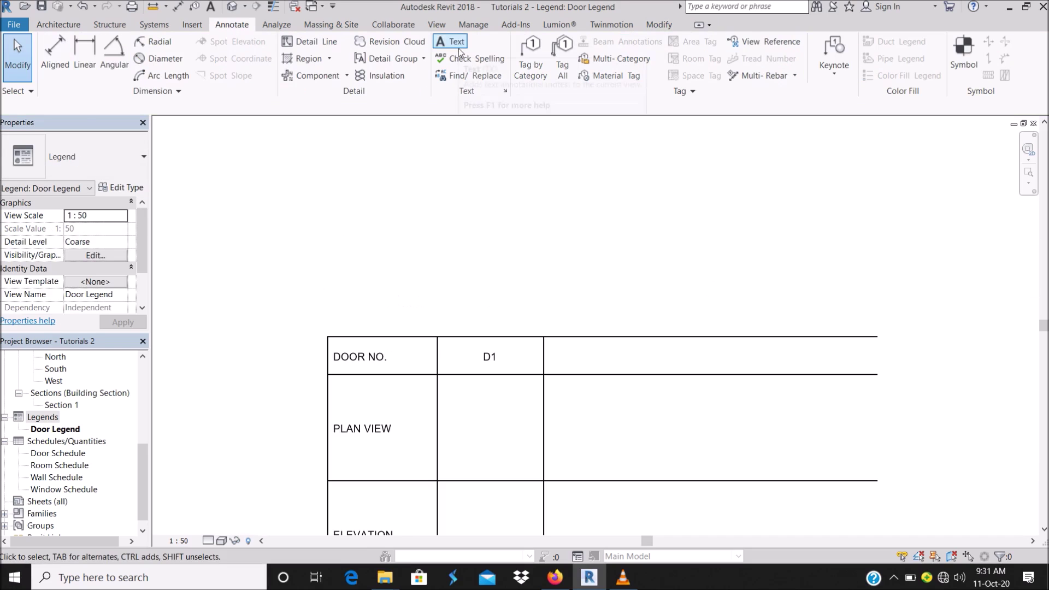
left_click(451, 44)
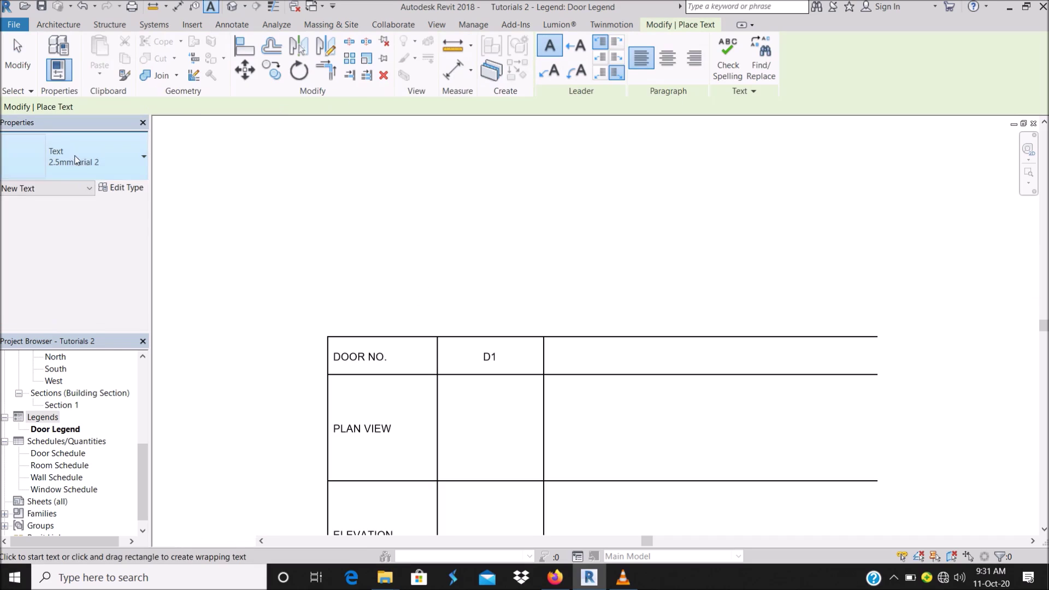
left_click(82, 158)
scroll(145, 407, "down", 2)
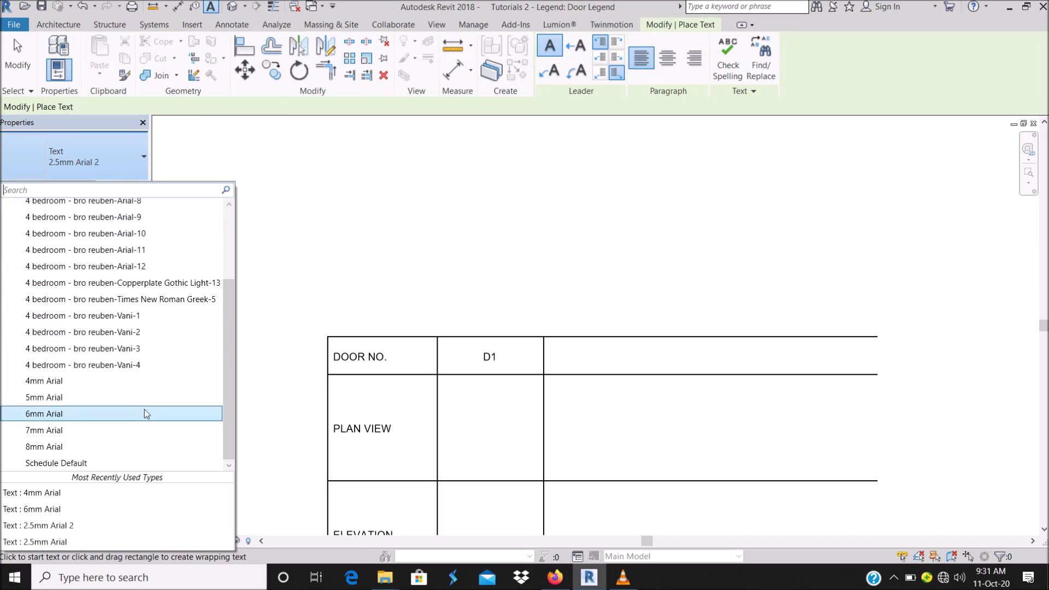
left_click(77, 450)
left_click_drag(409, 294, 818, 322)
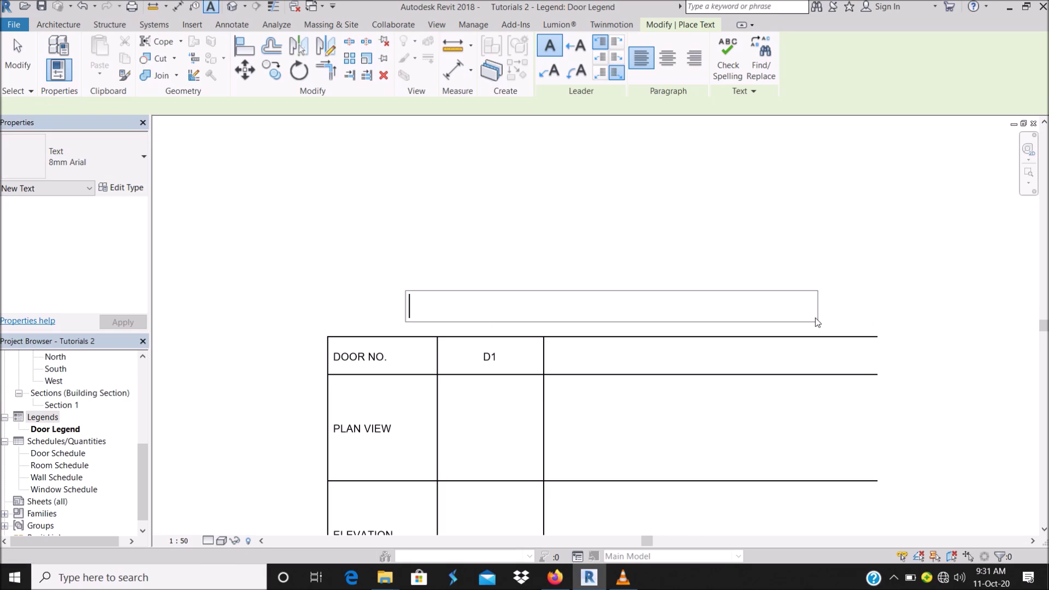
type("DOORS SCHEDULE")
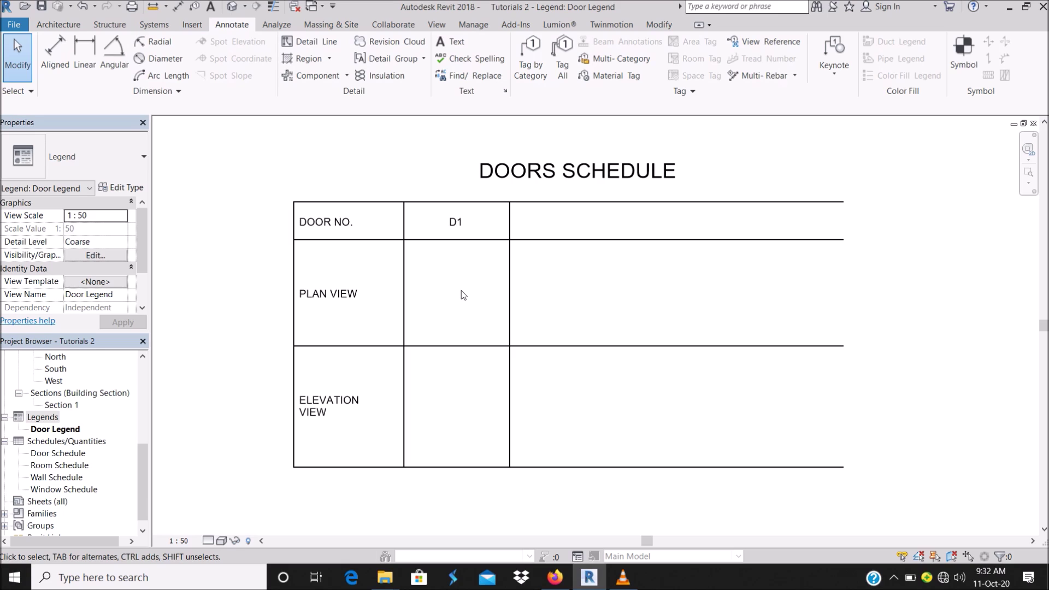
scroll(372, 304, "up", 2)
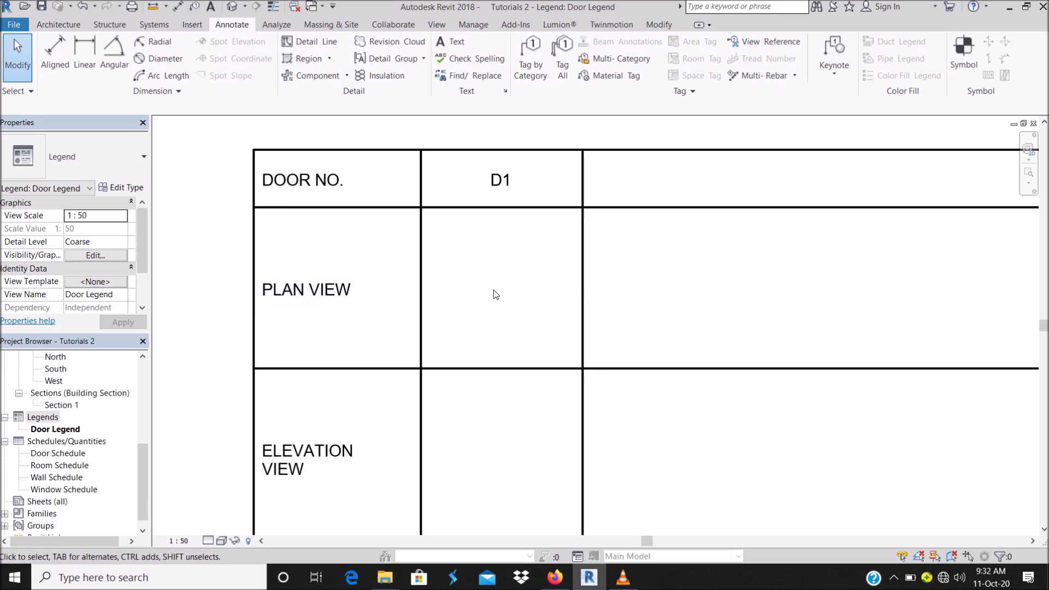
scroll(493, 288, "down", 2)
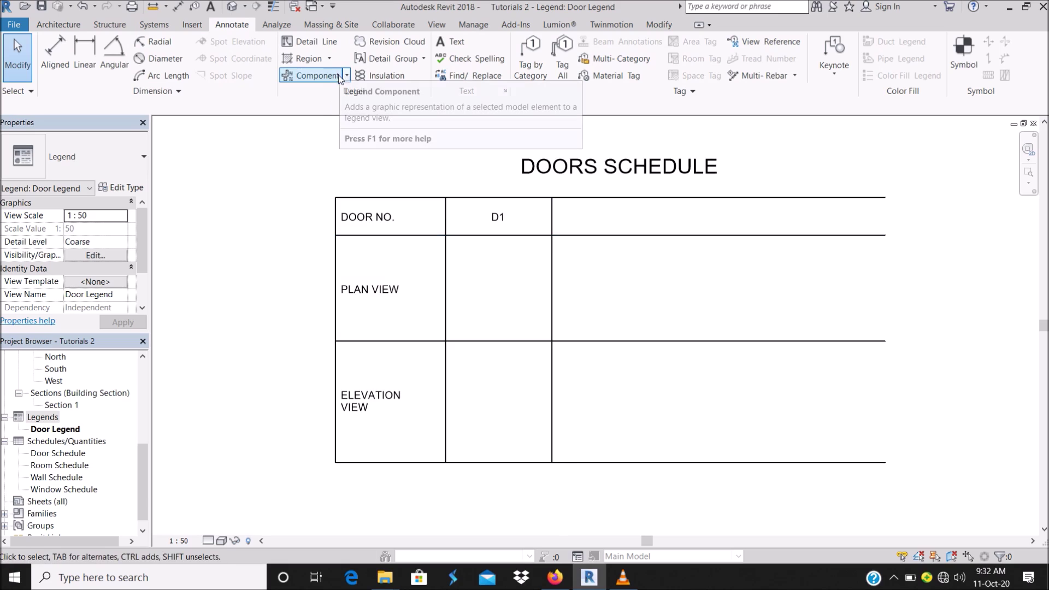
Open the 1. NGL floor plan view
scroll(85, 398, "up", 5)
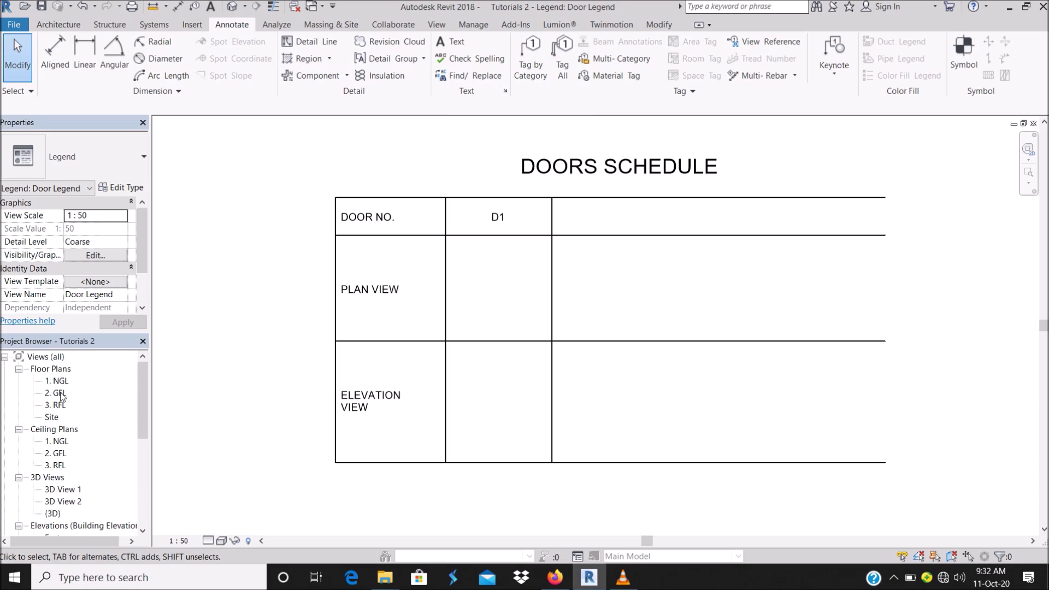
double_click(61, 393)
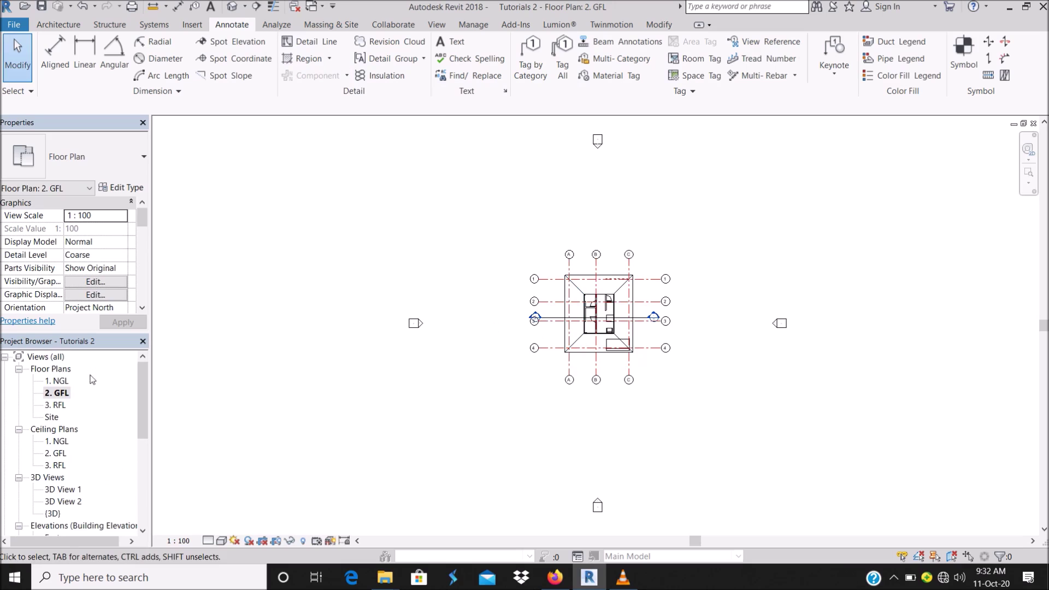
double_click(57, 381)
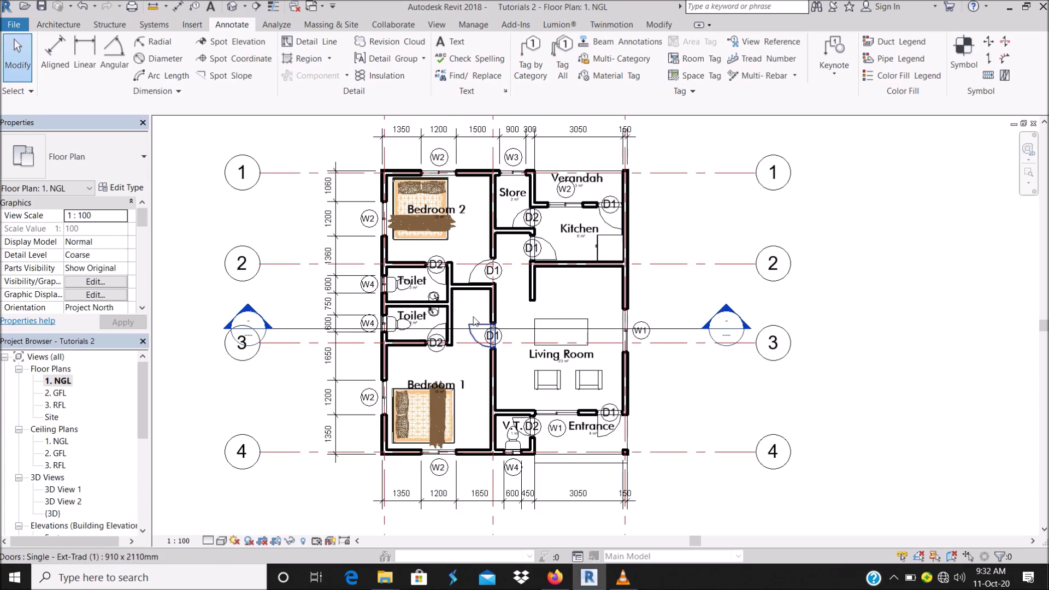
Examine the tagged doors in the 1. NGL floor plan, including the bedroom and entrance doors
scroll(482, 367, "up", 2)
scroll(483, 367, "up", 4)
scroll(459, 246, "down", 2)
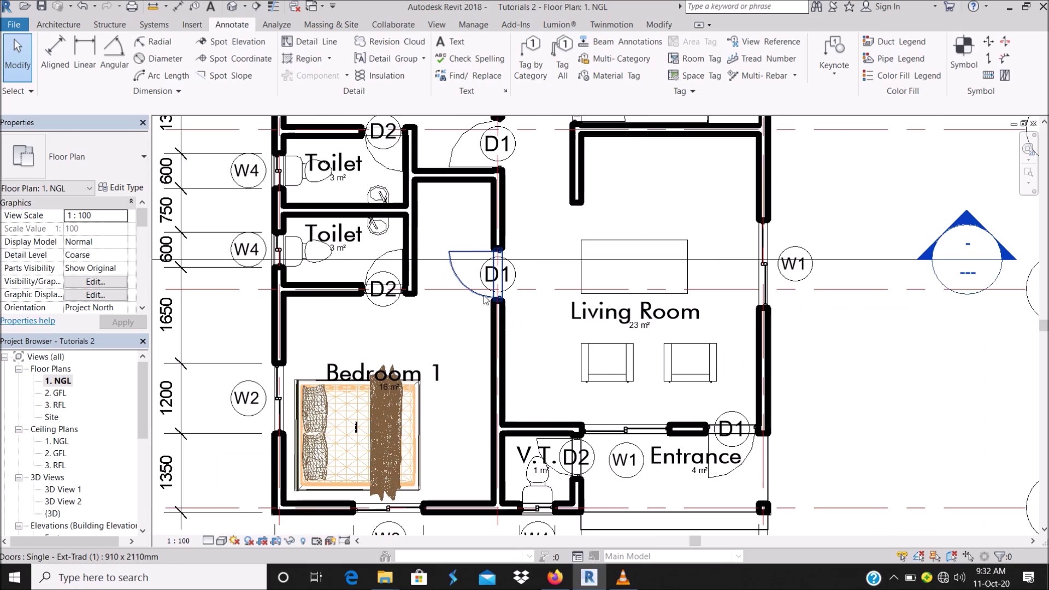
scroll(648, 441, "down", 2)
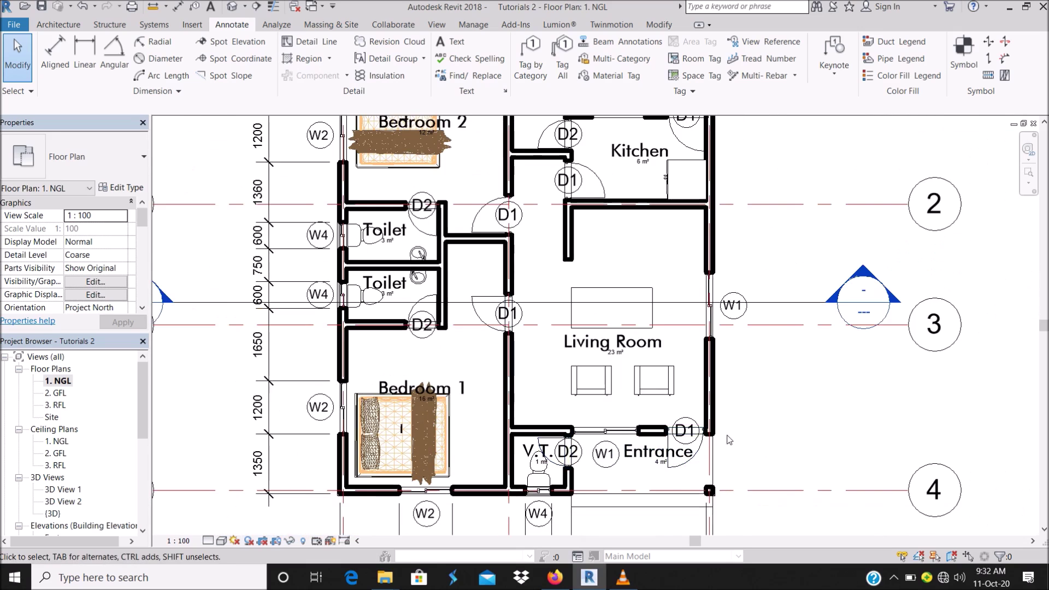
scroll(673, 461, "up", 4)
left_click(674, 461)
key("Escape")
scroll(670, 333, "down", 2)
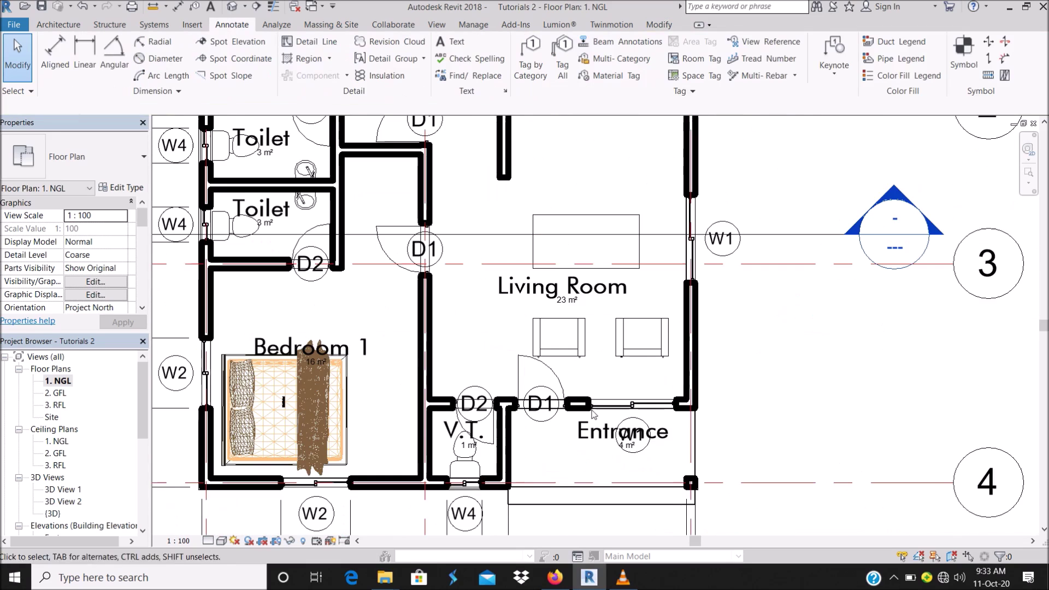
Rename the entrance D1 door's type to "Room Door"
left_click(558, 388)
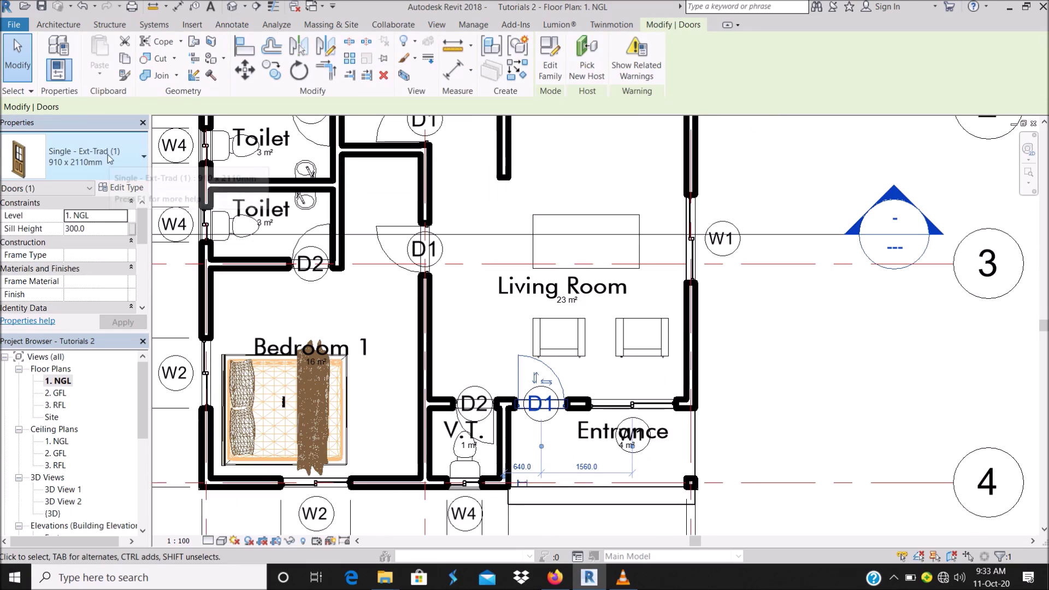
left_click(118, 187)
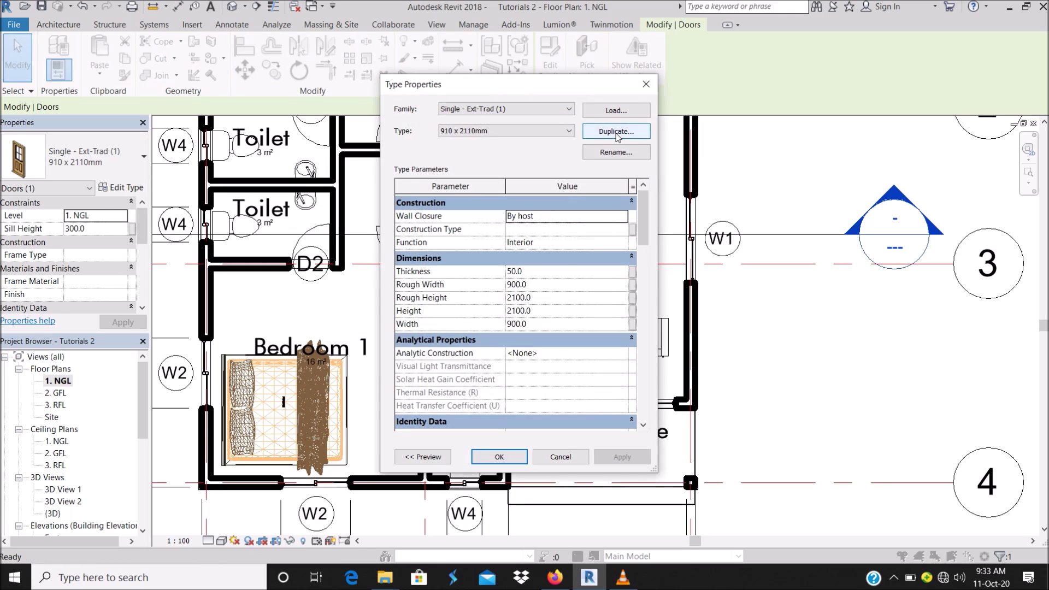
left_click(616, 132)
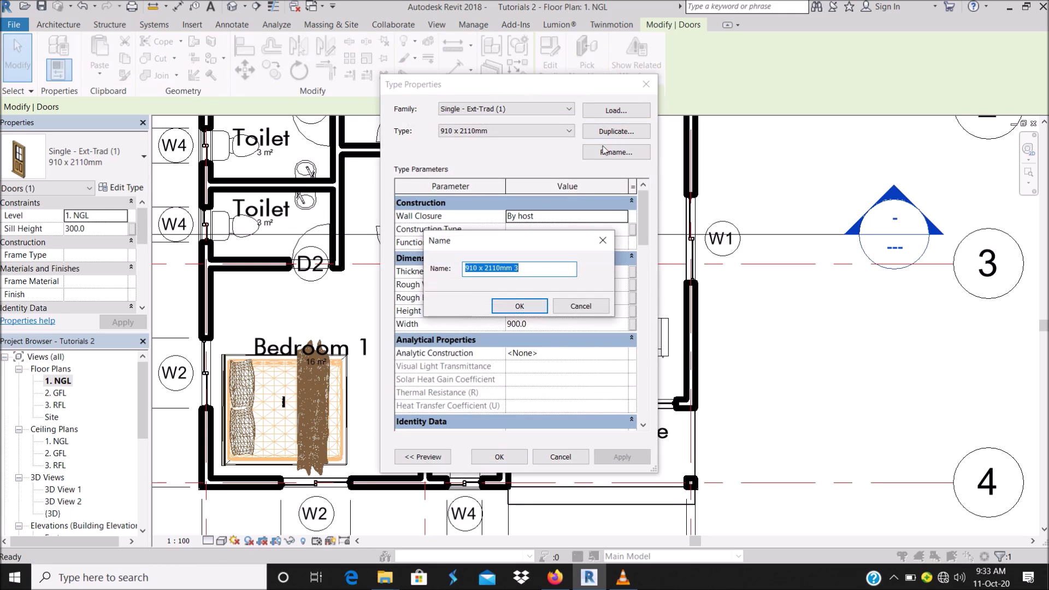
key("Escape")
left_click(609, 153)
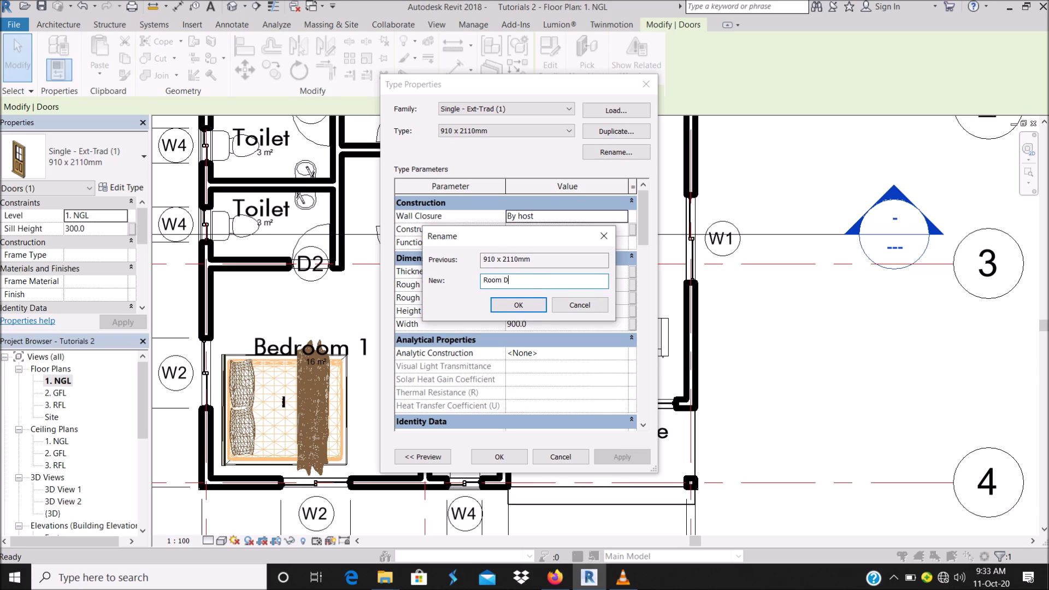
left_click(518, 305)
left_click(504, 457)
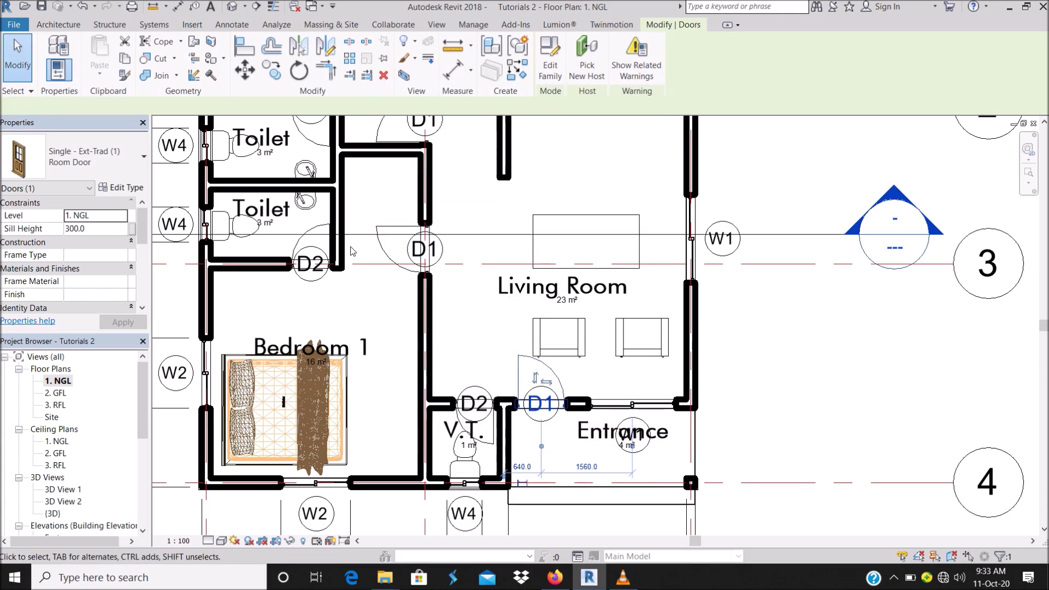
Rename the type of the D2 toilet door beside Bedroom 1 to "Toilet Door"
left_click(125, 188)
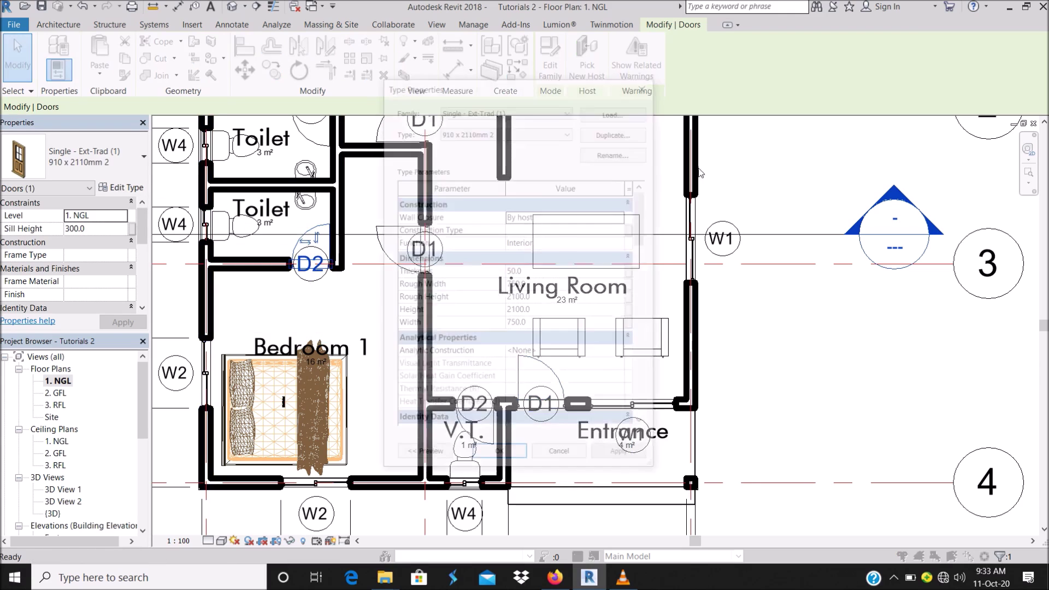
left_click(615, 153)
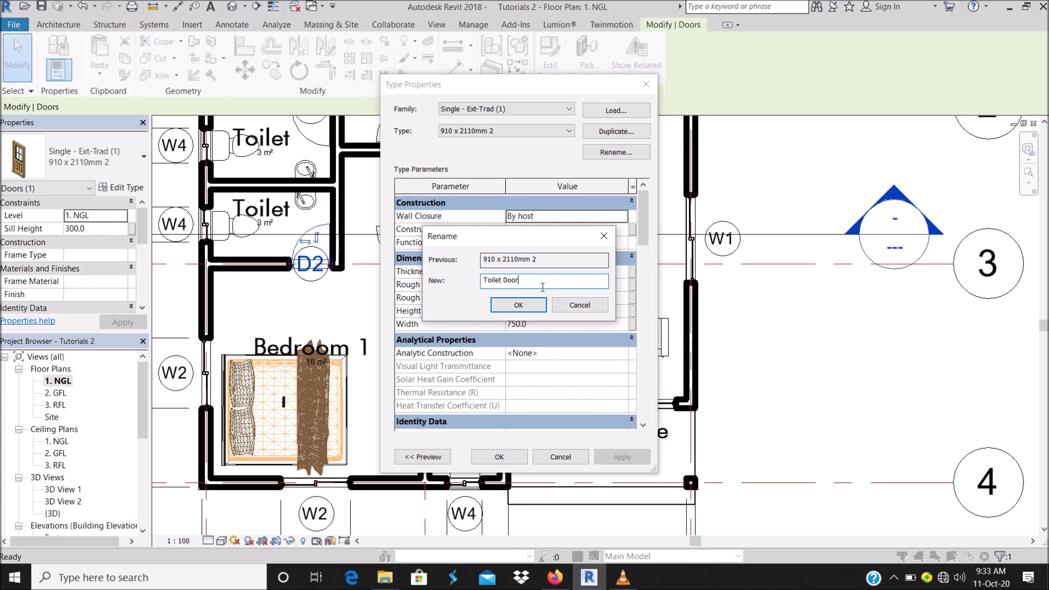
left_click(521, 307)
left_click(500, 458)
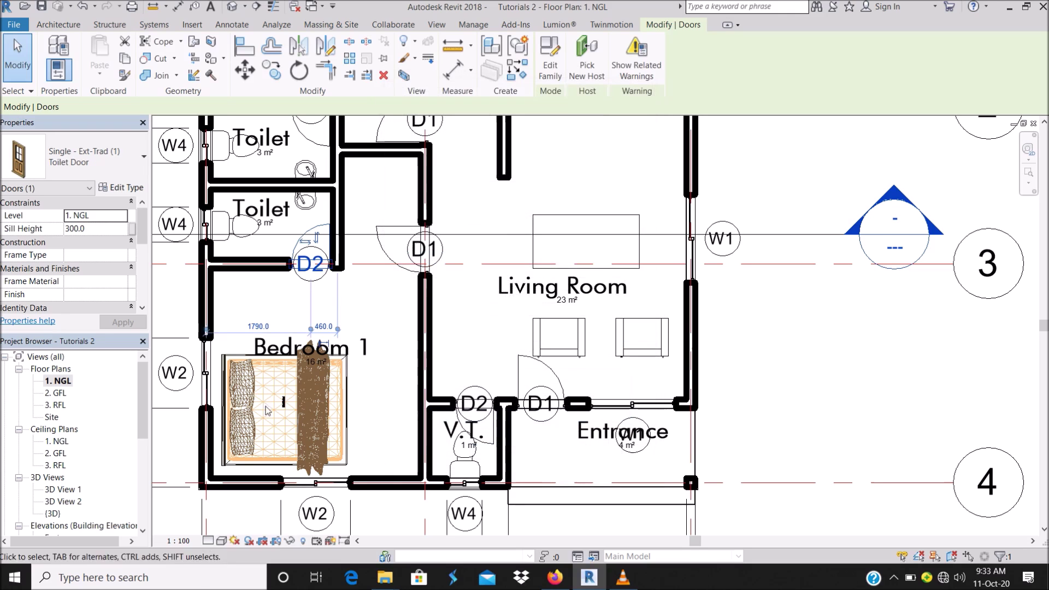
In the Door Legend view, start a legend component using Doors : Single - Ext-Trad (1) : Room Door
left_click_drag(143, 418, 144, 480)
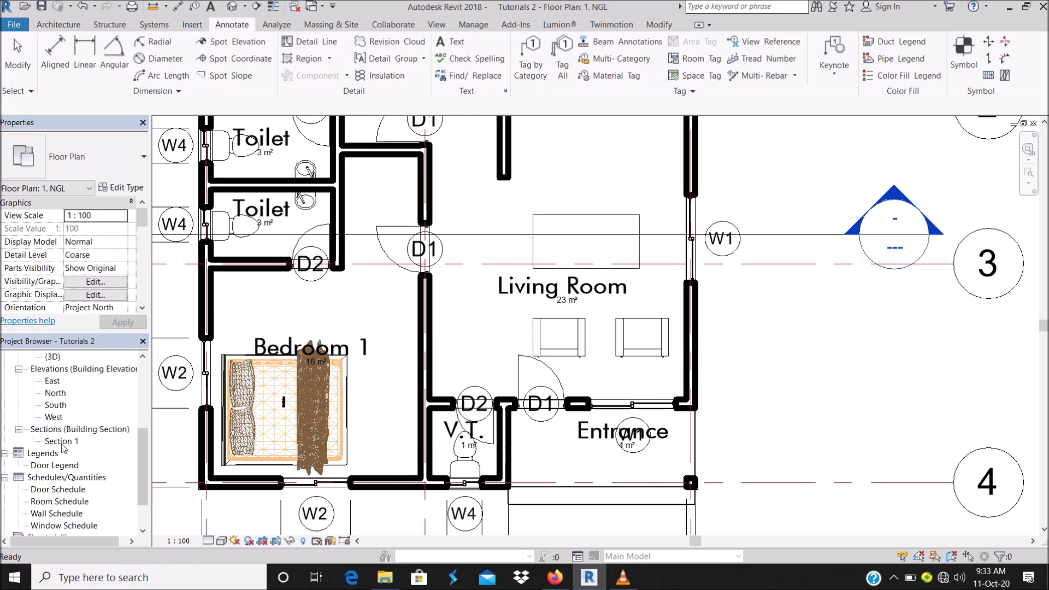
double_click(55, 465)
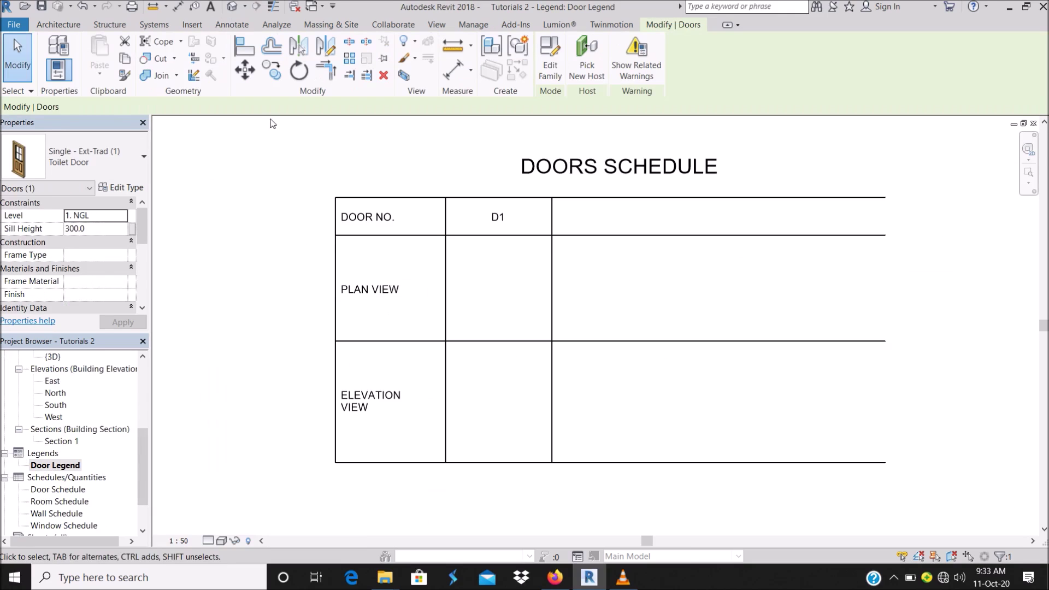
left_click(230, 25)
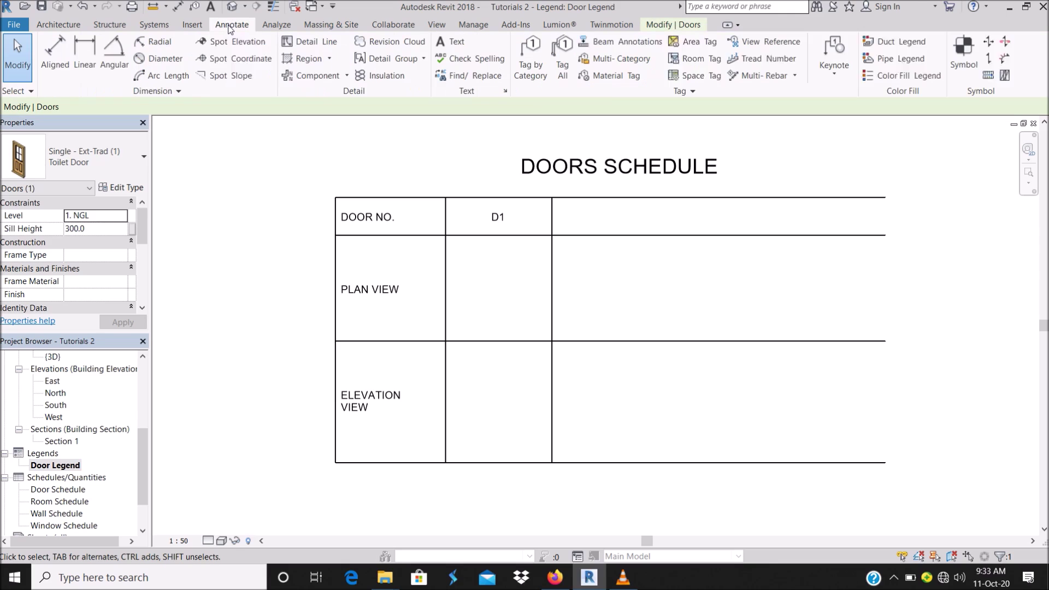
left_click(347, 75)
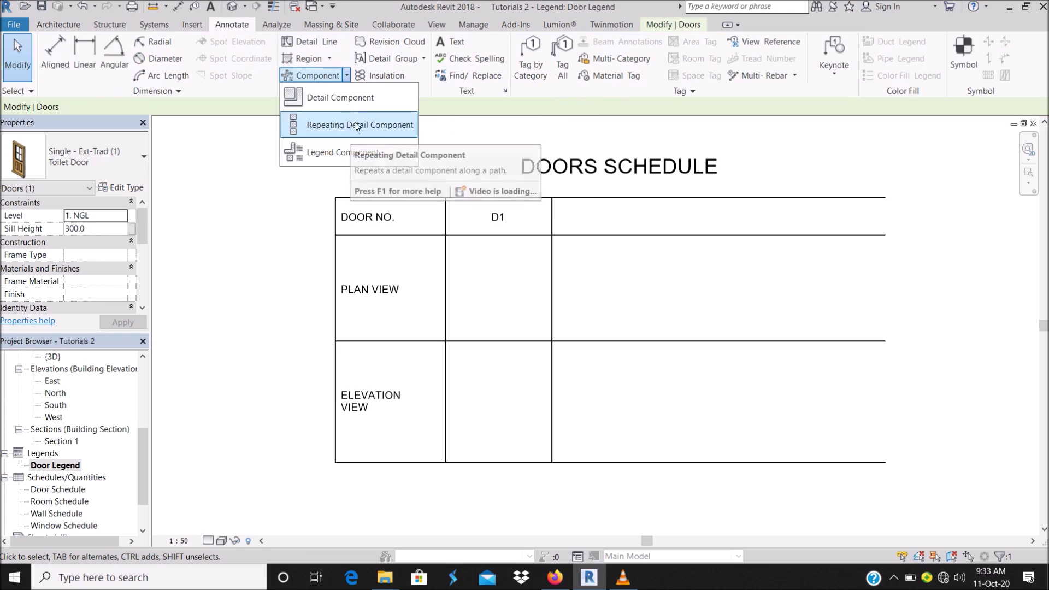
left_click(334, 152)
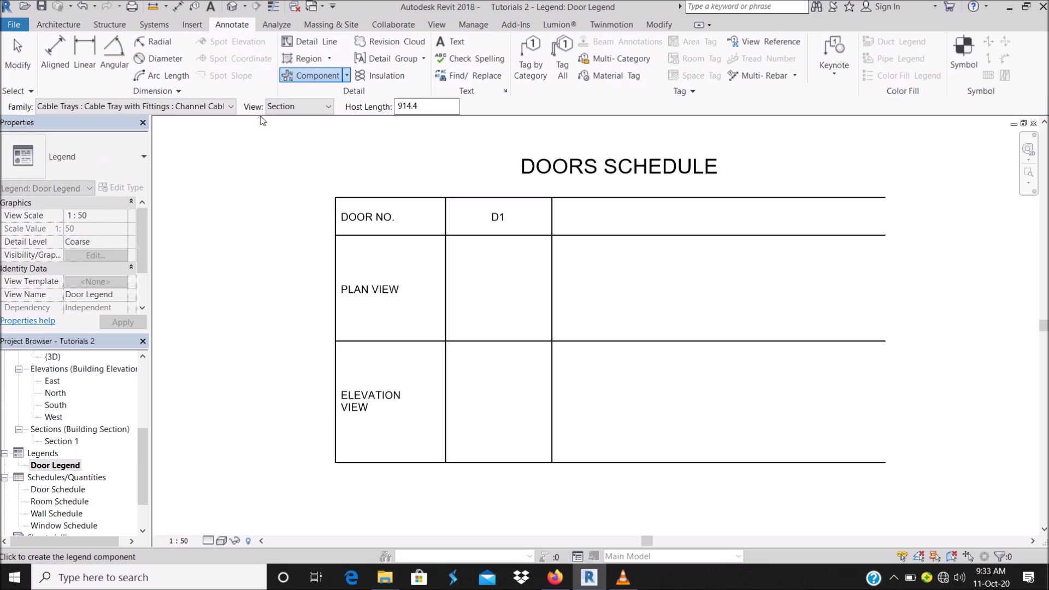
left_click(175, 107)
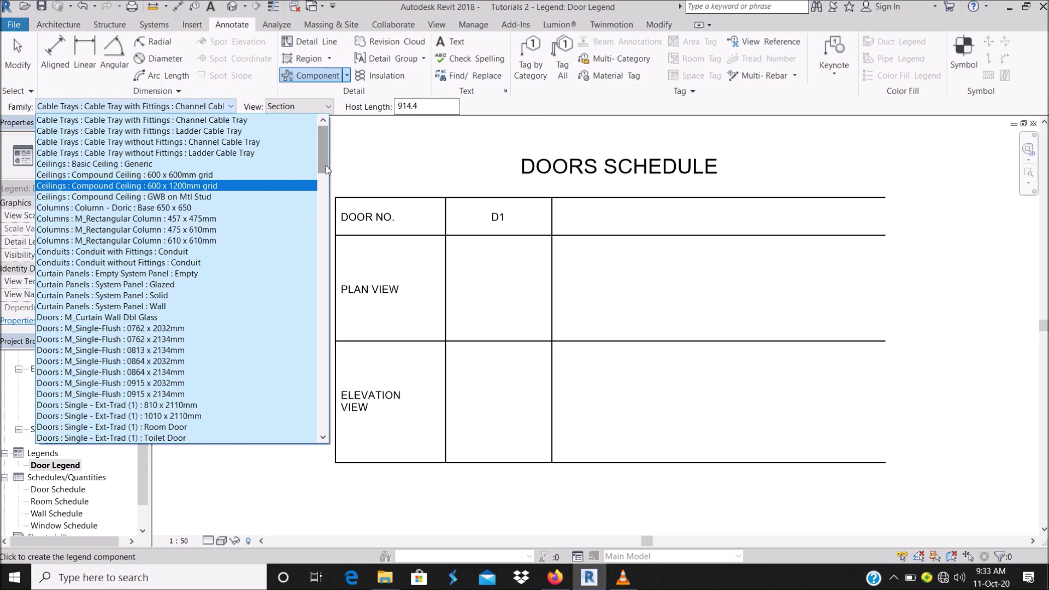
left_click_drag(326, 159, 326, 177)
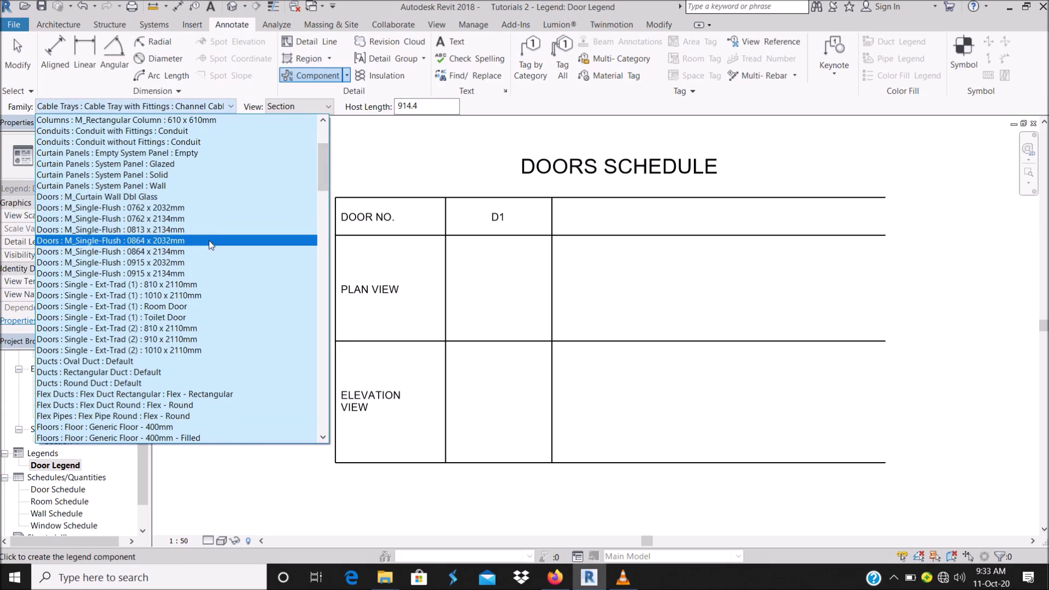
scroll(209, 240, "down", 1)
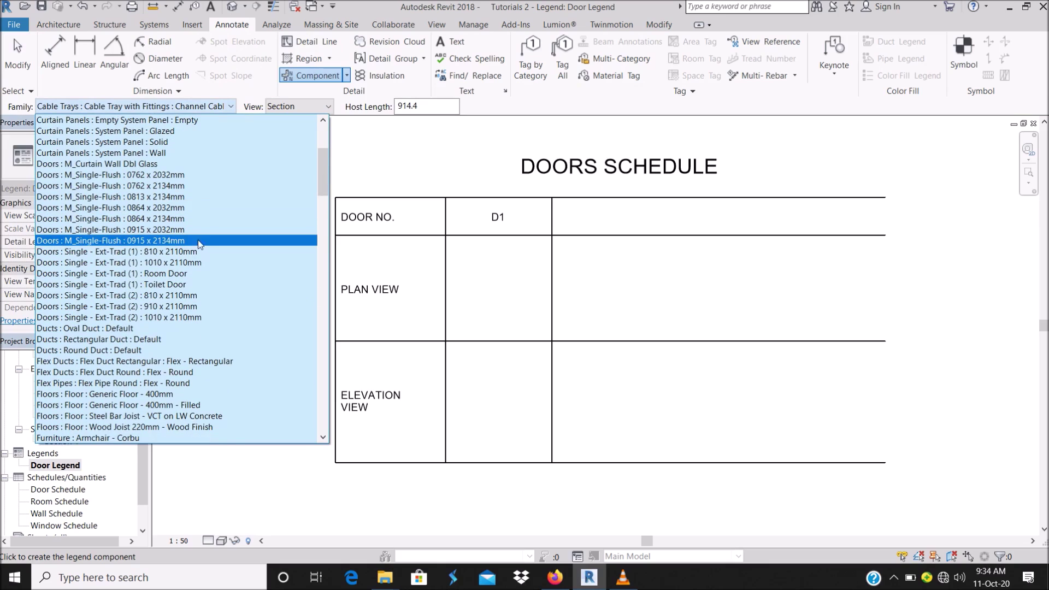
left_click(167, 275)
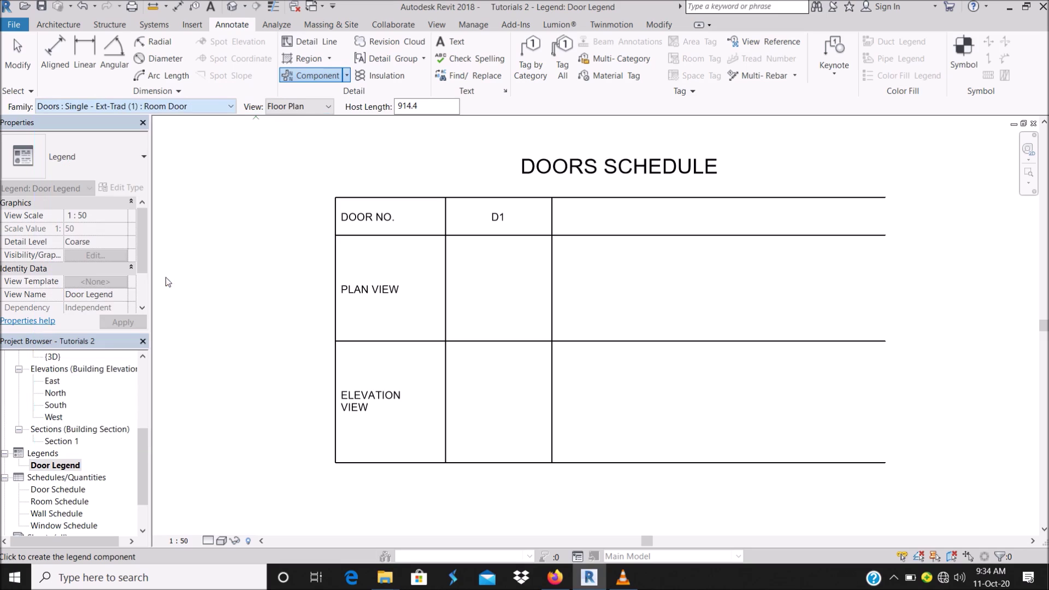
Place the Room Door component in the D1 plan view cell as a Floor Plan with a host length of 2000
left_click(300, 114)
left_click(419, 114)
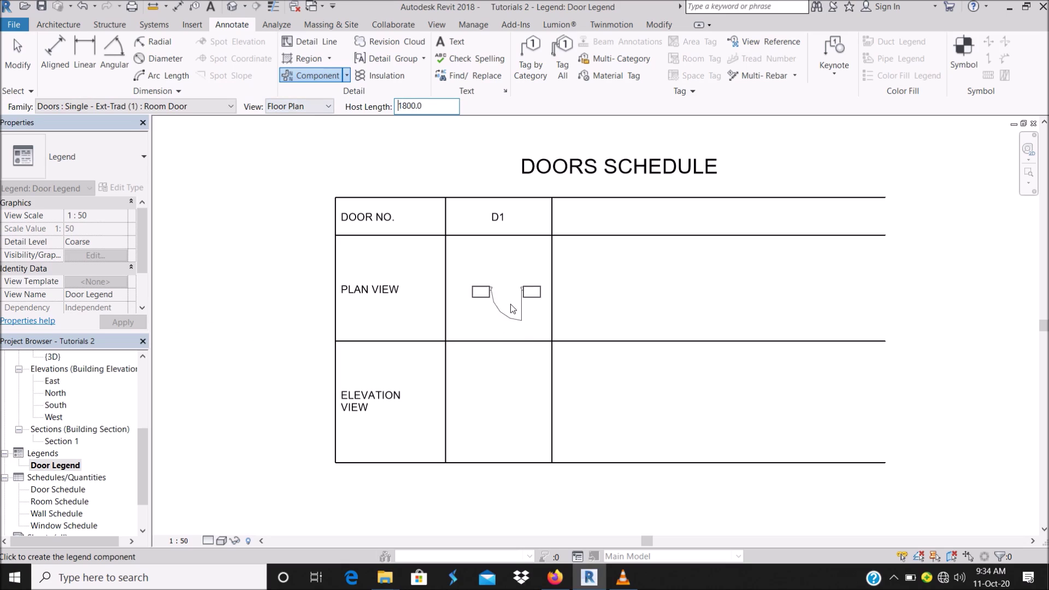
scroll(512, 309, "up", 2)
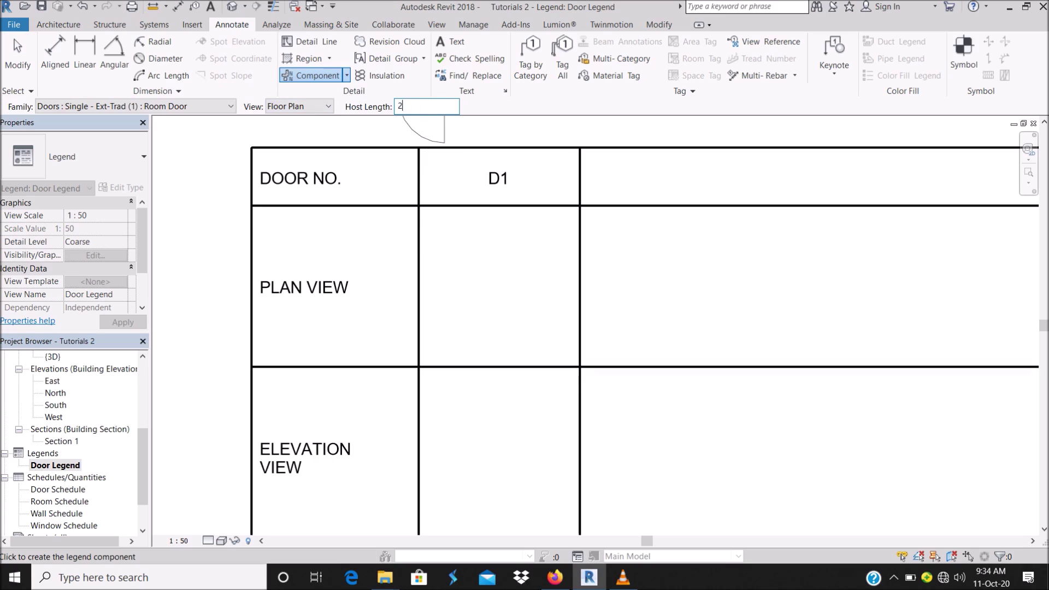
key("Return")
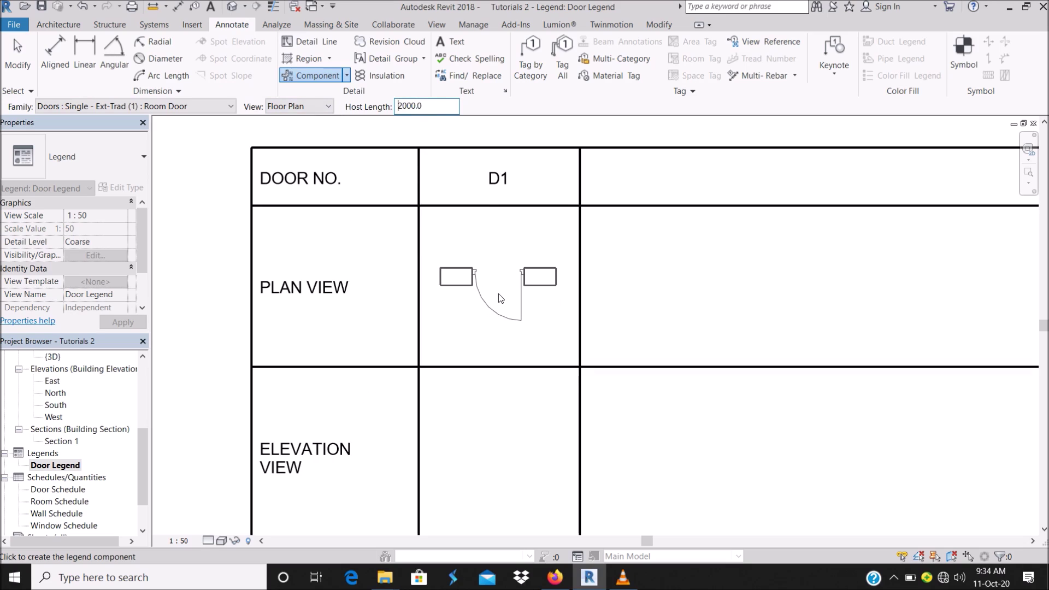
scroll(509, 287, "down", 2)
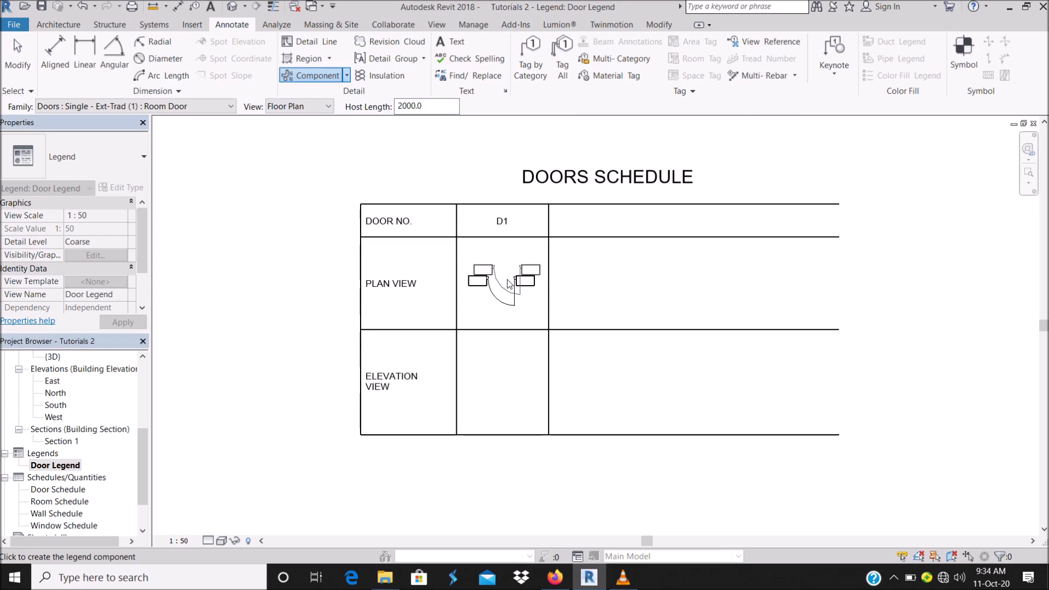
left_click(501, 280)
key("Escape")
Widen the D1 column to about 3900 and extend the table downwards for a taller elevation view row
scroll(541, 295, "down", 2)
scroll(545, 298, "up", 2)
left_click_drag(534, 298, 607, 300)
key("Escape")
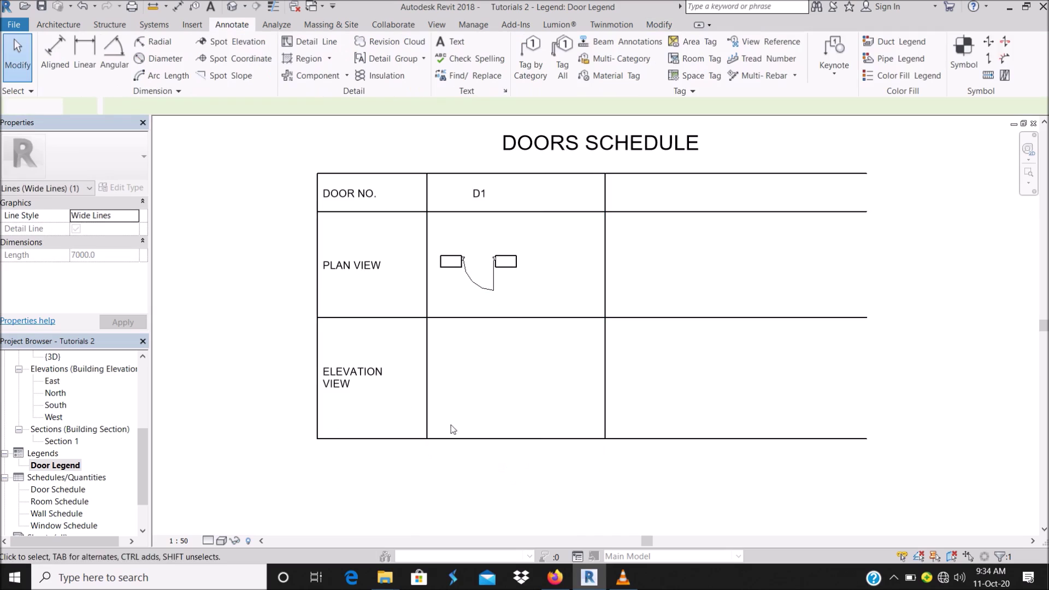
left_click_drag(462, 440, 463, 474)
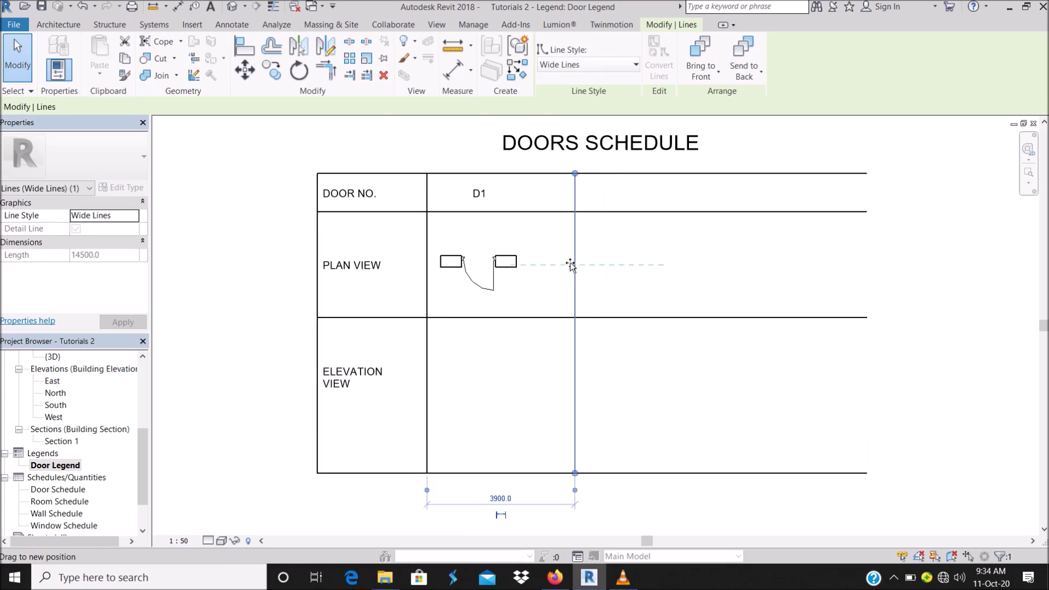
Shift the door plan symbol and the D1 text towards the middle of the widened column
left_click(523, 261)
middle_click_drag(507, 224, 401, 245)
scroll(399, 245, "up", 2)
left_click(395, 216)
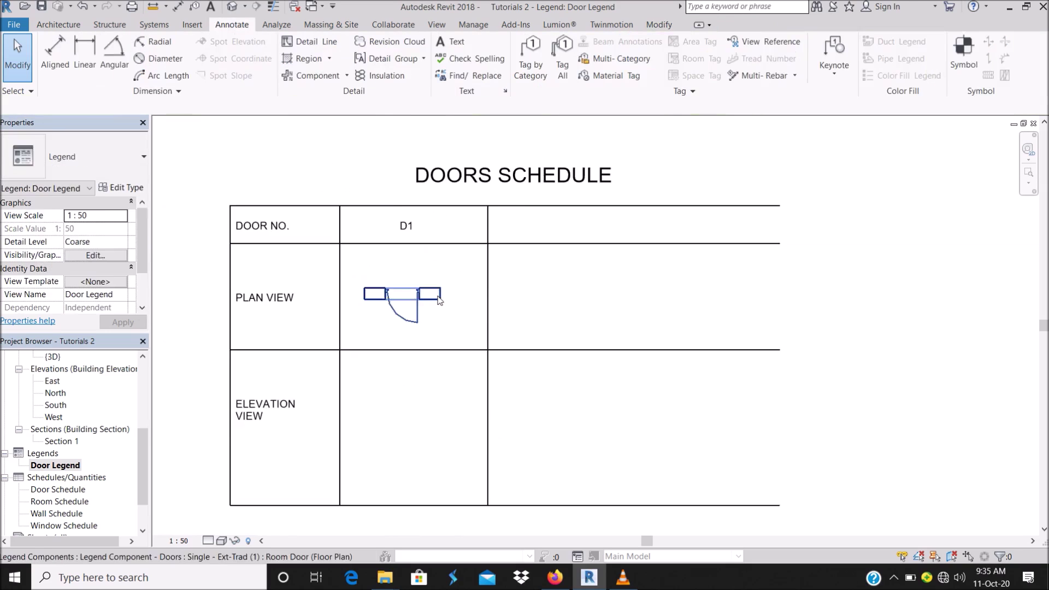
Override the cut line weight of the Walls category to 7 in the Door Legend's visibility/graphics settings
scroll(426, 268, "up", 3)
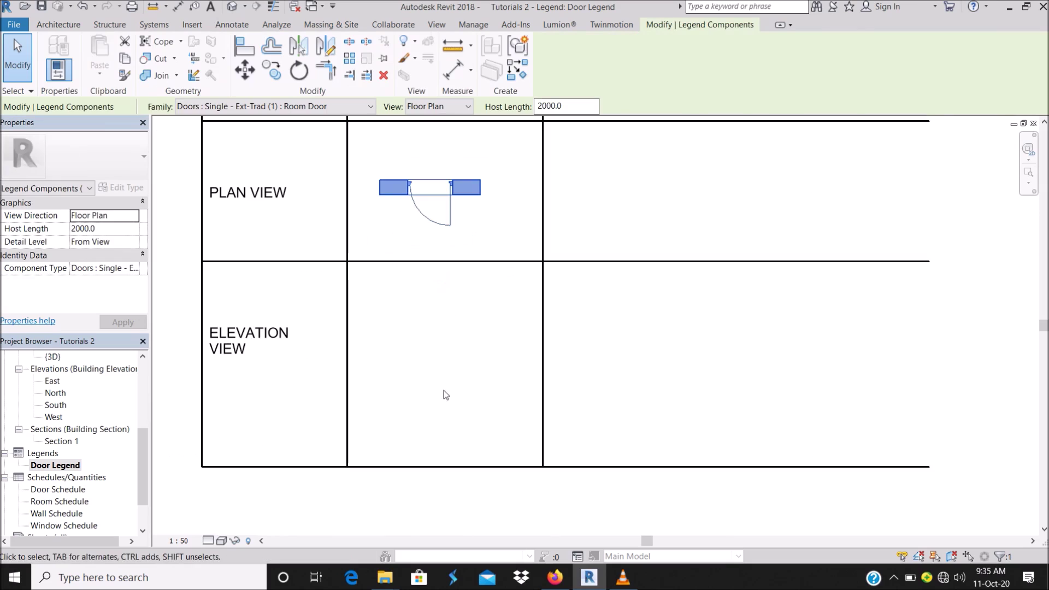
scroll(425, 184, "up", 2)
left_click(428, 165)
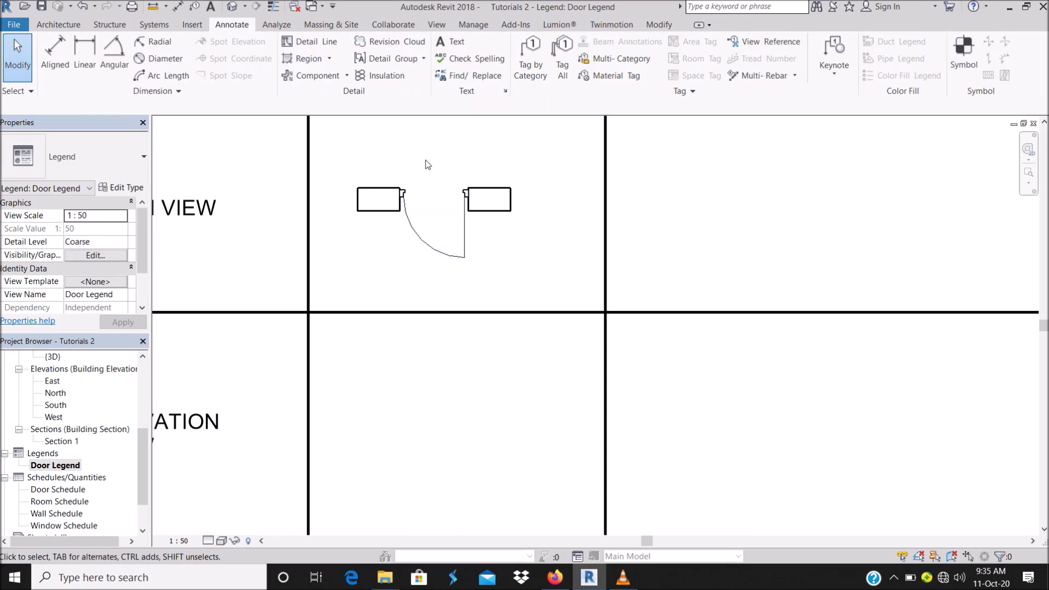
scroll(464, 303, "down", 2)
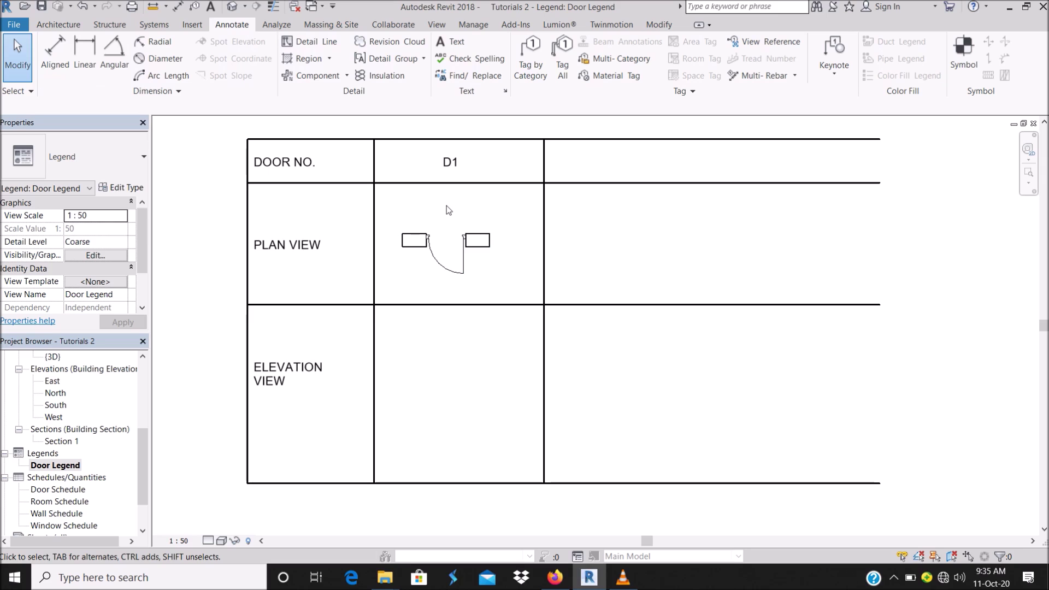
key("v")
key("g")
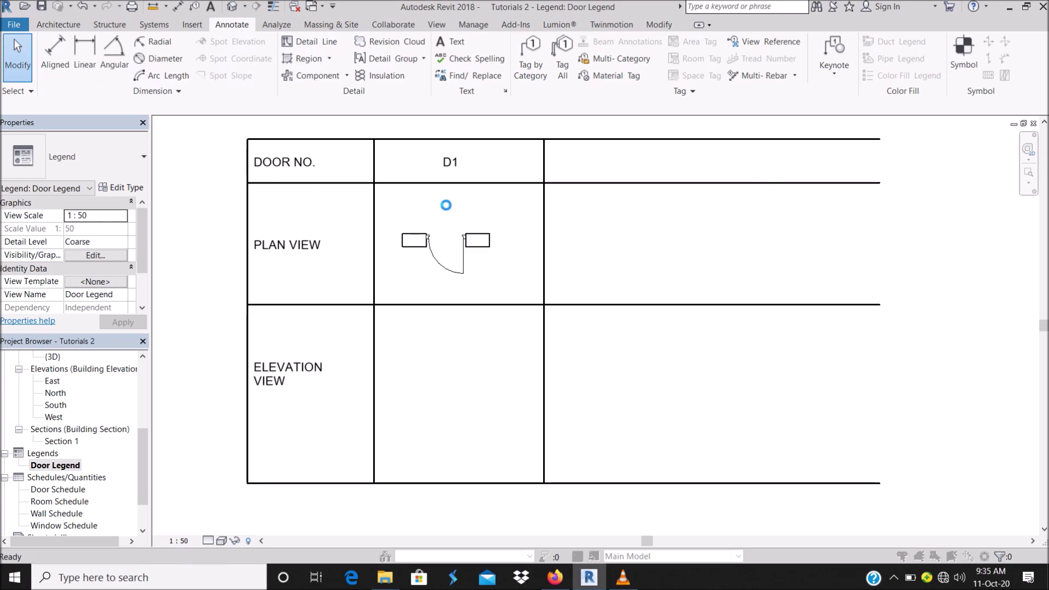
left_click_drag(757, 189, 750, 343)
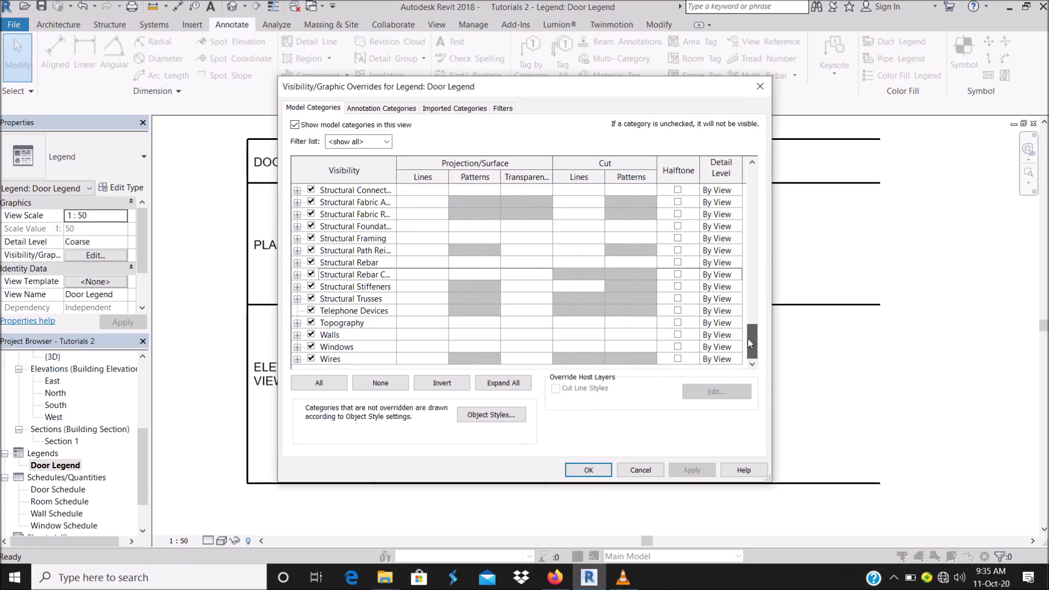
left_click(570, 336)
left_click(578, 335)
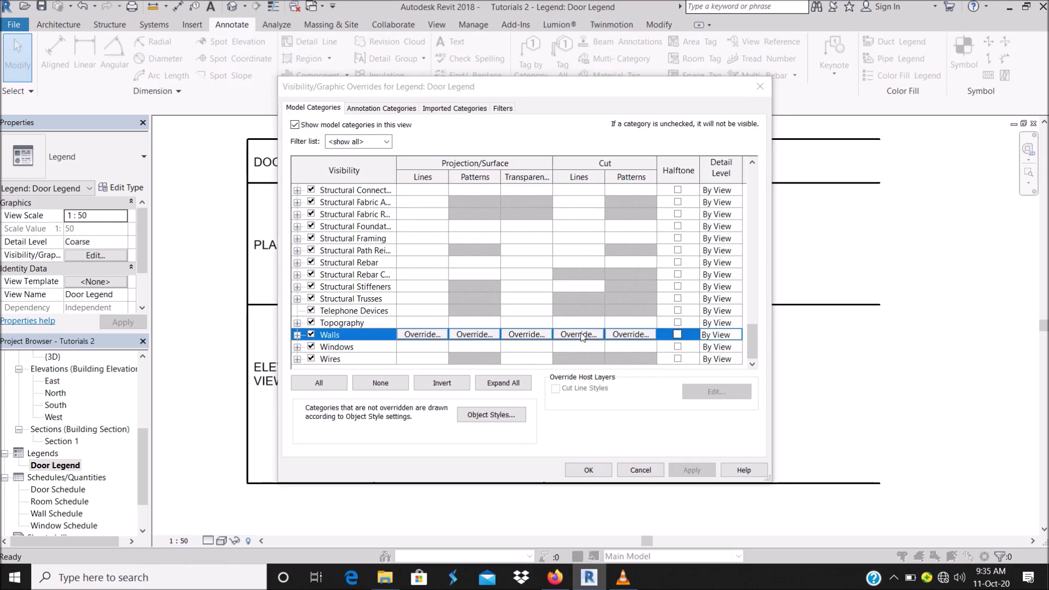
left_click(529, 259)
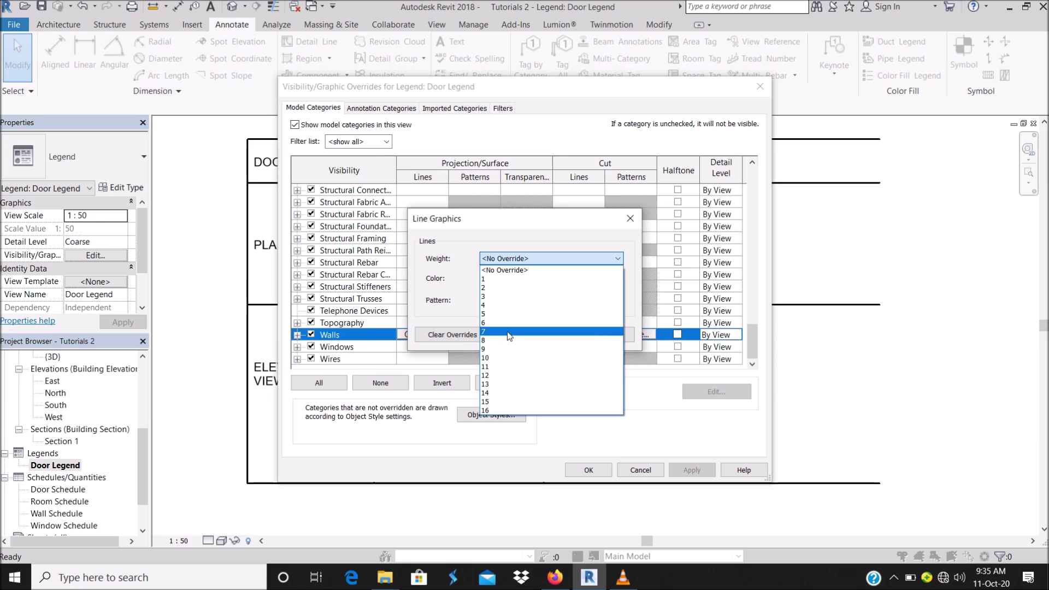
left_click(511, 337)
left_click(569, 335)
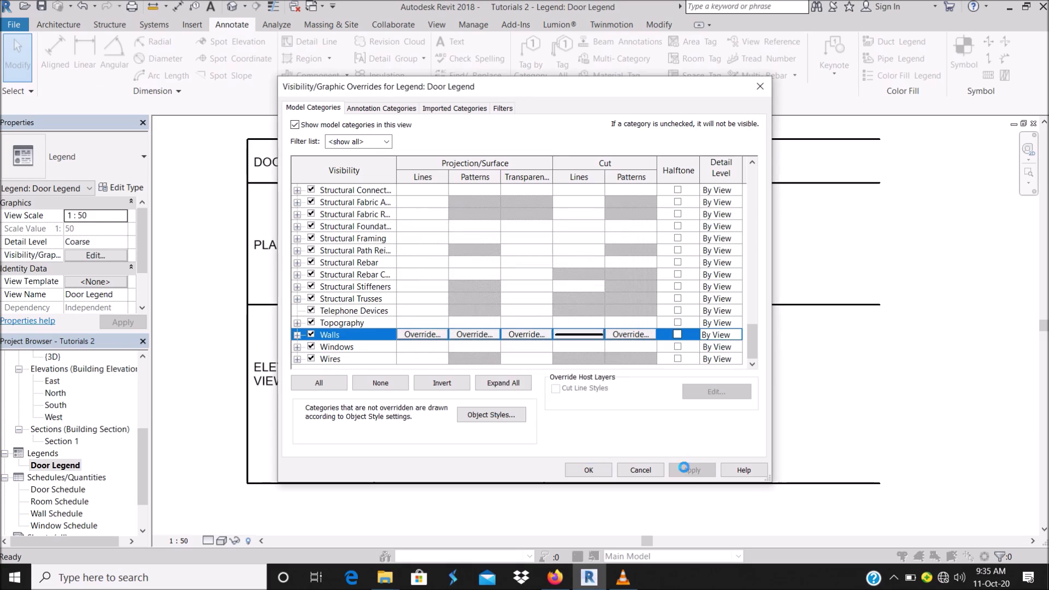
left_click(589, 470)
Add an aligned dimension across the door opening, placed above the D1 plan symbol
scroll(430, 244, "up", 5)
left_click(359, 176)
left_click(55, 55)
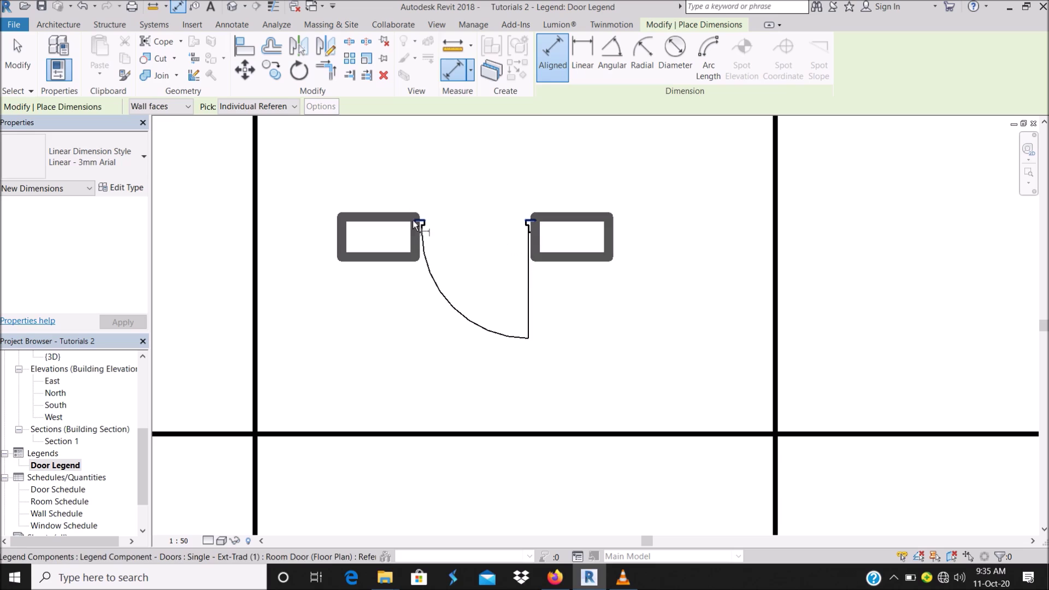
scroll(416, 225, "up", 3)
left_click(412, 223)
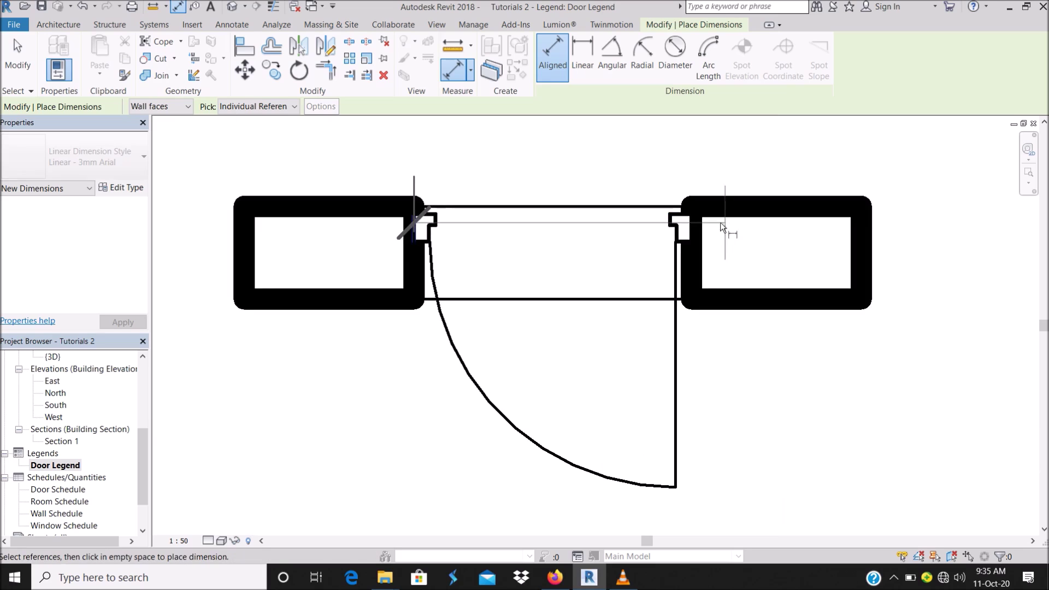
left_click(685, 227)
scroll(640, 263, "down", 3)
left_click(635, 211)
key("Escape")
key("Escape")
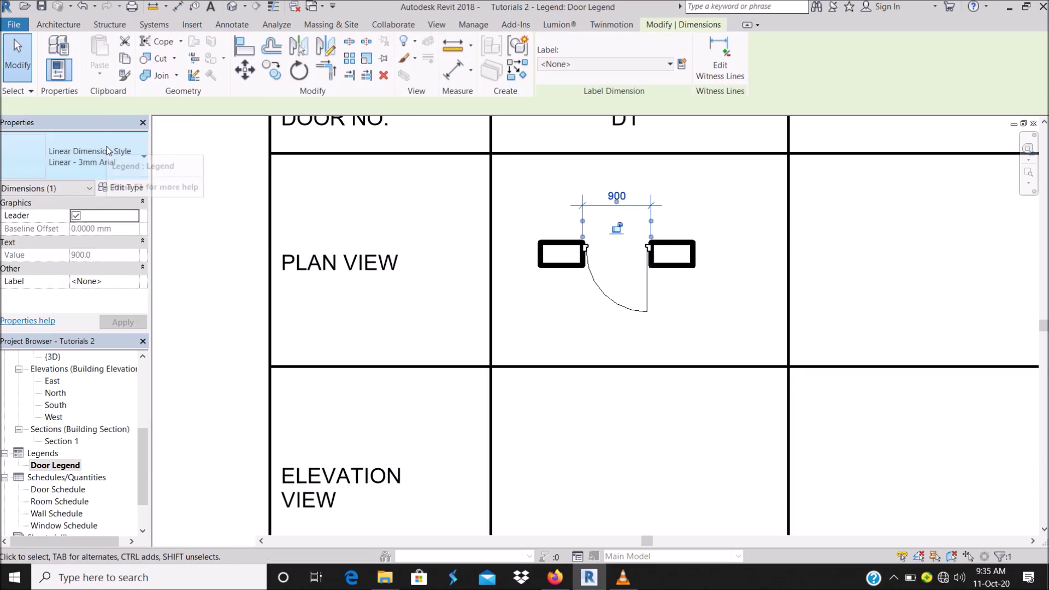
left_click(108, 150)
key("Escape")
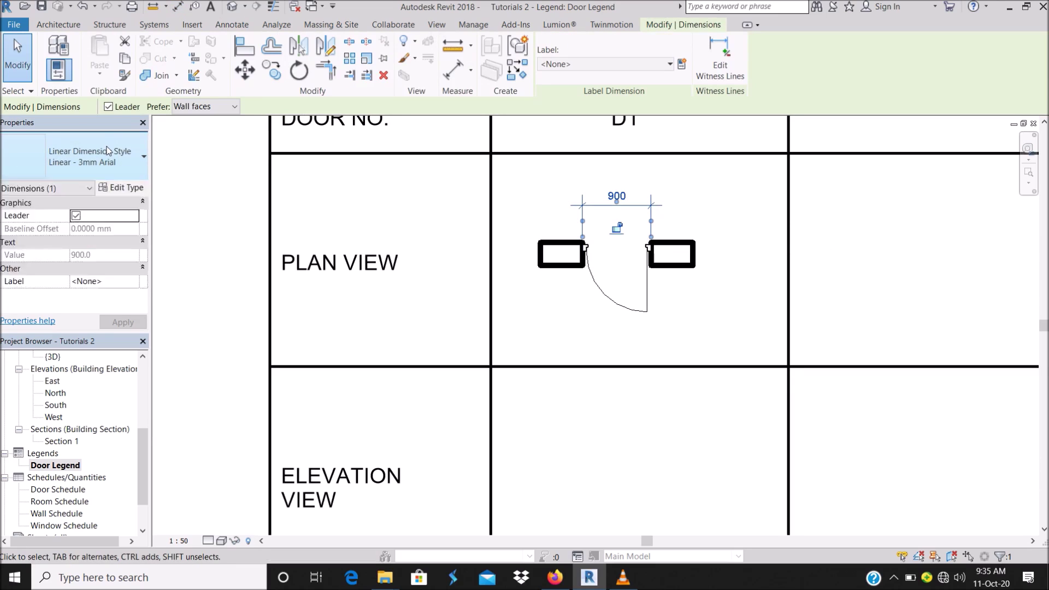
left_click(727, 218)
key("z")
key("f")
scroll(654, 230, "up", 3)
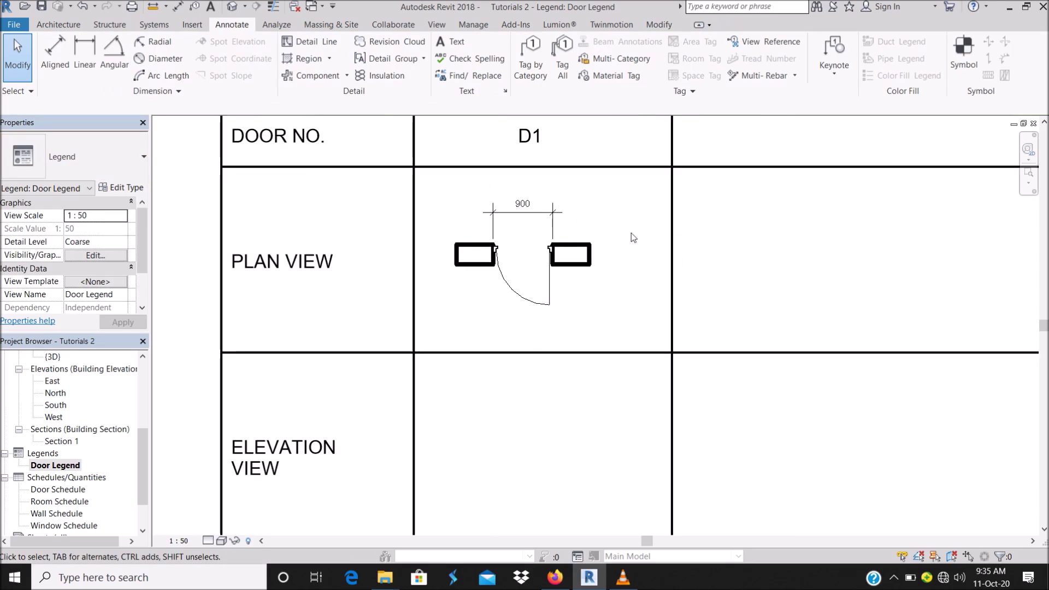
Copy the D1 plan symbol straight down into the elevation view cell of the same column
scroll(631, 233, "down", 2)
left_click(576, 241)
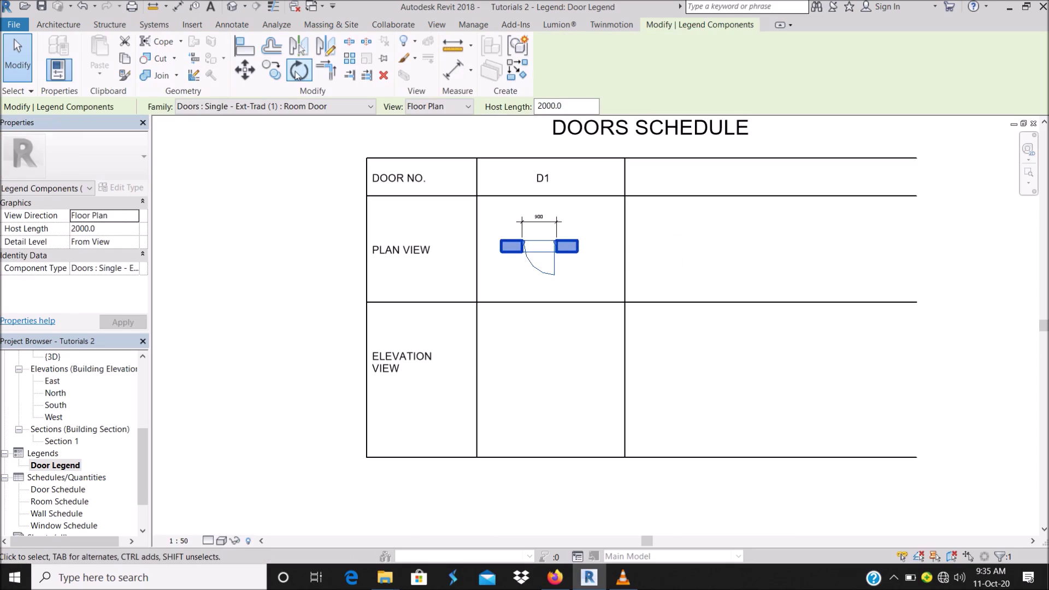
left_click(276, 71)
left_click(478, 196)
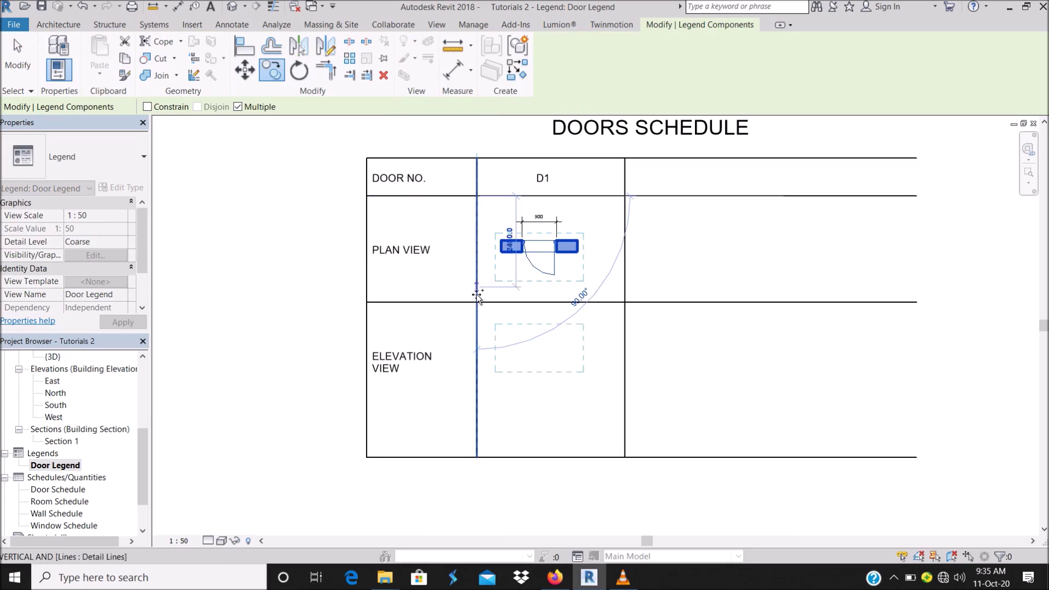
left_click(477, 320)
key("Escape")
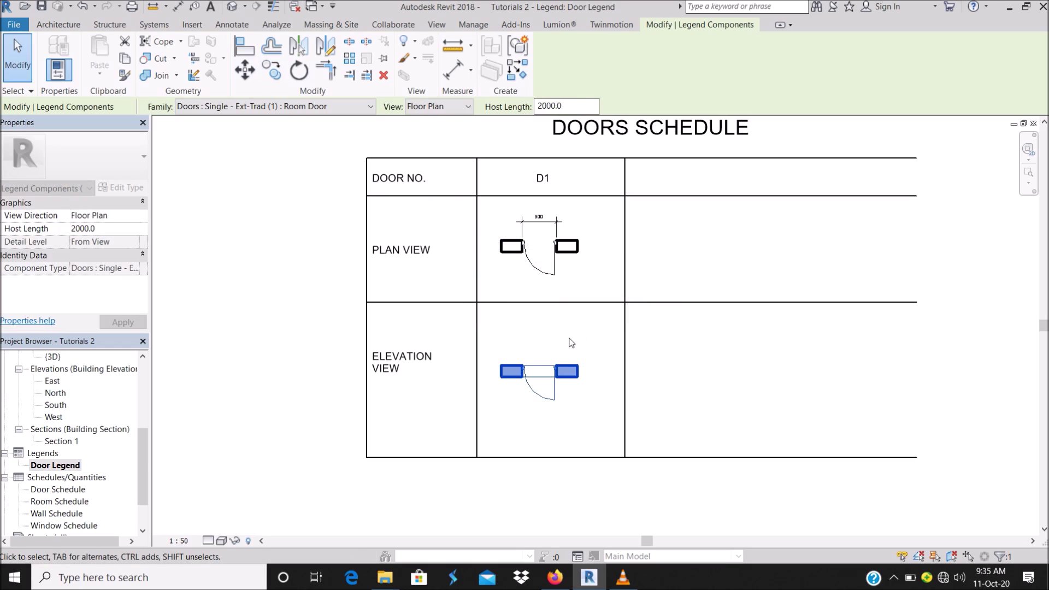
Switch the copied D1 door symbol's view to Elevation : Front
left_click(446, 109)
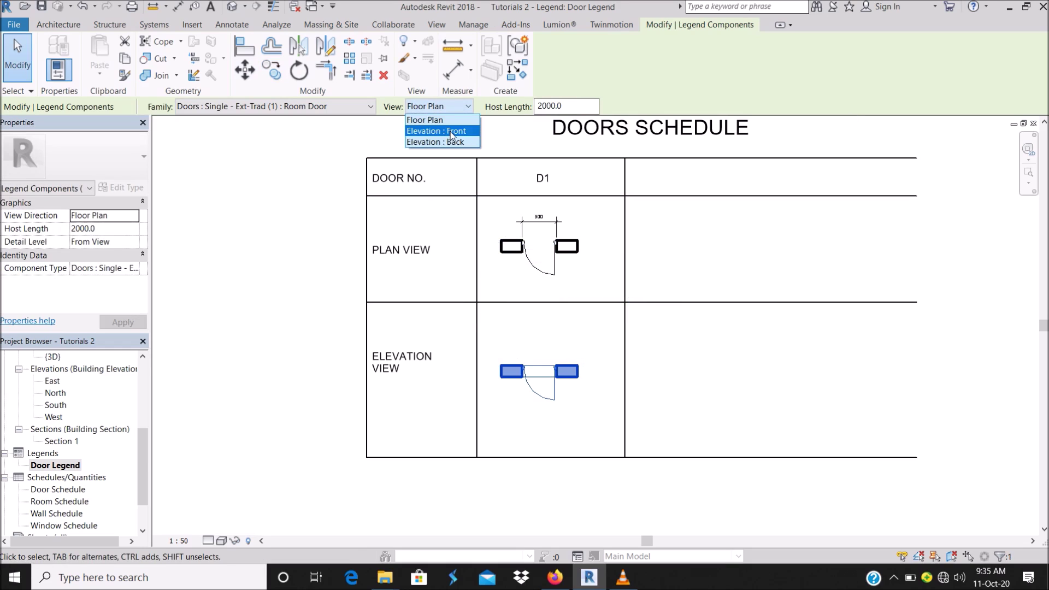
left_click(451, 125)
left_click(754, 359)
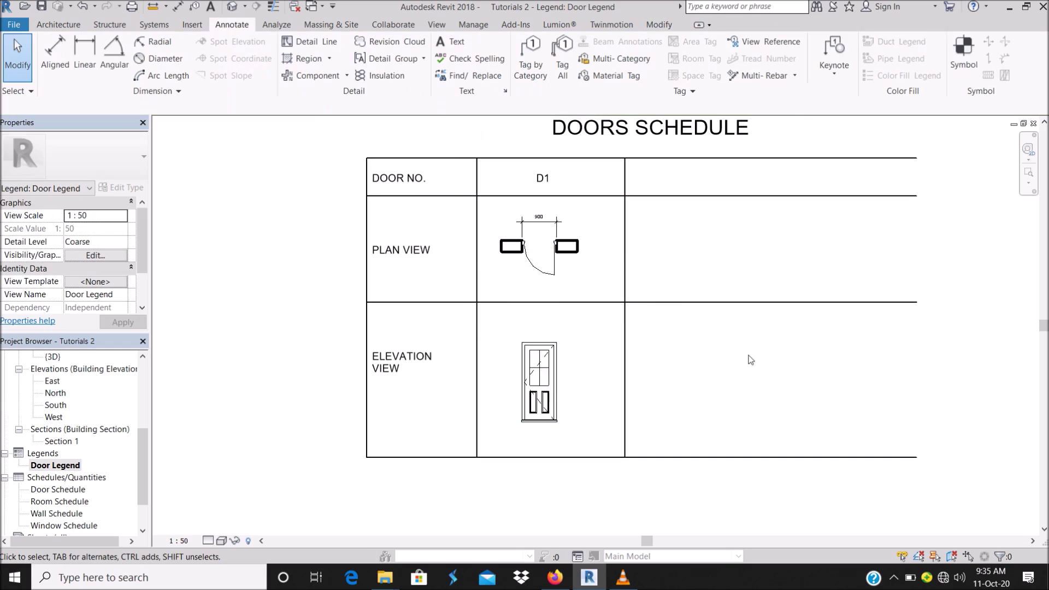
Add an aligned height dimension from the top to the base of the D1 elevation, placed to its left
scroll(581, 352, "up", 3)
left_click(55, 58)
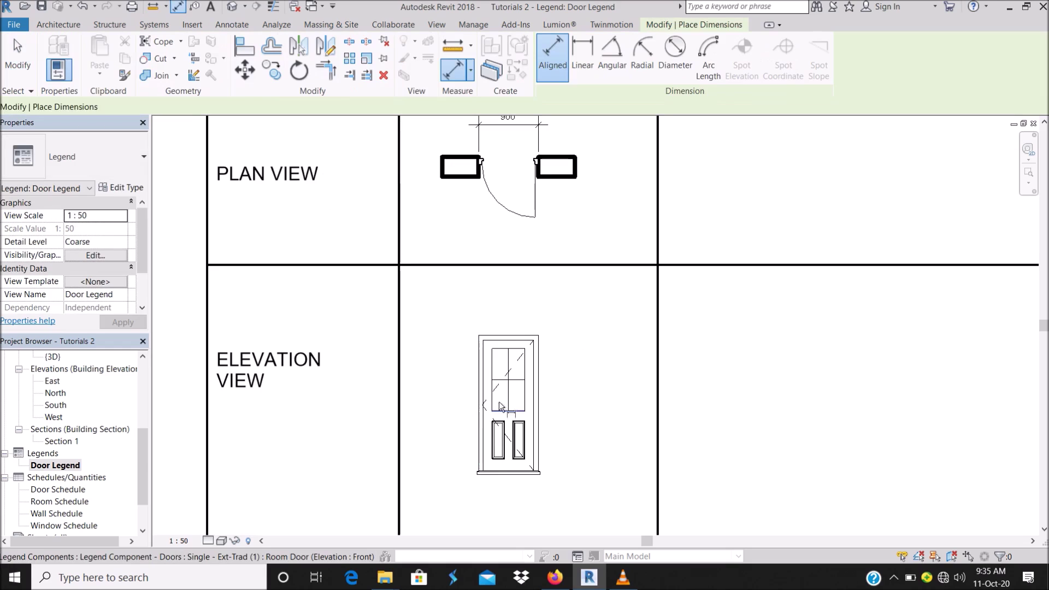
left_click(497, 477)
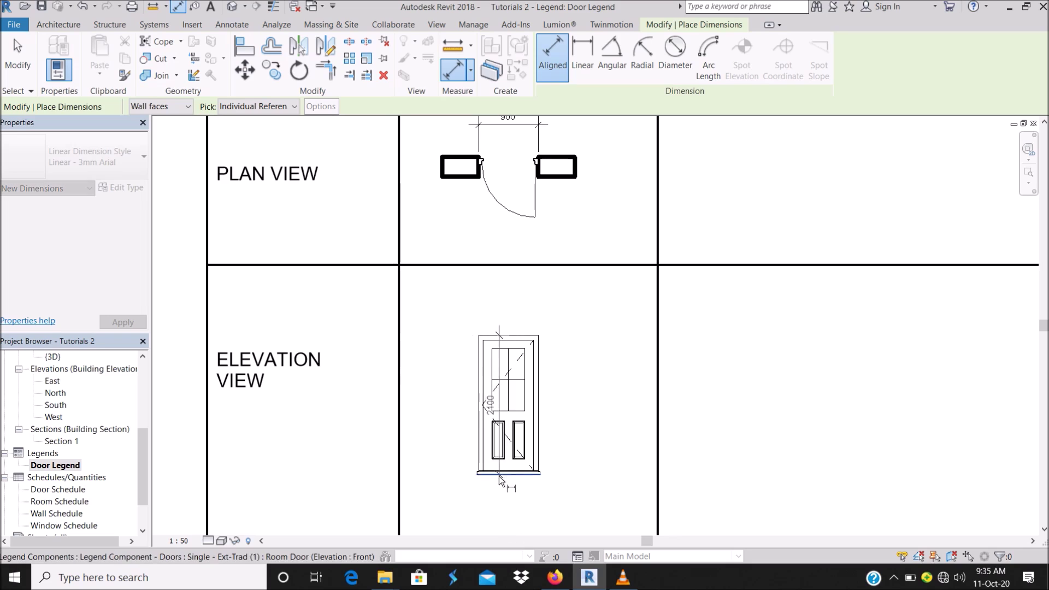
left_click(448, 433)
key("z")
key("f")
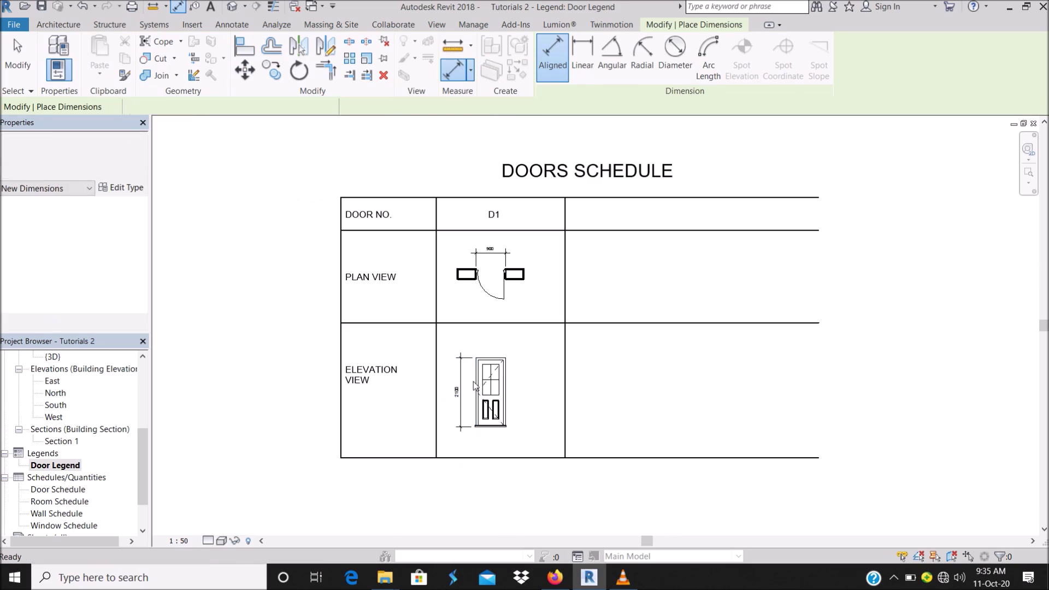
left_click(14, 38)
Copy the D1 text, both door views, their dimensions and the column's right border line 3900 to the right as a second door column
left_click(493, 380)
left_click(514, 275, "ctrl")
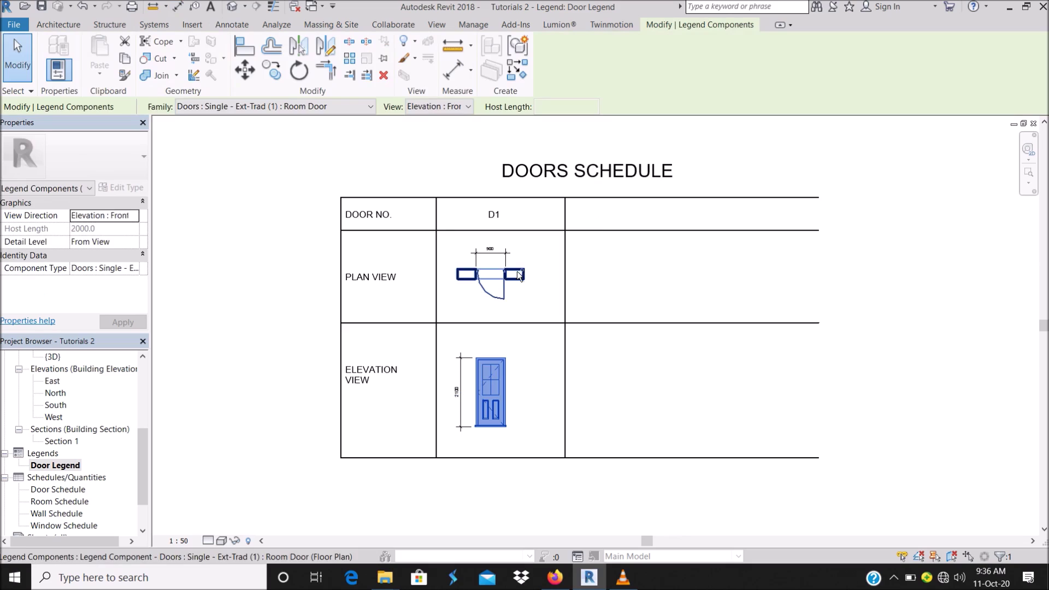
left_click(506, 250, "ctrl")
left_click(461, 393, "ctrl")
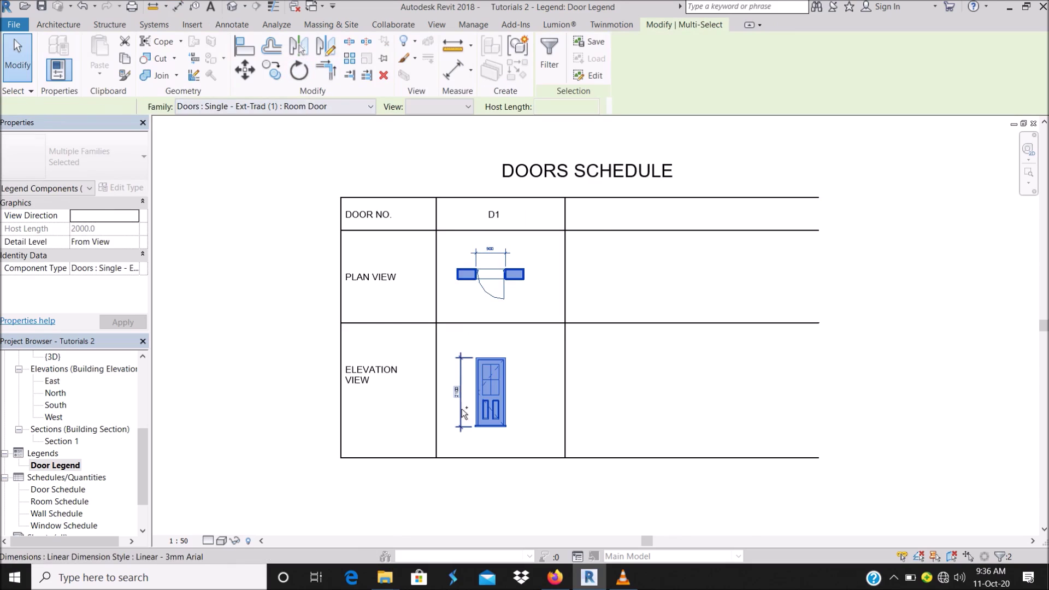
left_click(270, 56)
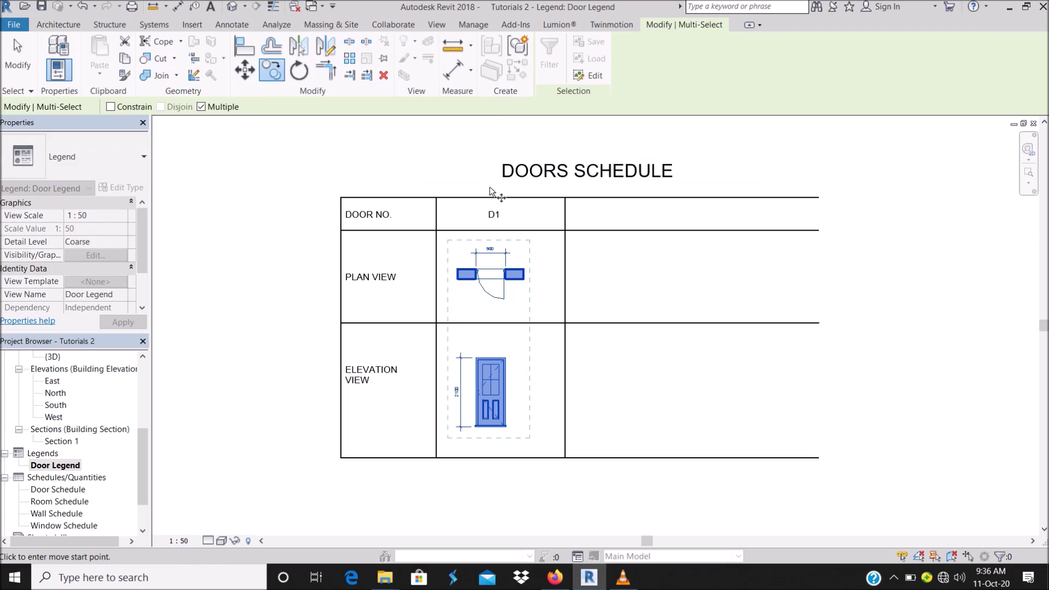
key("Escape")
left_click(500, 215, "ctrl")
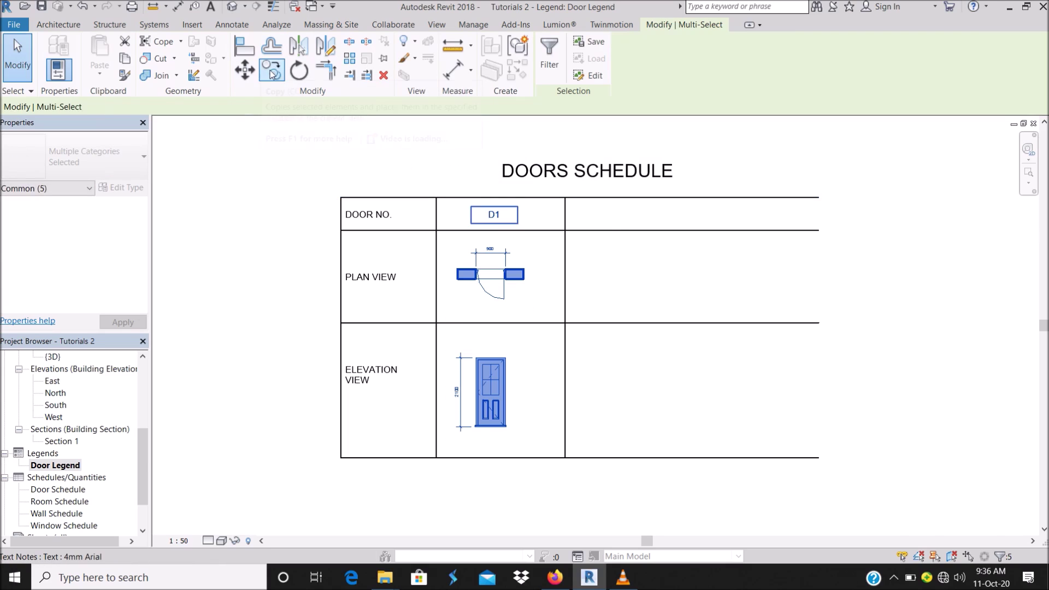
left_click(272, 70)
key("Escape")
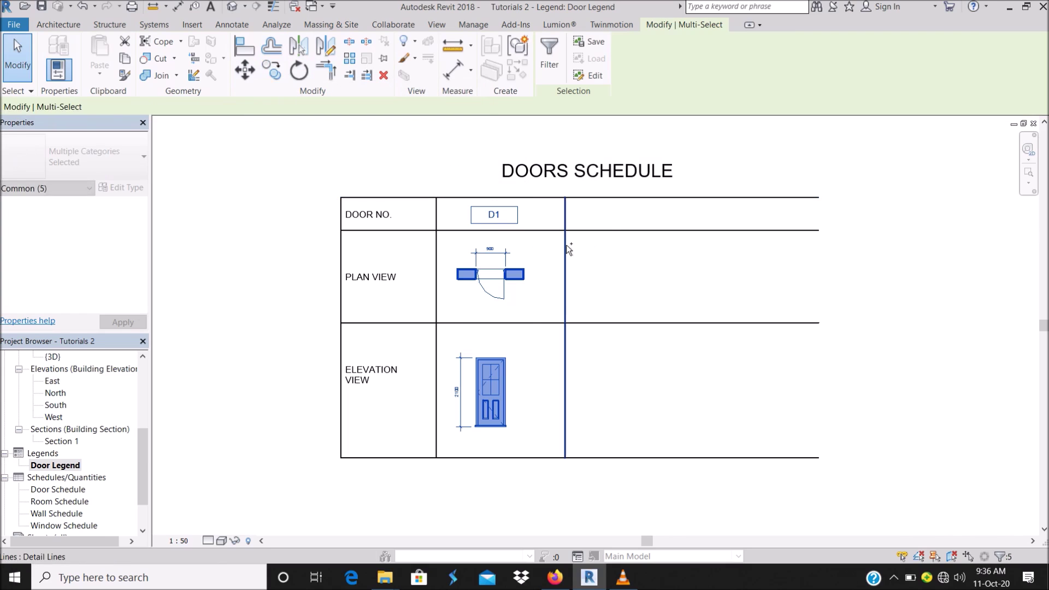
left_click(280, 70)
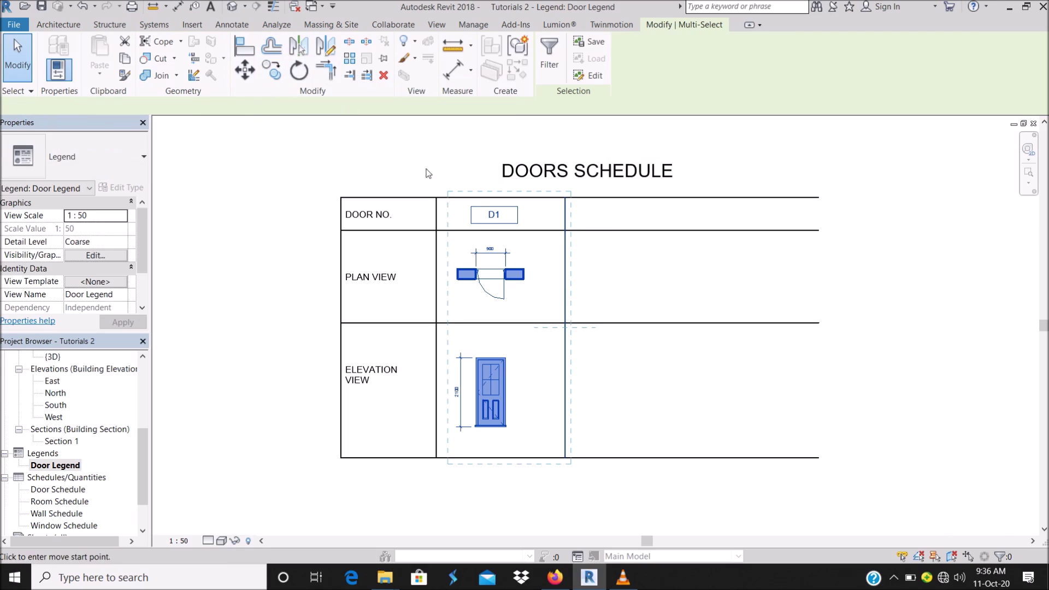
left_click(438, 198)
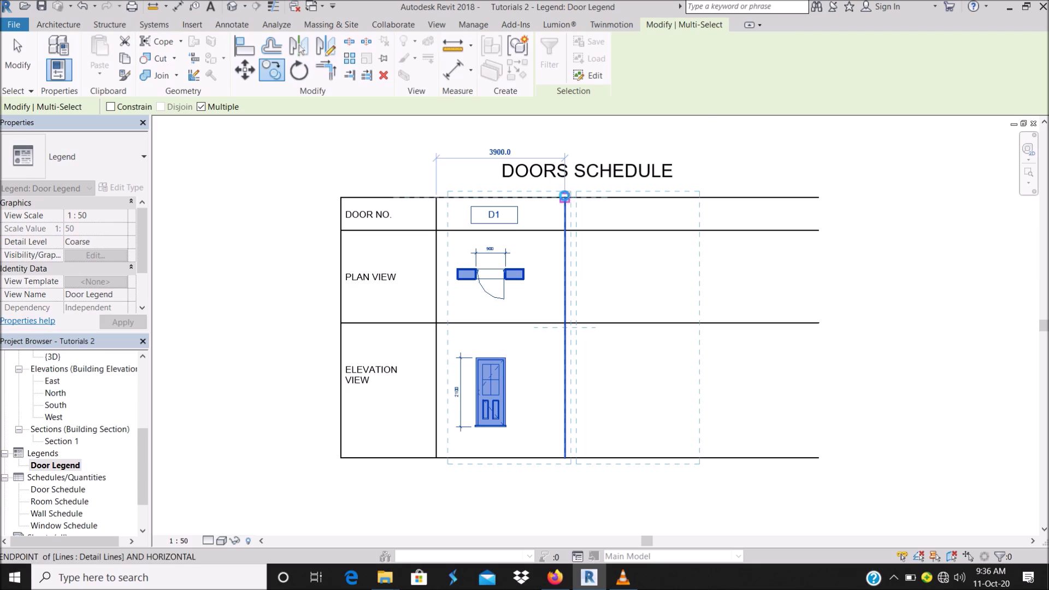
left_click(565, 198)
key("Escape")
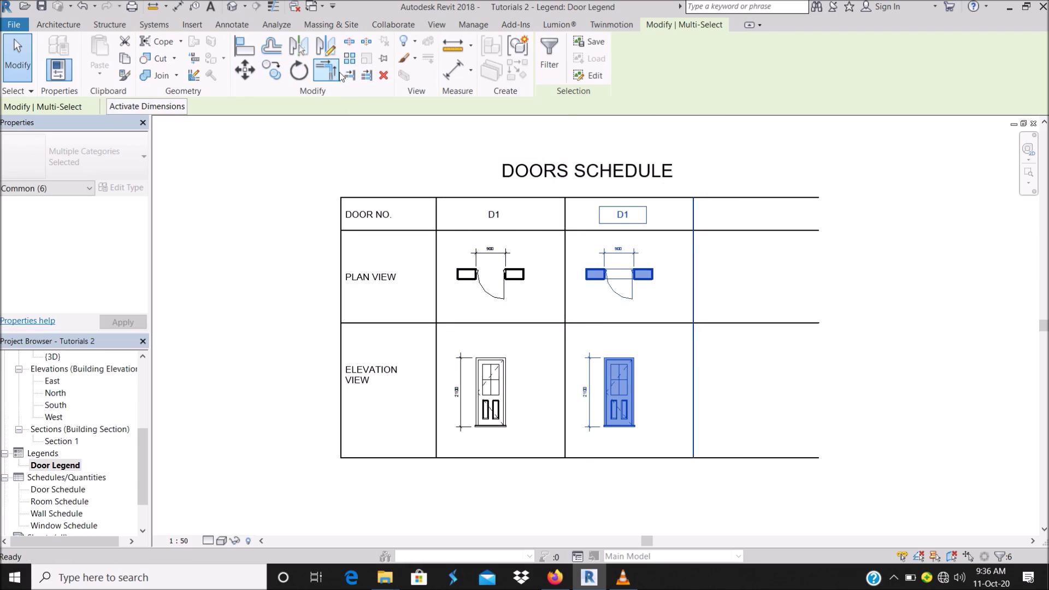
key("Escape")
Trim the table's four horizontal lines back to the right border of the second door column
left_click(692, 260)
left_click(673, 231, "ctrl")
left_click(680, 197, "ctrl")
left_click(676, 324, "ctrl")
left_click(676, 457, "ctrl")
key("Delete")
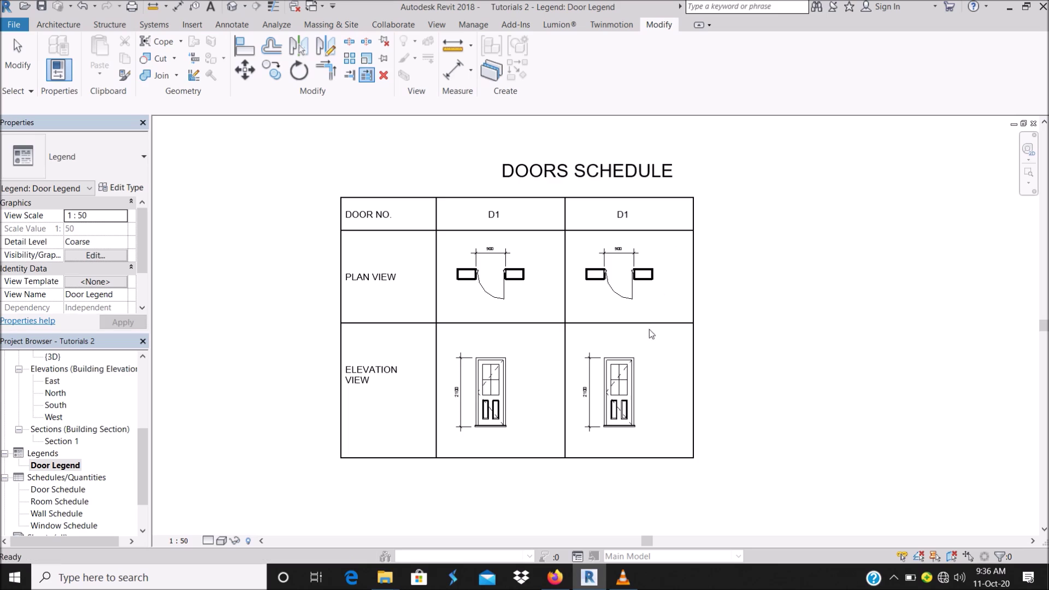
Change the second column's plan and elevation symbols to the type Doors : Single - Ext-Trad (1) : Toilet Door
scroll(652, 334, "up", 2)
scroll(649, 359, "down", 3)
scroll(640, 394, "up", 3)
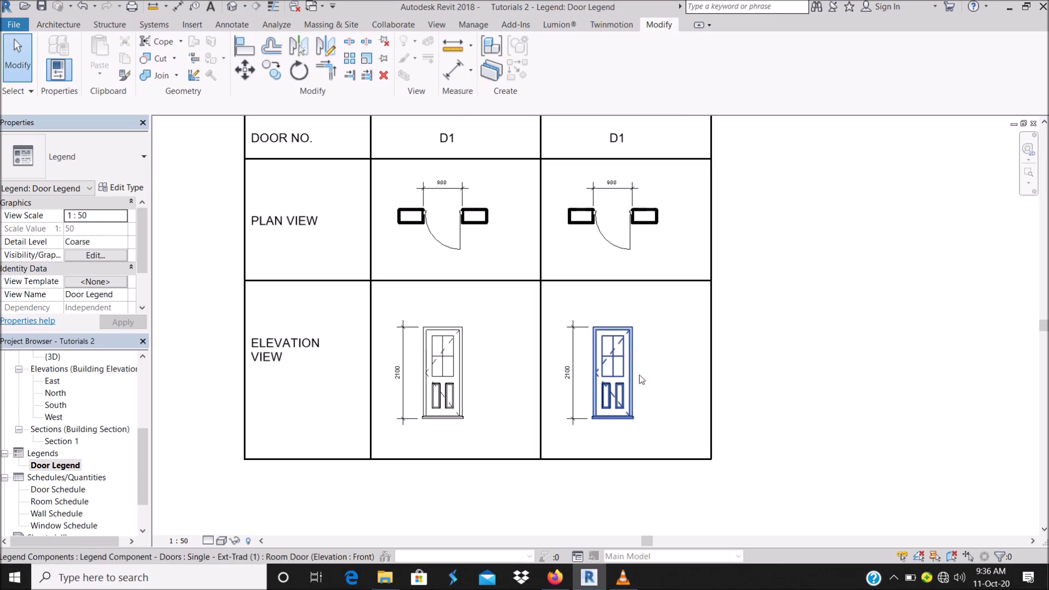
left_click(638, 219)
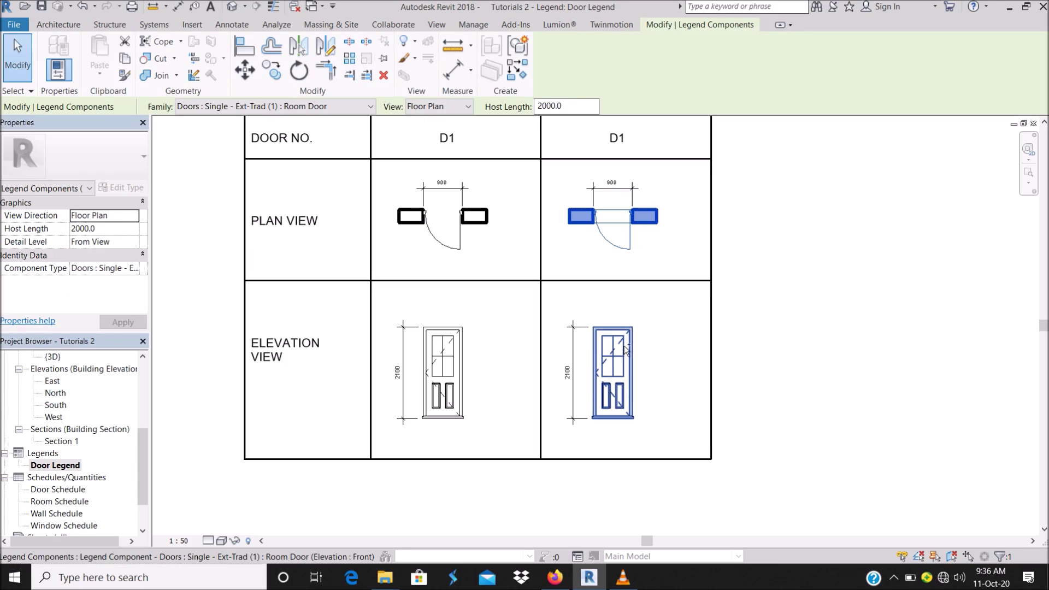
left_click(625, 348, "ctrl")
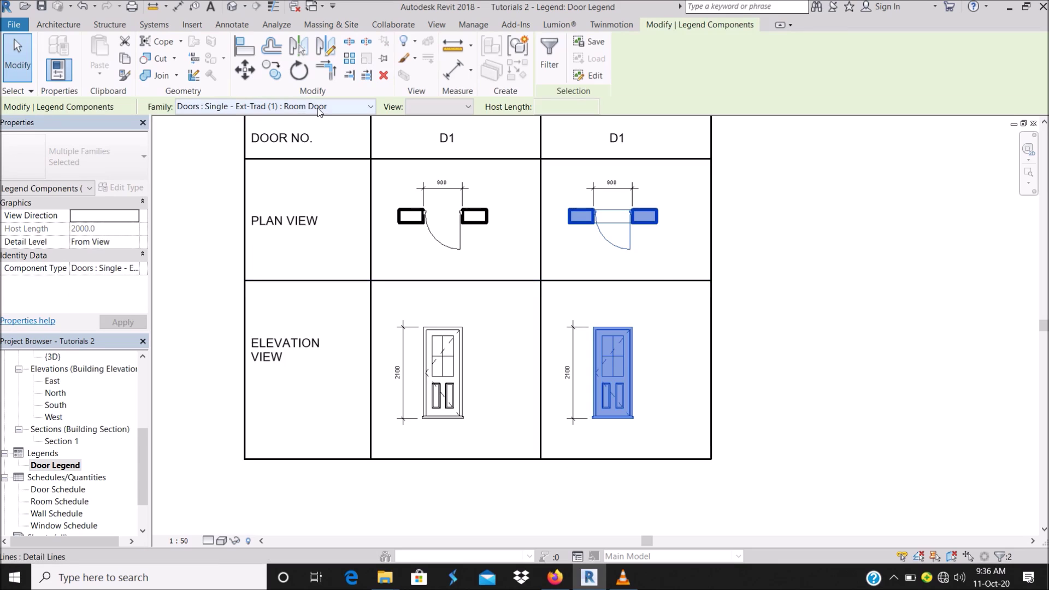
left_click(320, 108)
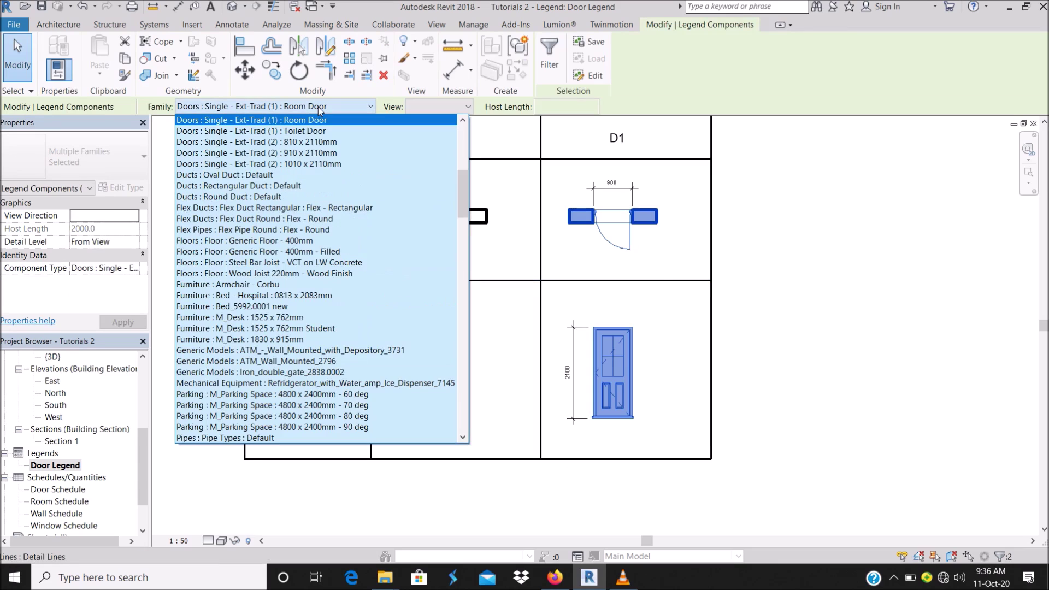
left_click(322, 131)
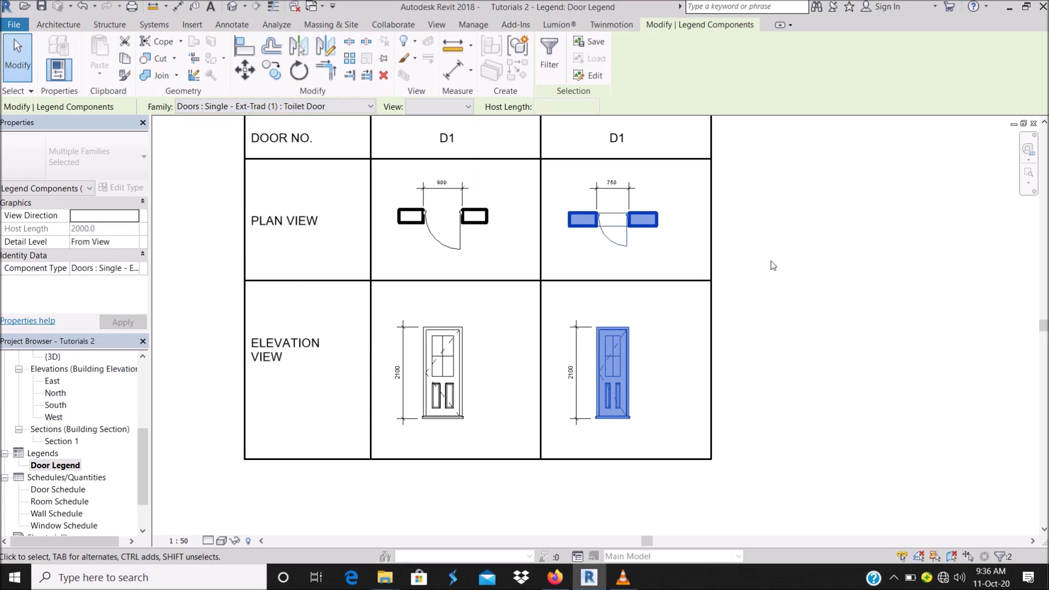
left_click(808, 247)
Move the DOORS SCHEDULE title horizontally towards the middle above the trimmed table
scroll(628, 249, "up", 2)
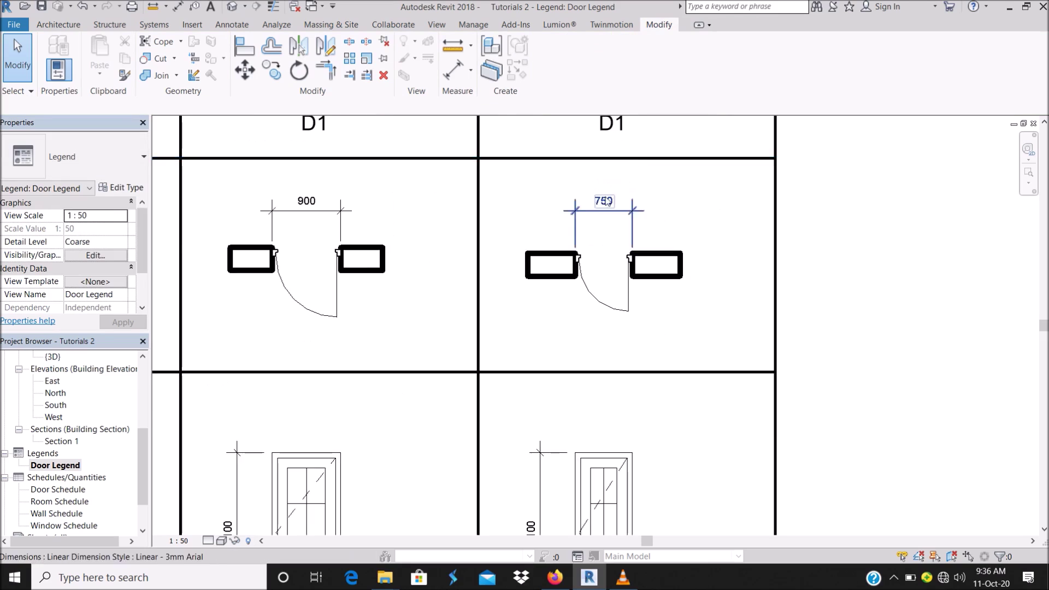
scroll(626, 246, "down", 2)
scroll(629, 219, "up", 4)
scroll(642, 267, "down", 3)
scroll(642, 268, "down", 3)
scroll(547, 180, "up", 2)
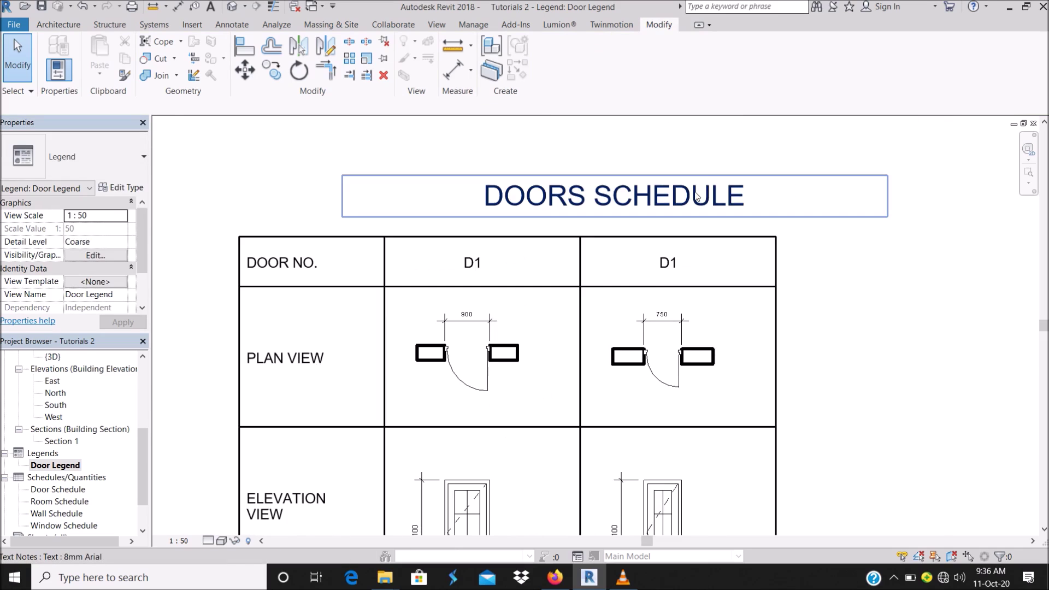
left_click(546, 199)
left_click_drag(545, 199, 569, 200)
left_click(601, 171)
Change the second column's door number text to D2
scroll(602, 171, "down", 3)
scroll(474, 337, "up", 2)
scroll(475, 337, "down", 2)
scroll(487, 221, "up", 2)
scroll(486, 221, "up", 2)
double_click(523, 234)
key("BackSpace")
type("2")
left_click(810, 241)
scroll(652, 234, "down", 4)
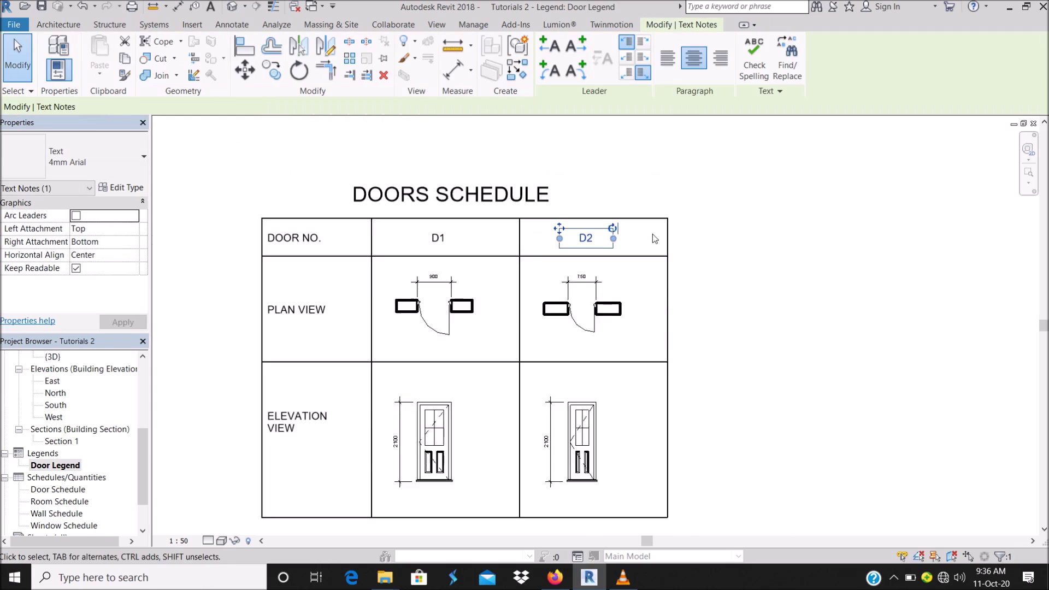
key("Escape")
Select the whole door table with its title and filter the Legend Components out of the selection
left_click_drag(504, 256, 713, 415)
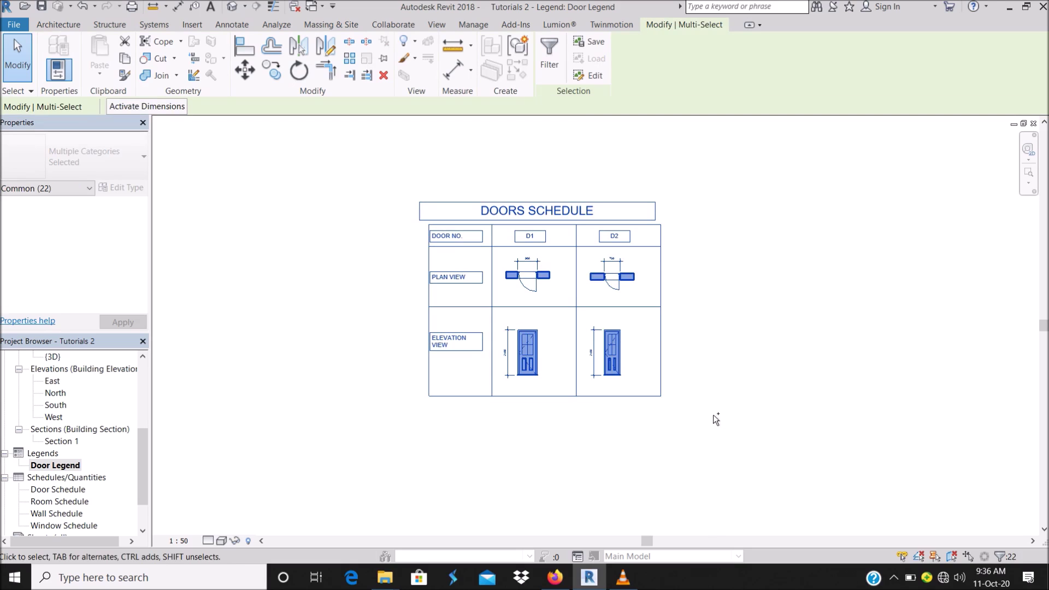
left_click(550, 62)
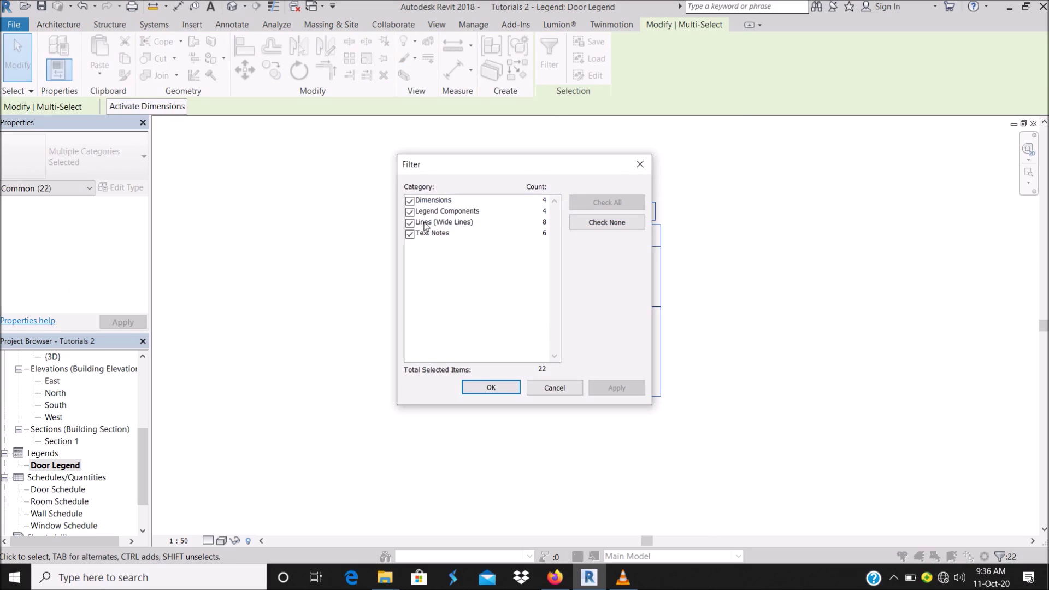
left_click(410, 213)
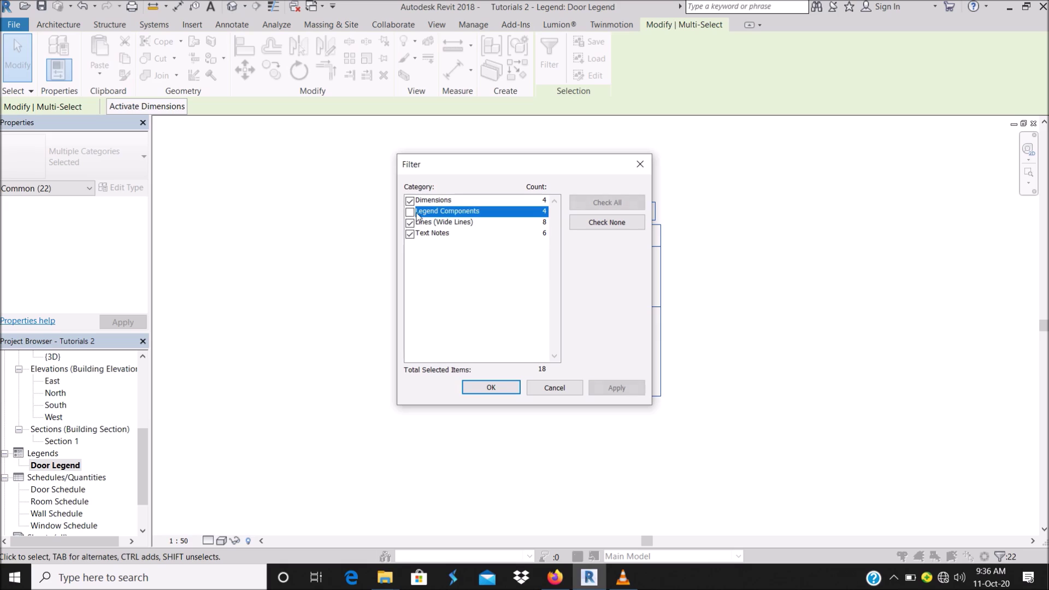
left_click(618, 388)
left_click(507, 388)
Filter the Dimensions out of the selection to keep only the wide lines and text notes, and finish by clearing the selection
scroll(544, 300, "up", 3)
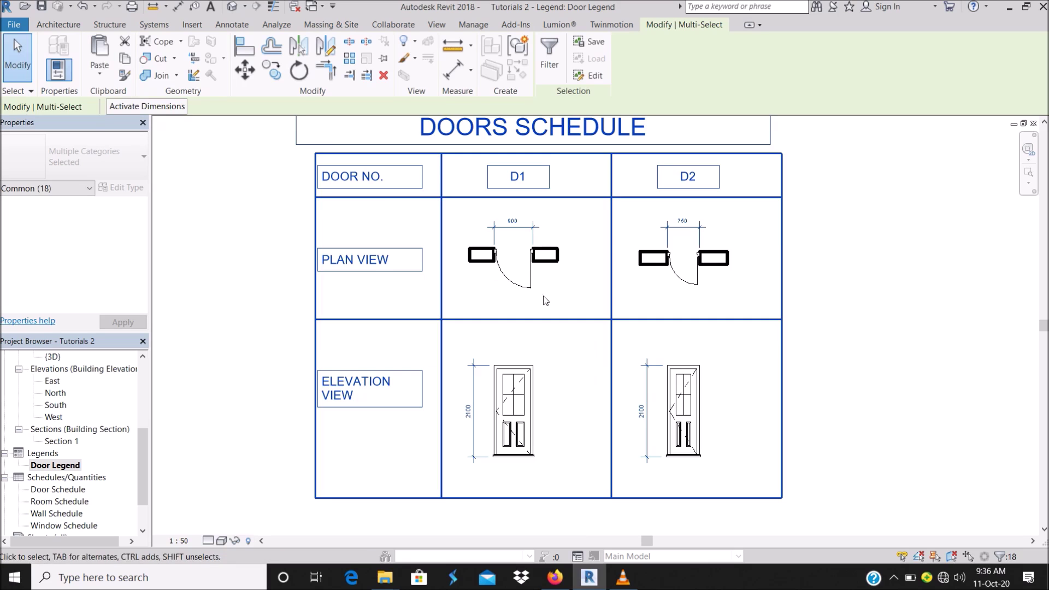
left_click(549, 60)
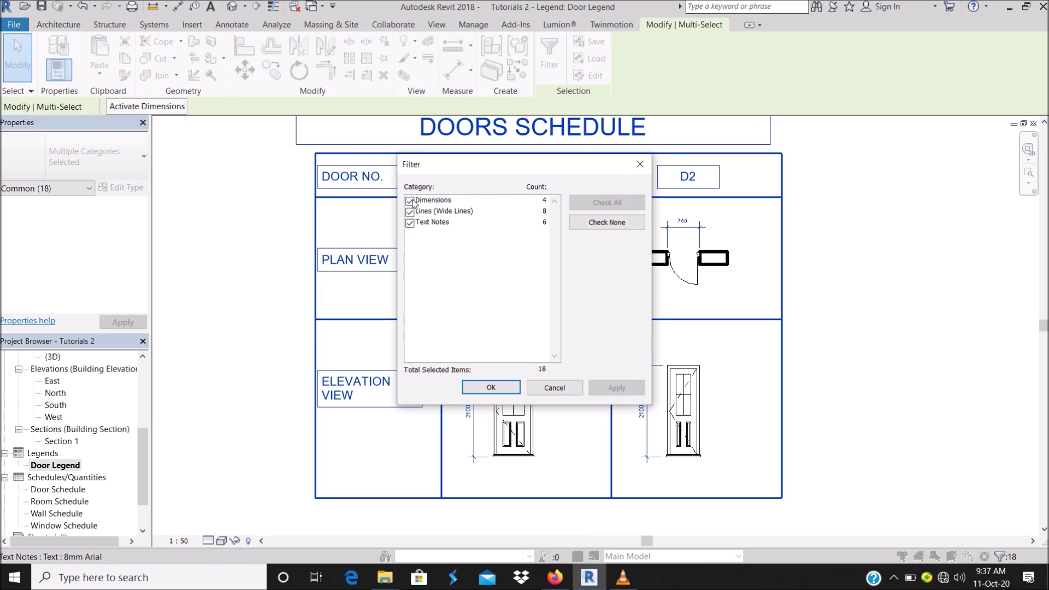
left_click(410, 201)
left_click(616, 388)
left_click(491, 387)
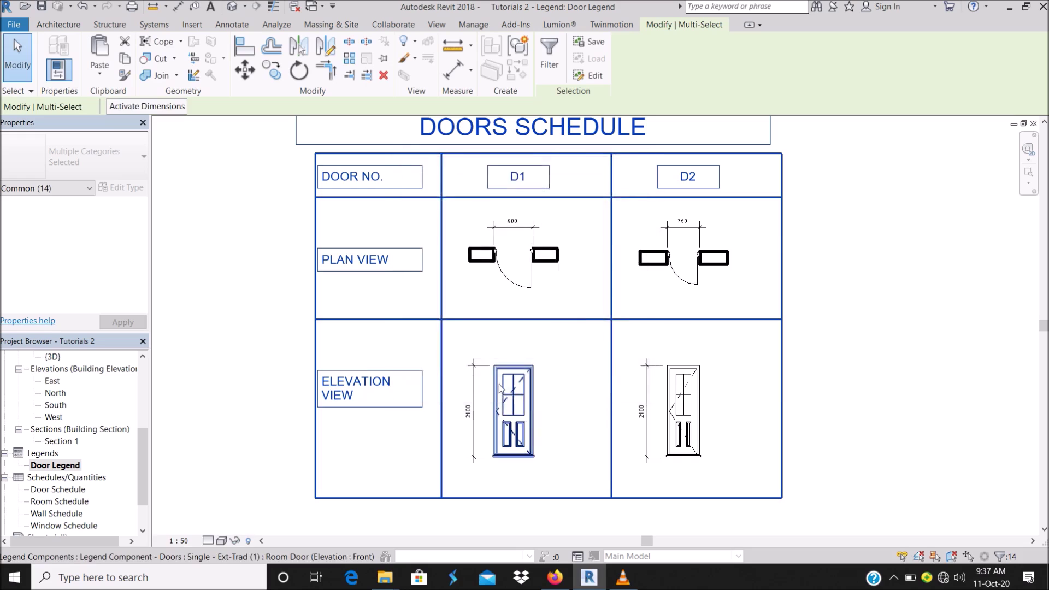
scroll(549, 373, "down", 3)
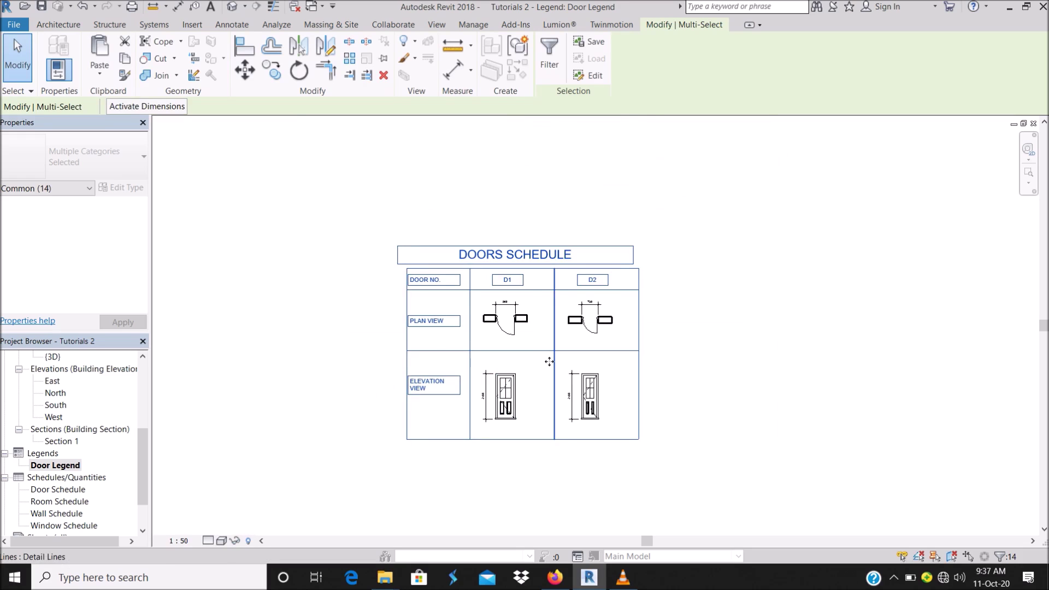
key("Escape")
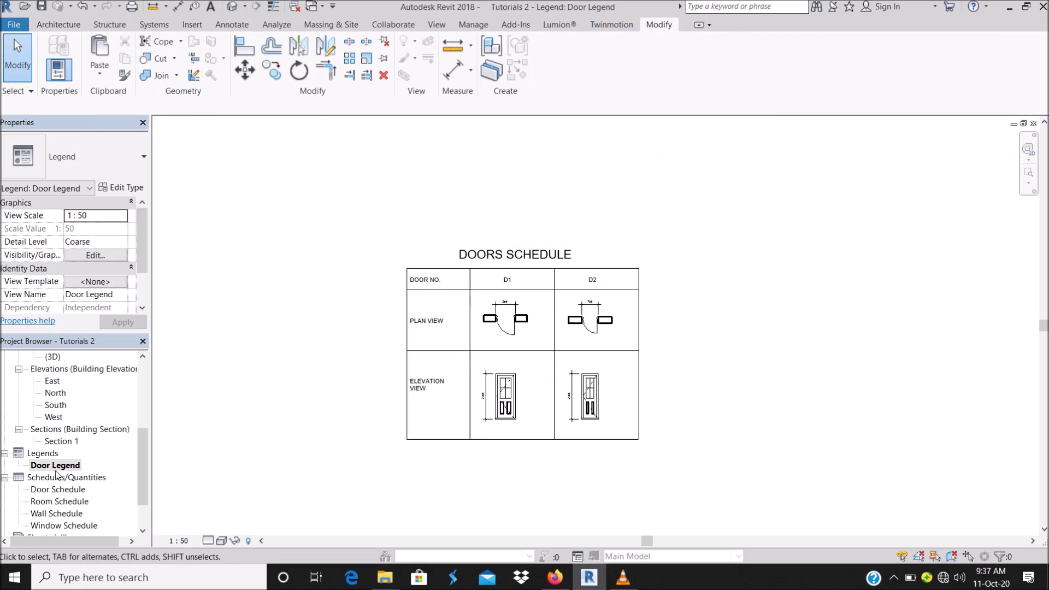
Create a new legend view named Window Legend at 1 : 50 scale
left_click(32, 456)
right_click(37, 458)
left_click(71, 462)
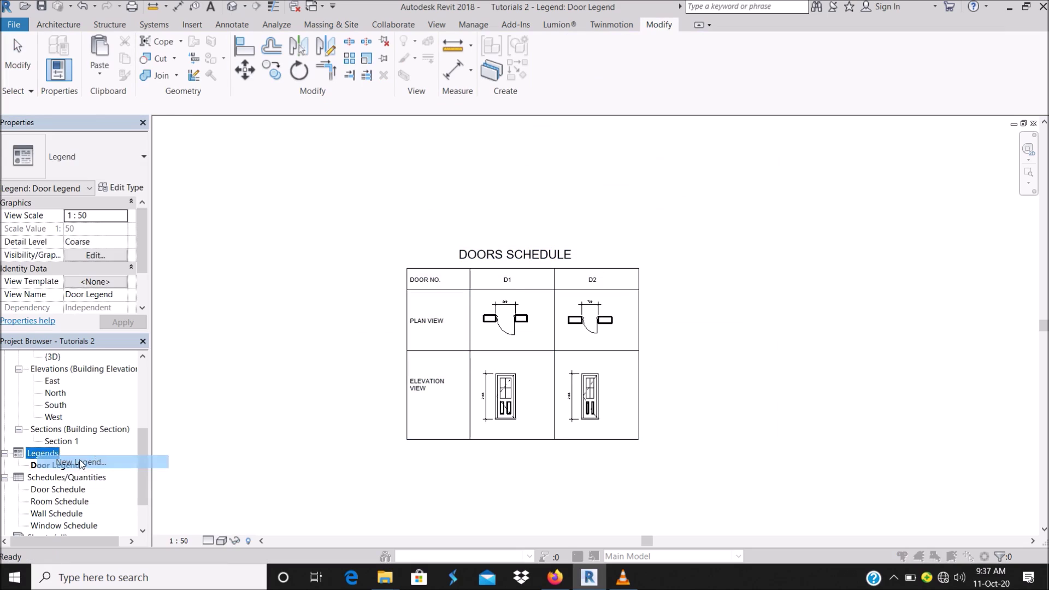
type("Window Legend")
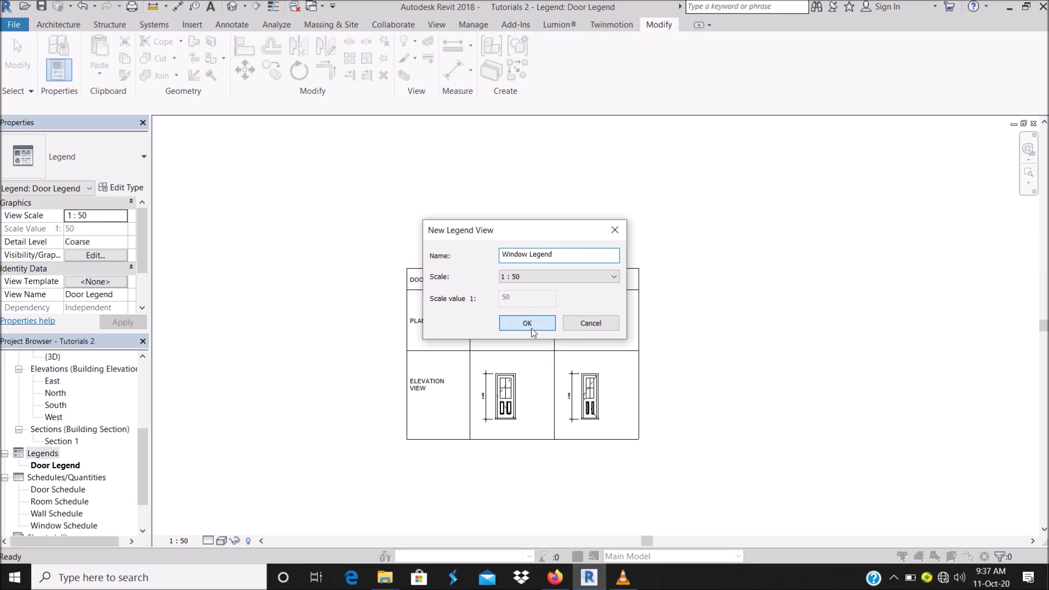
left_click(532, 328)
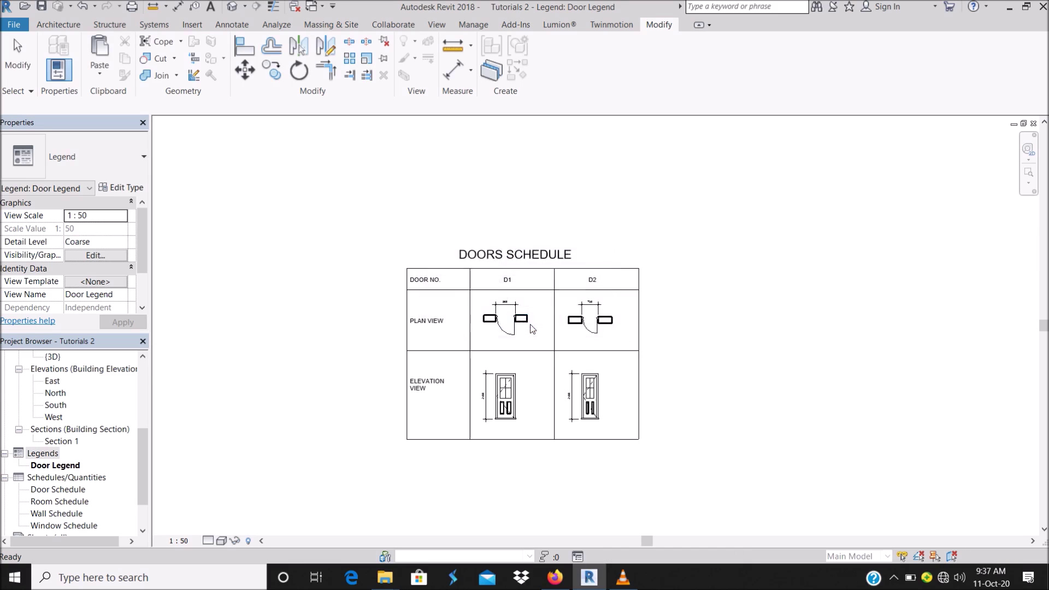
Paste the copied door table lines and text notes into the Window Legend and place them in the view
key("ctrl+v")
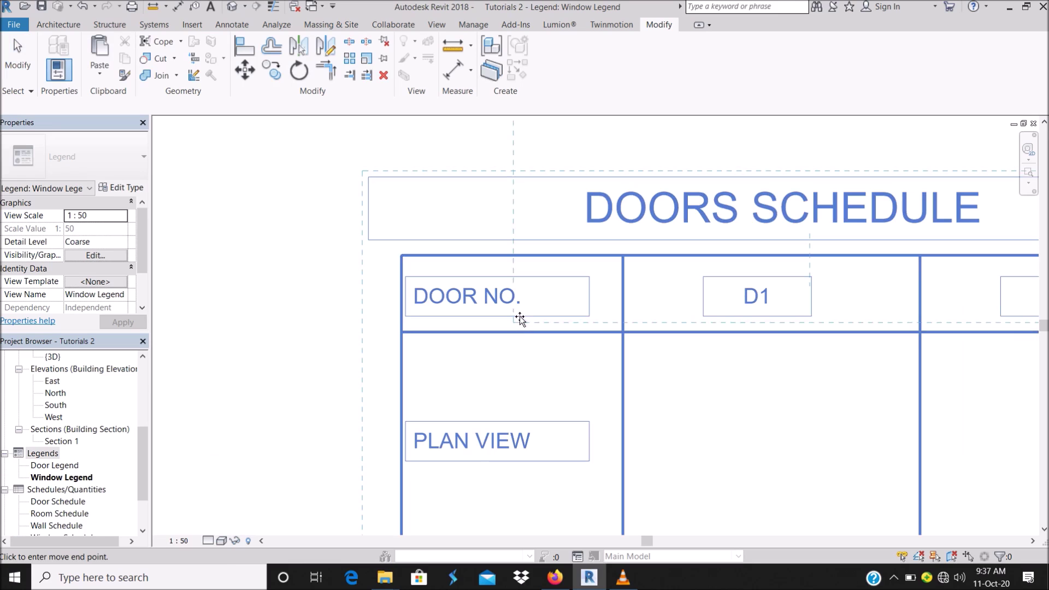
scroll(412, 469, "down", 2)
left_click(437, 355)
scroll(438, 355, "down", 3)
scroll(438, 356, "up", 3)
left_click(438, 355)
Change the pasted table's title to WINDOWS SCHEDULE
double_click(465, 379)
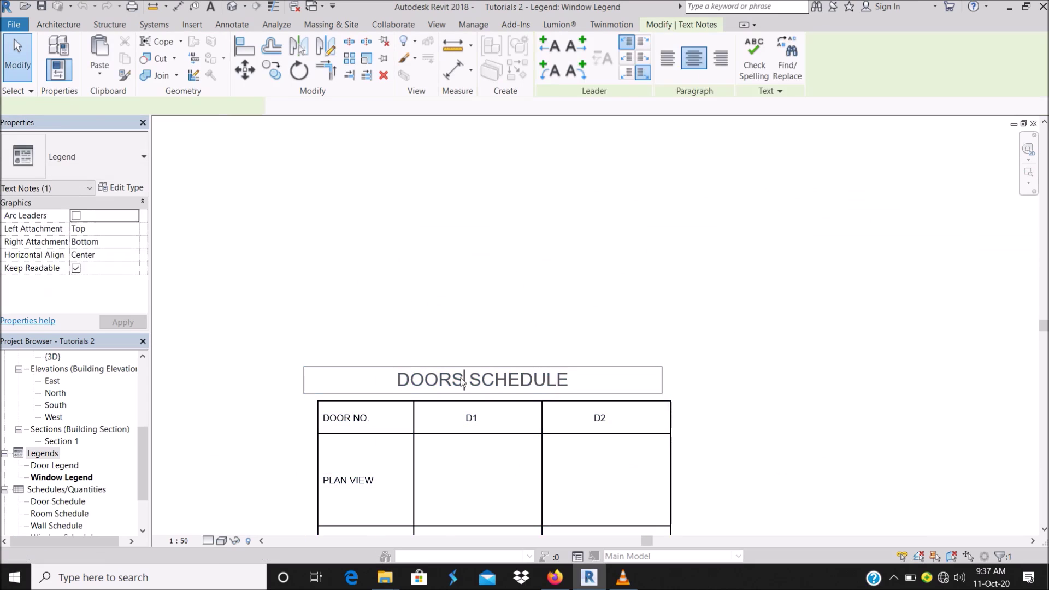
left_click_drag(466, 379, 411, 379)
type("WINDOWS")
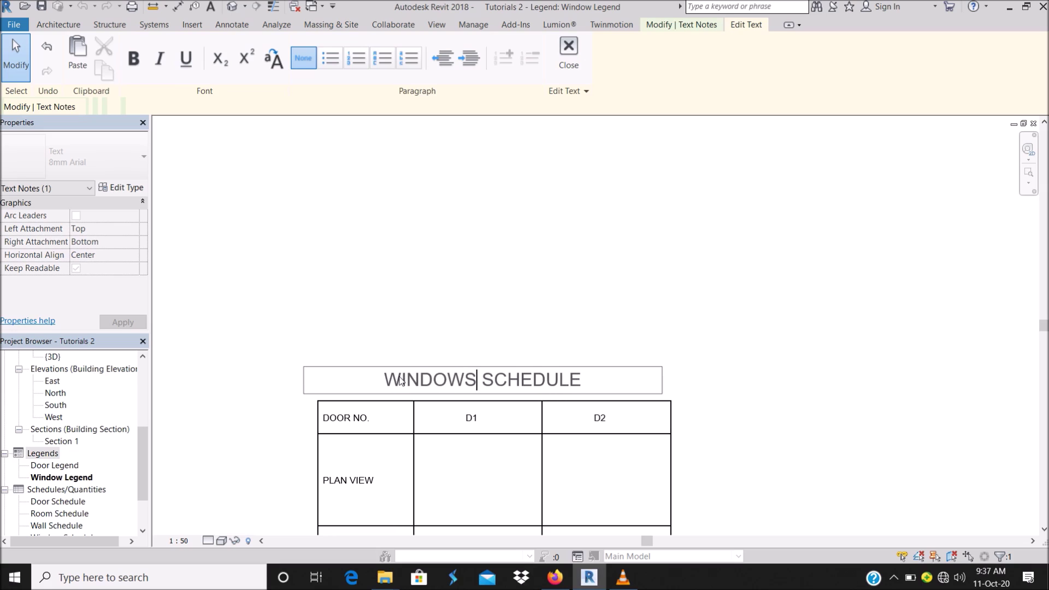
left_click(493, 227)
scroll(493, 226, "down", 2)
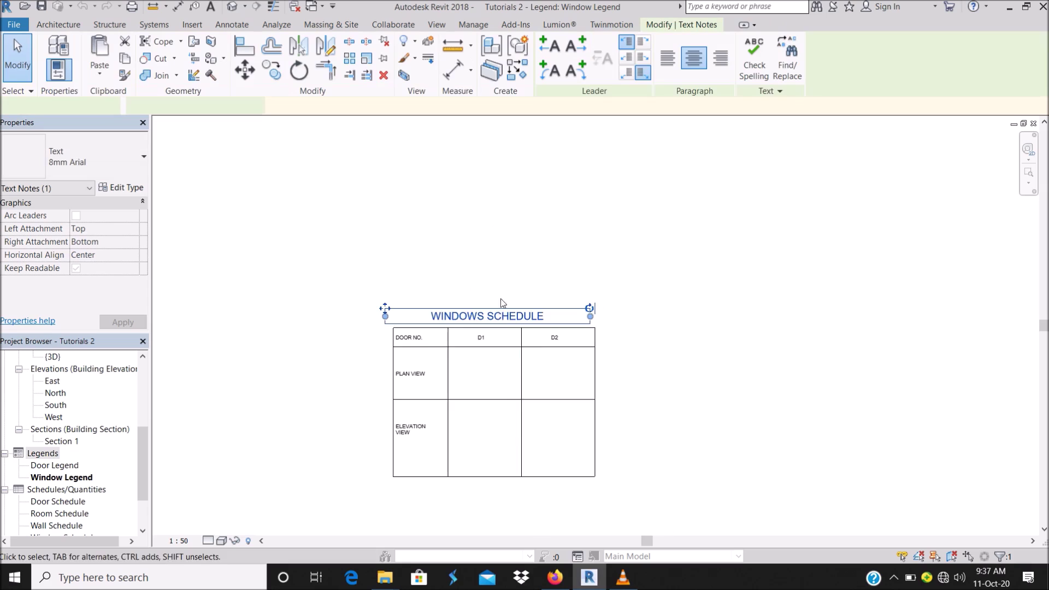
Delete the D2 label from the table's header row and change the D1 label to W1
scroll(513, 372, "up", 3)
scroll(513, 372, "up", 2)
left_click(705, 290)
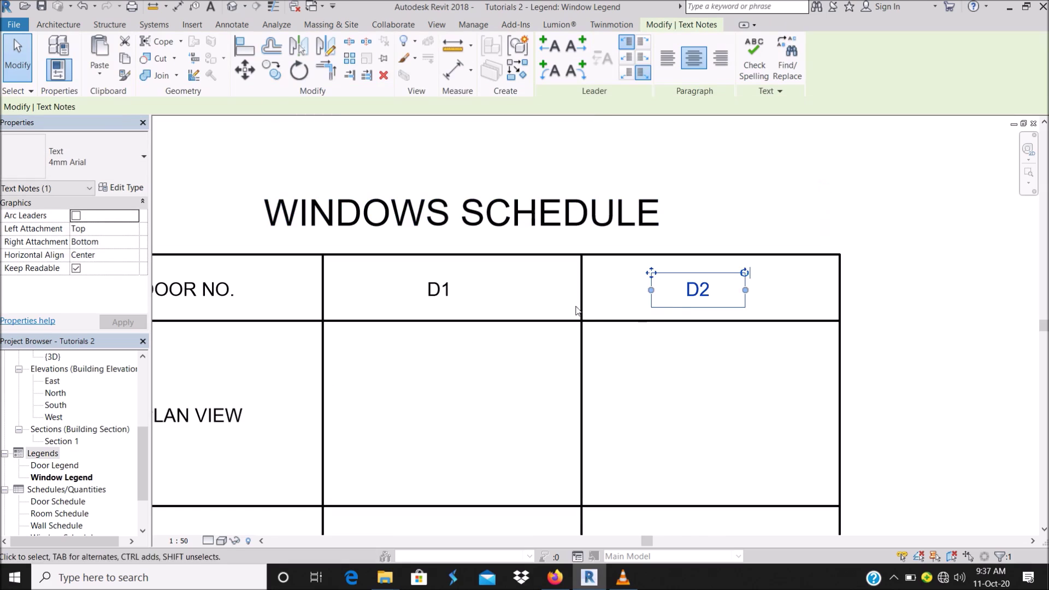
key("Delete")
double_click(430, 290)
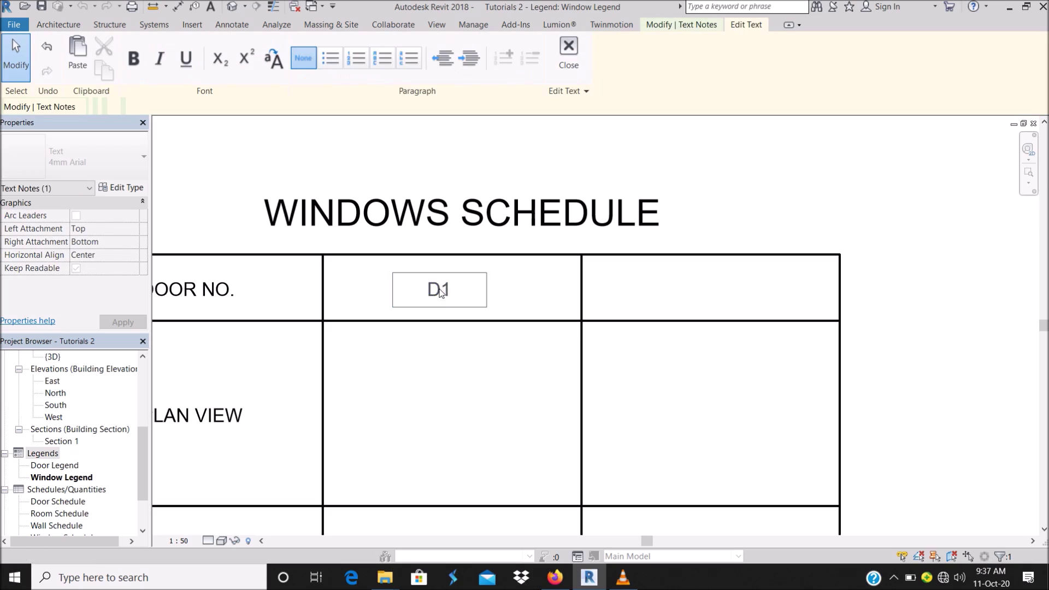
type("W")
left_click(742, 188)
scroll(548, 287, "down", 2)
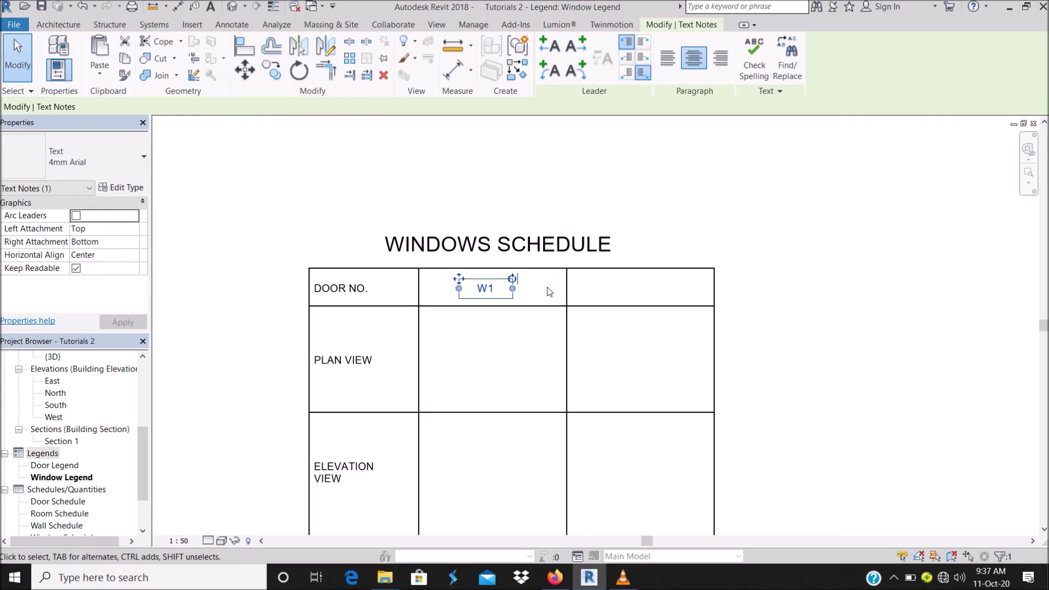
key("Escape")
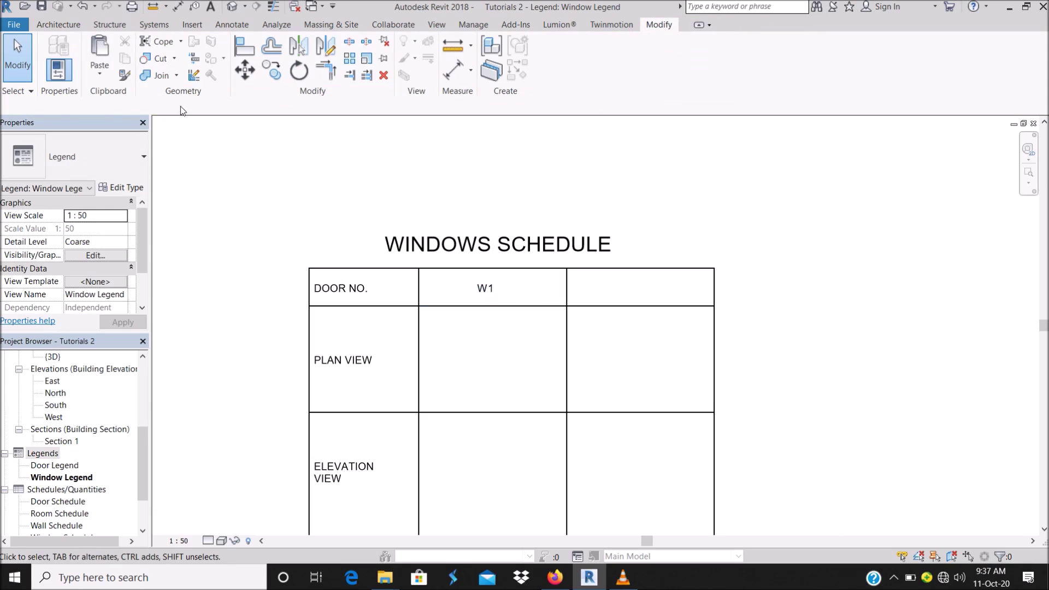
Open the 1. NGL floor plan and check the window types at Bedroom 1, the entrance, toilet, kitchen and store
left_click(230, 25)
left_click(346, 79)
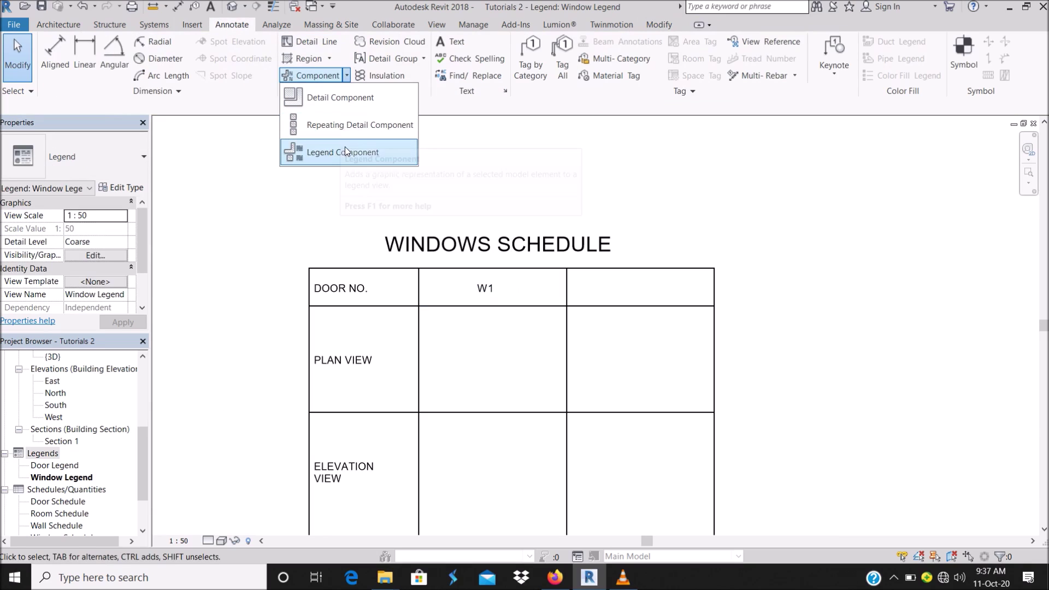
scroll(109, 404, "up", 5)
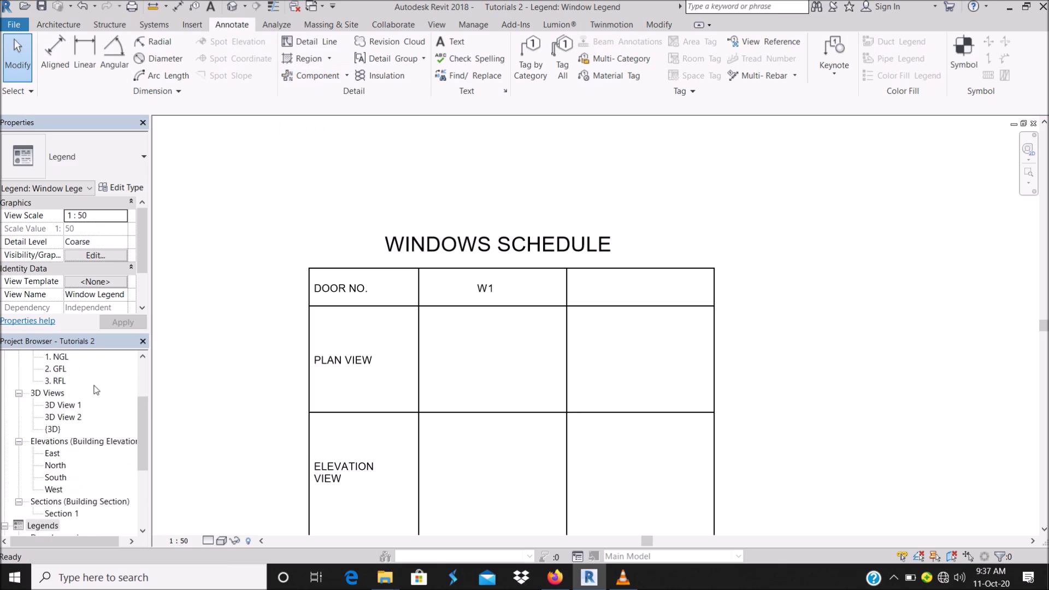
double_click(58, 382)
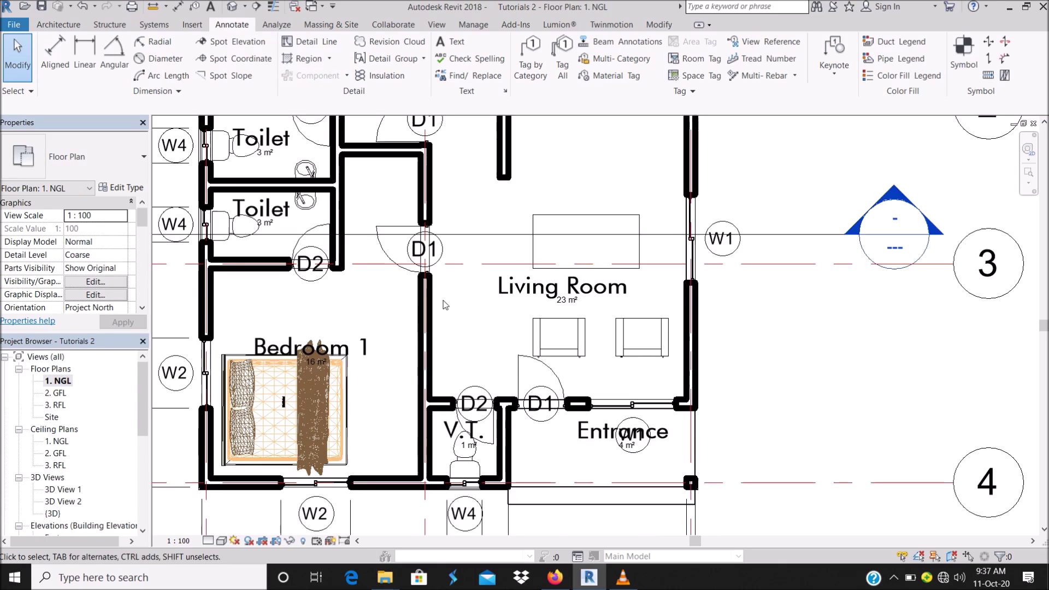
left_click(356, 427)
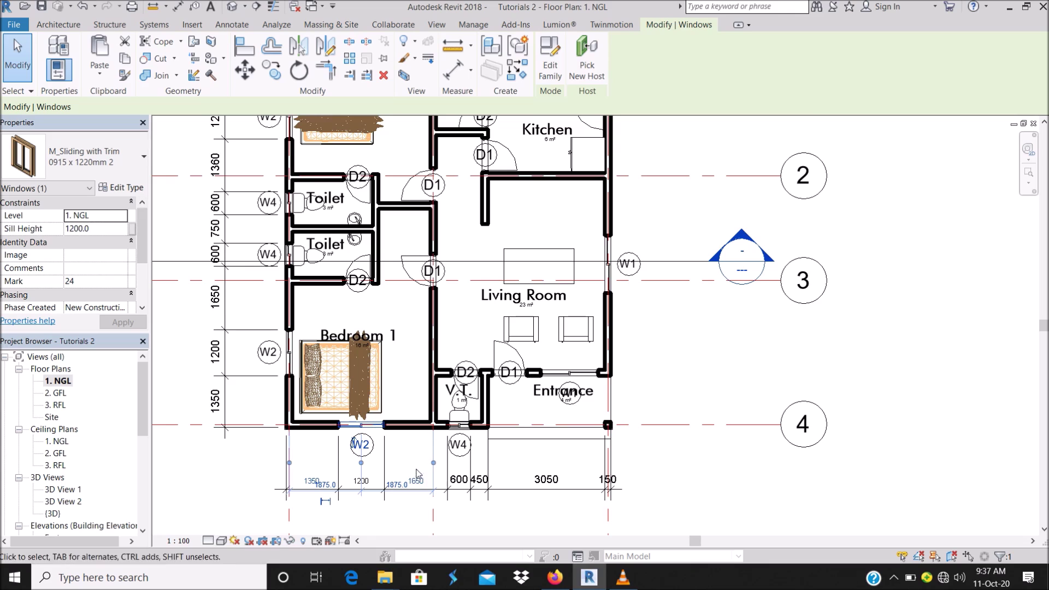
left_click(564, 374)
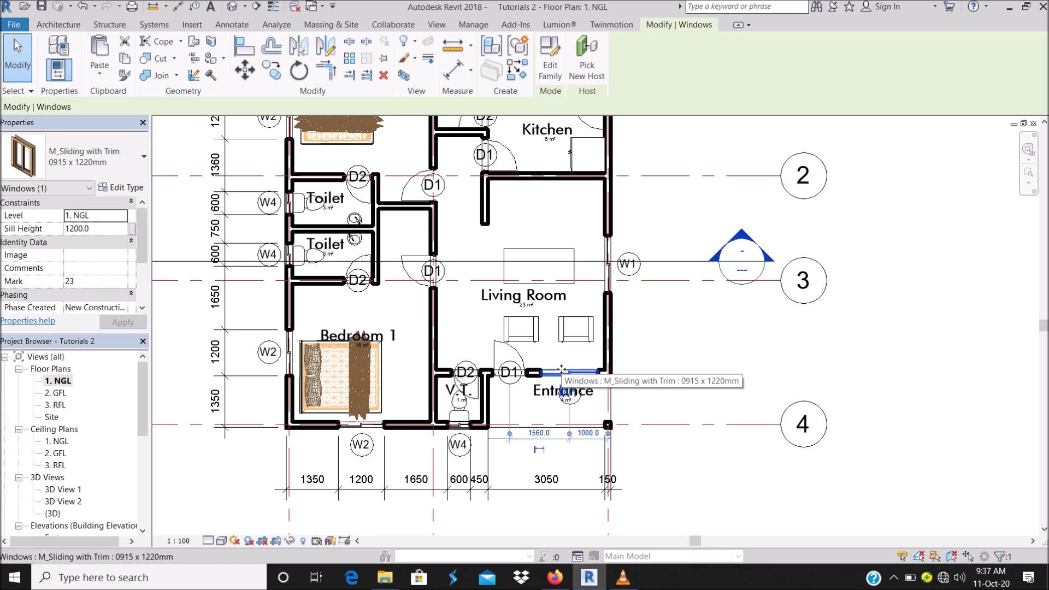
left_click(290, 260)
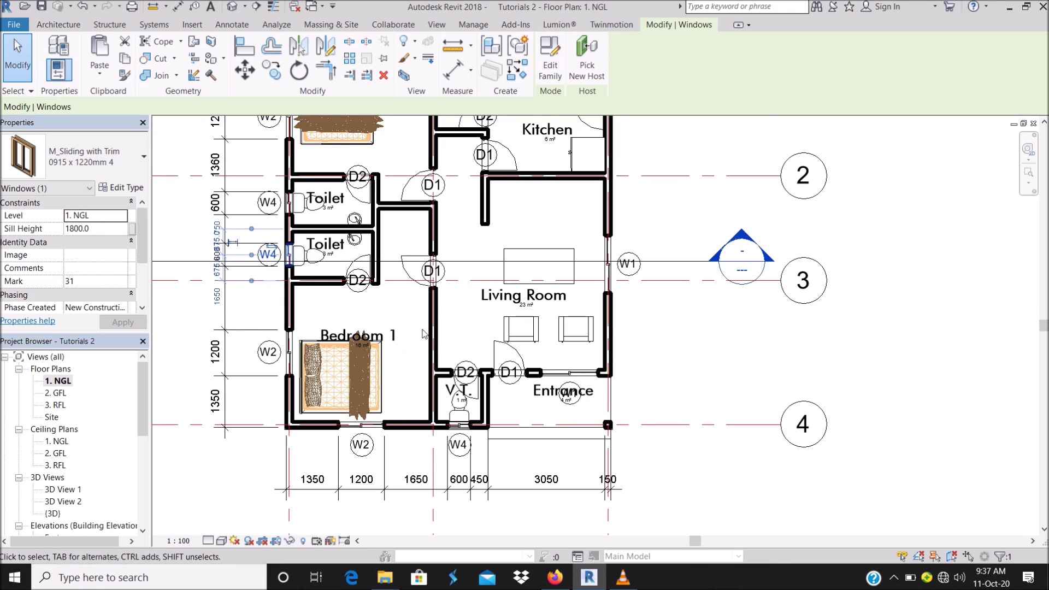
scroll(426, 432, "down", 3)
scroll(508, 191, "up", 4)
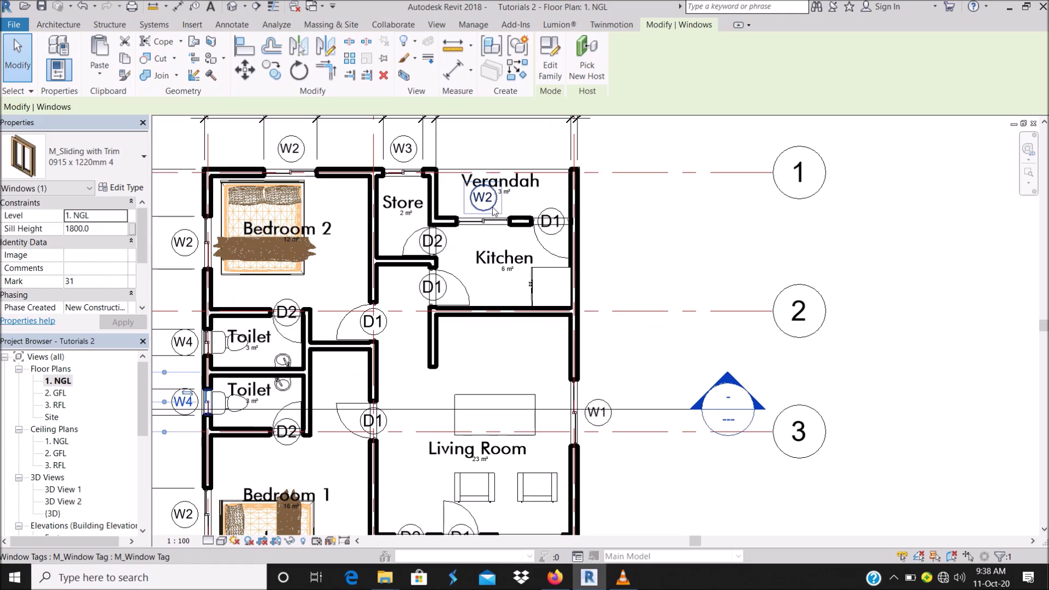
left_click(477, 229)
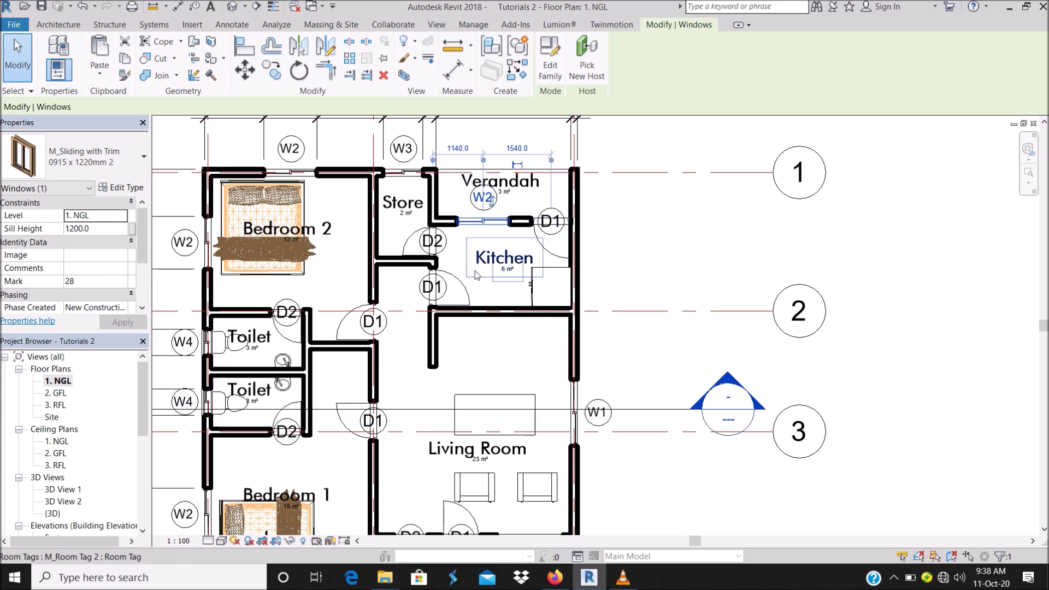
left_click(418, 179)
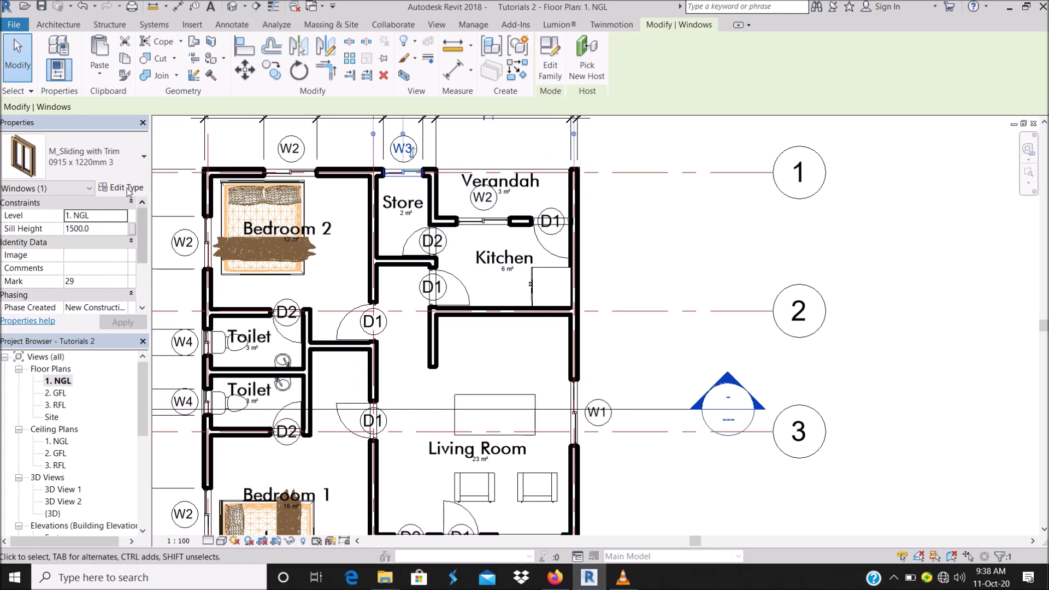
key("Escape")
scroll(467, 296, "down", 1)
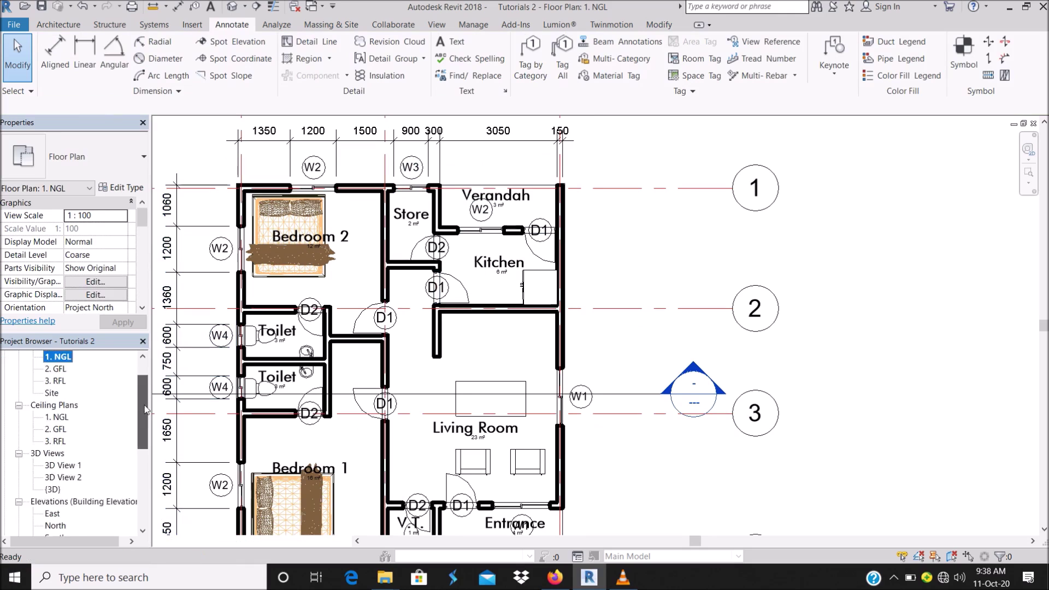
Reopen the Window Legend and start a legend component using the window type M_Sliding with Trim : 0915 x 1220mm
left_click_drag(142, 394, 139, 474)
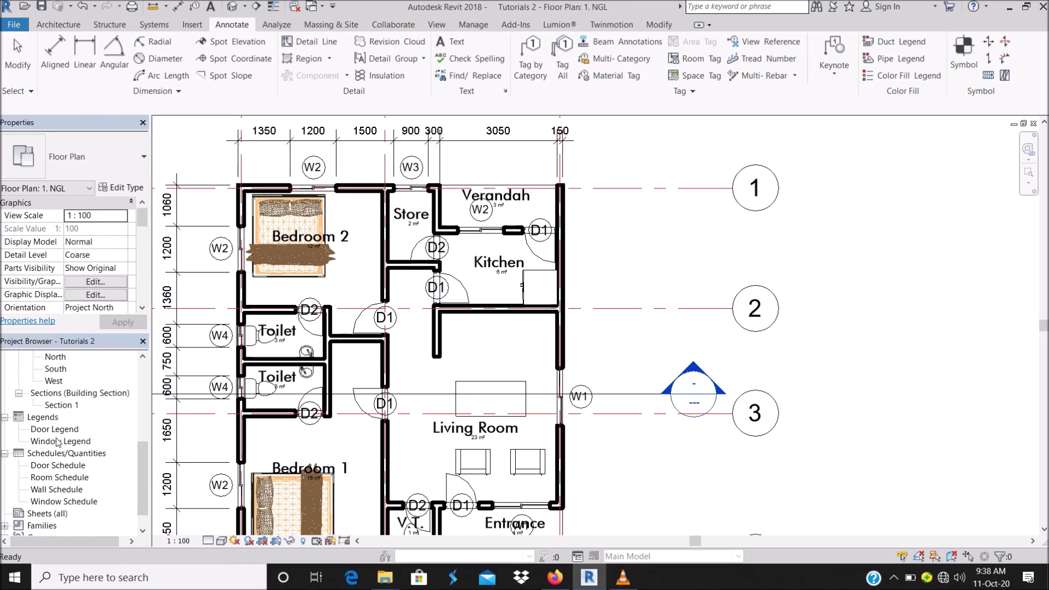
double_click(58, 442)
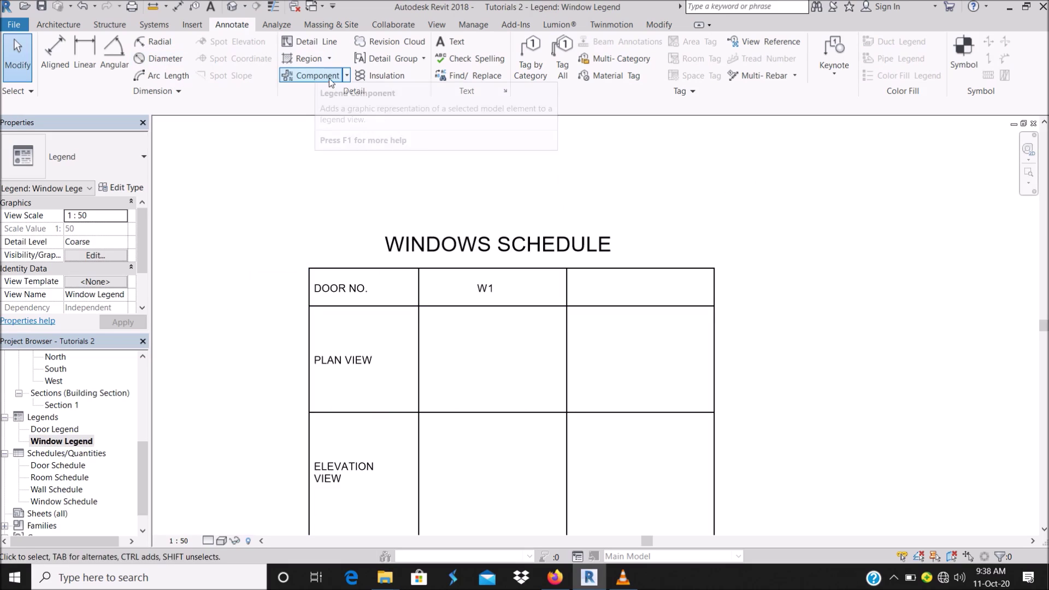
left_click(347, 76)
left_click(339, 158)
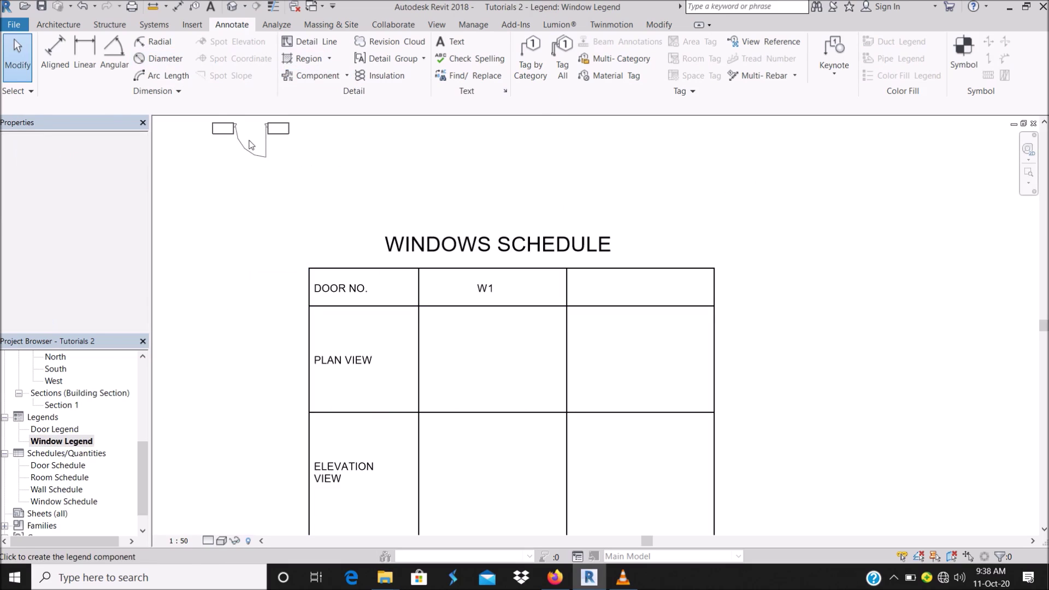
left_click(205, 108)
scroll(210, 298, "down", 15)
scroll(209, 298, "down", 20)
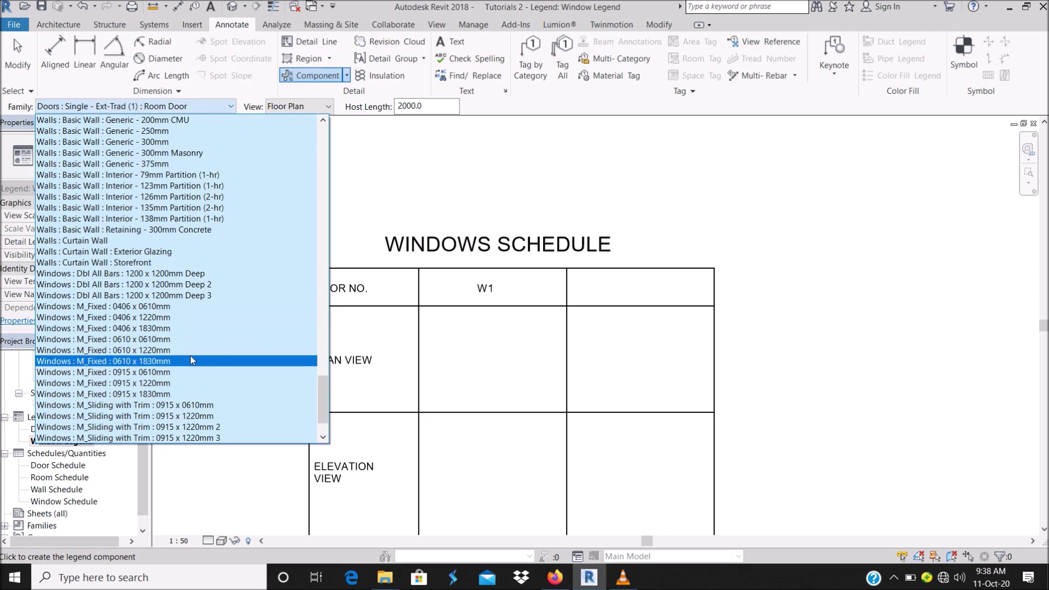
scroll(190, 356, "down", 1)
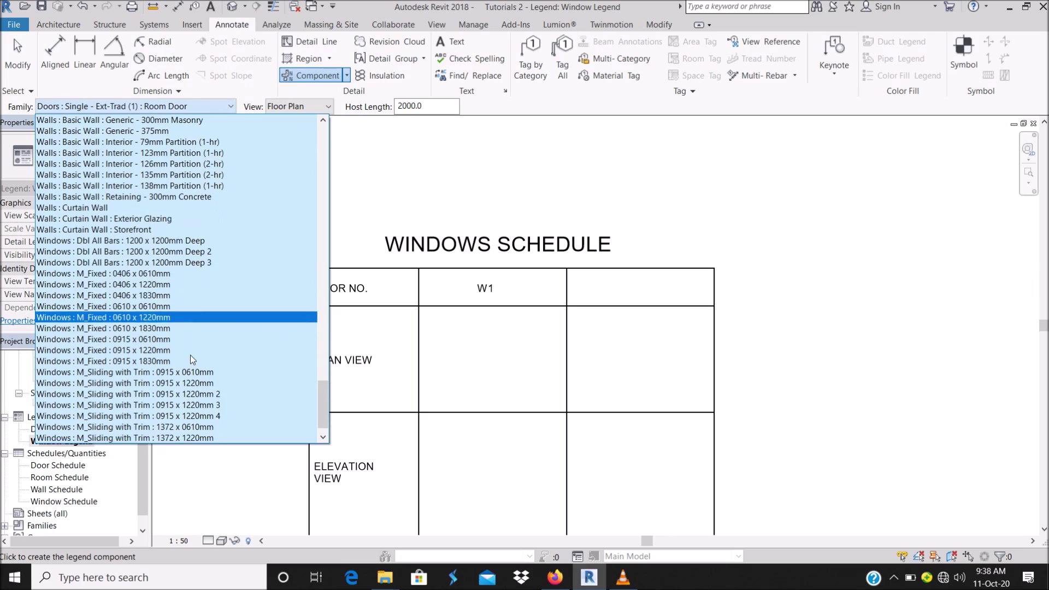
left_click(180, 384)
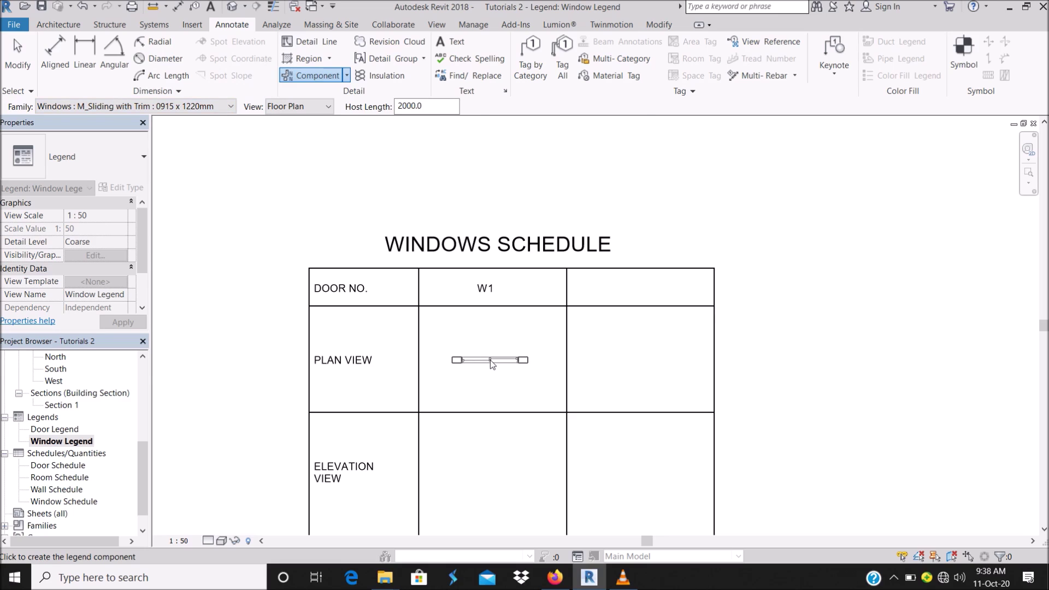
Set the host length to 2400 and place the window's floor plan component in the W1 plan view cell
scroll(491, 366, "up", 3)
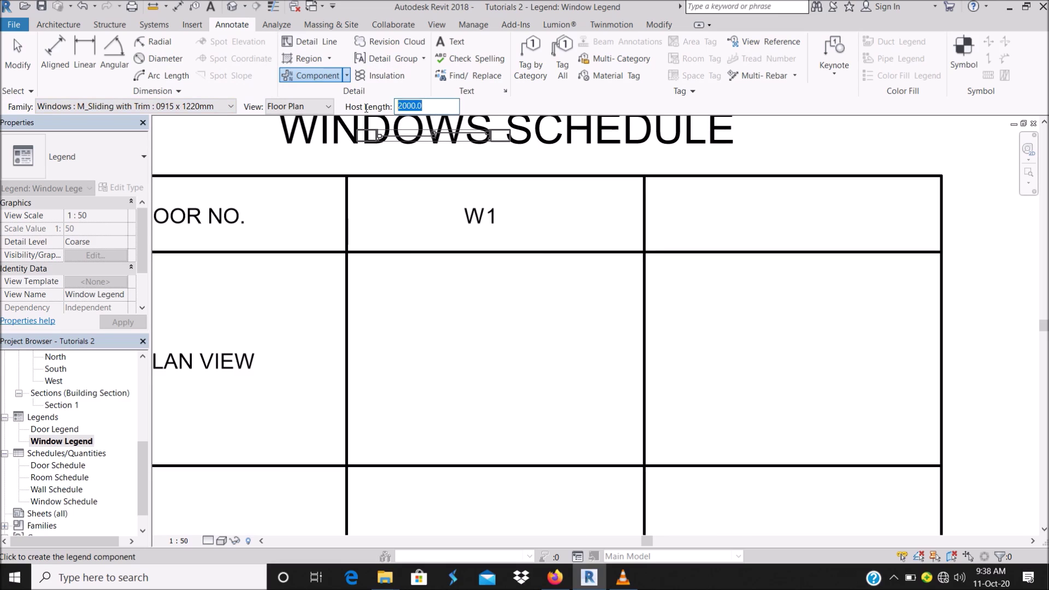
type("2400")
key("Return")
left_click(480, 360)
key("Escape")
key("Escape")
scroll(491, 283, "down", 4)
scroll(496, 318, "up", 2)
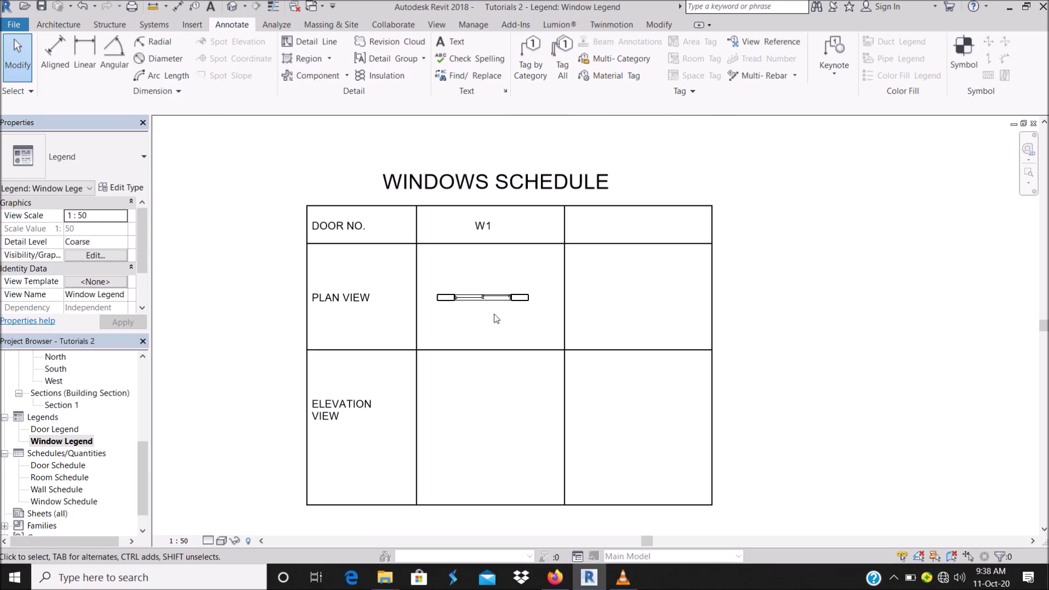
left_click(498, 298)
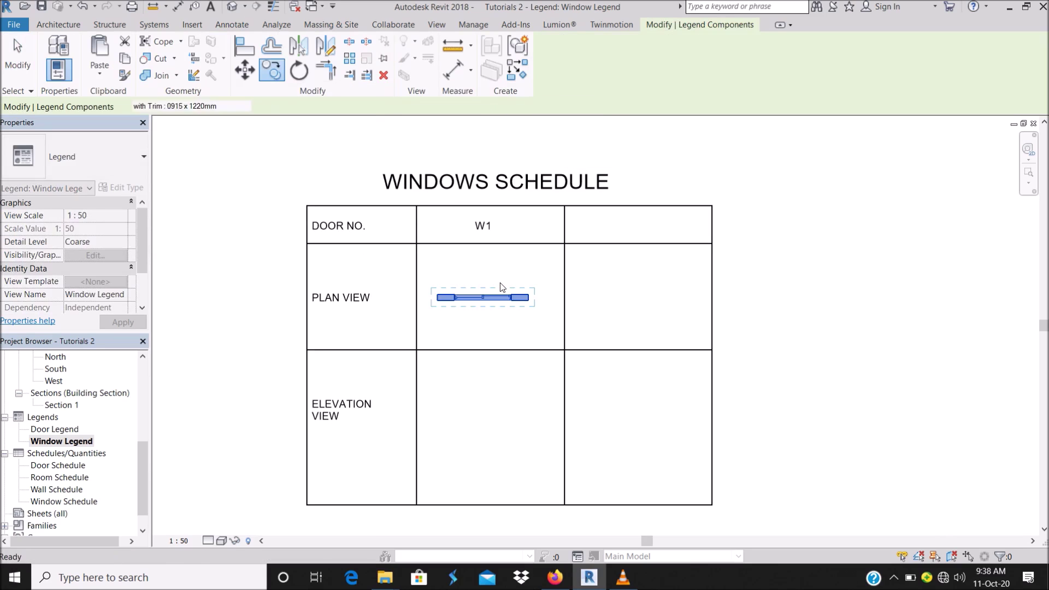
left_click(501, 284)
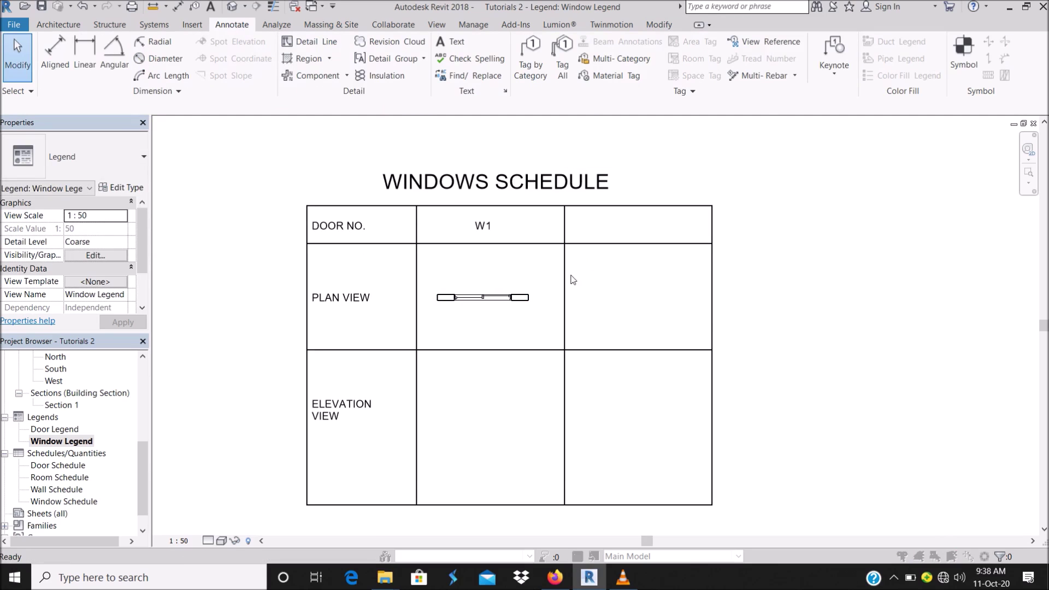
Override the Walls cut line weight to 7 in the Window Legend's visibility/graphic settings and apply it
key("v")
key("v")
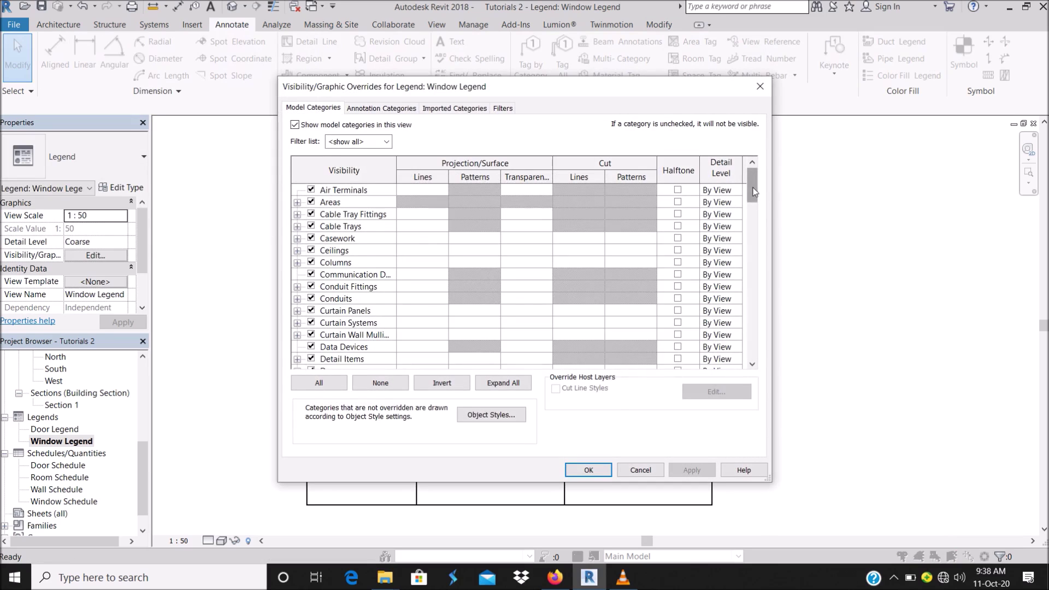
left_click_drag(754, 191, 736, 360)
left_click(583, 338)
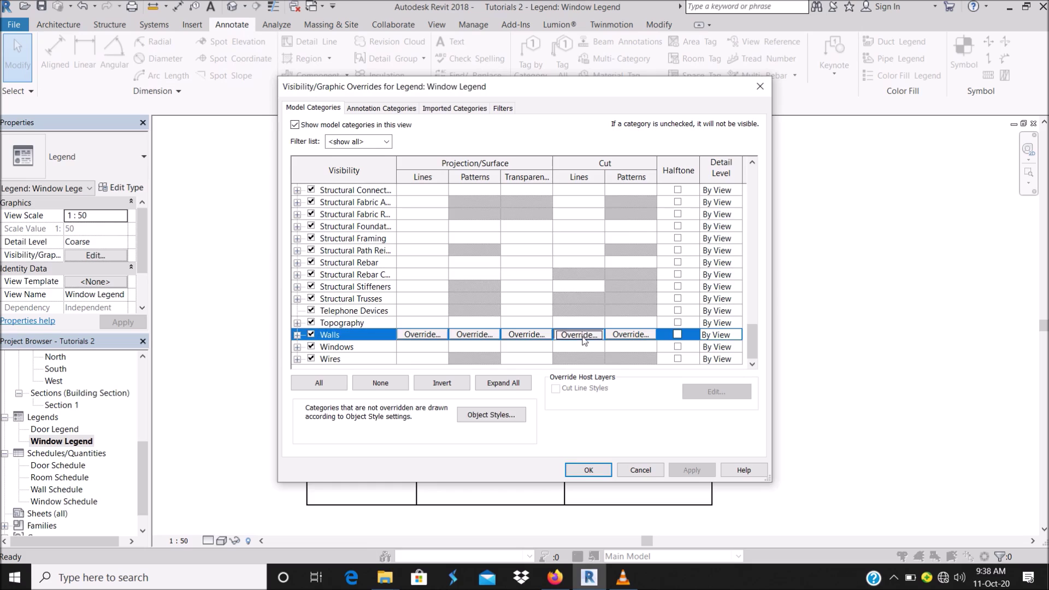
left_click(581, 334)
left_click(538, 262)
left_click(512, 332)
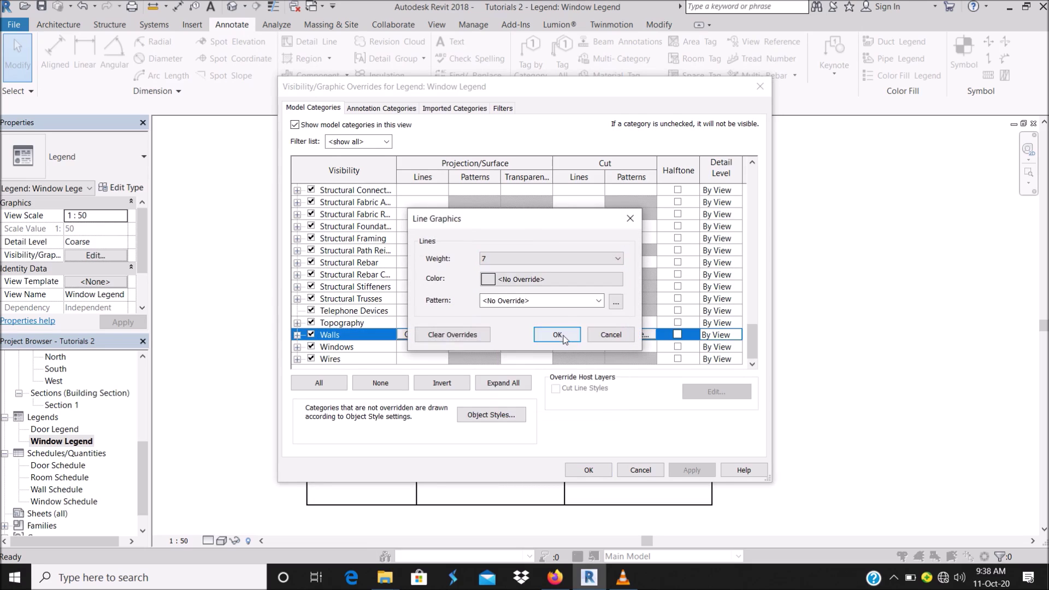
left_click(558, 335)
left_click(691, 469)
left_click(589, 470)
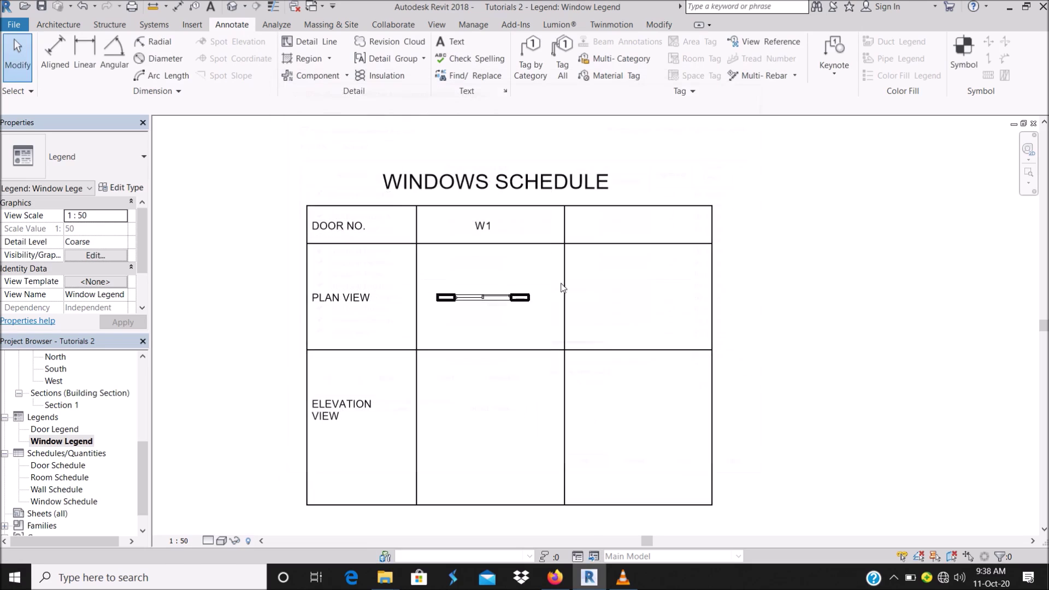
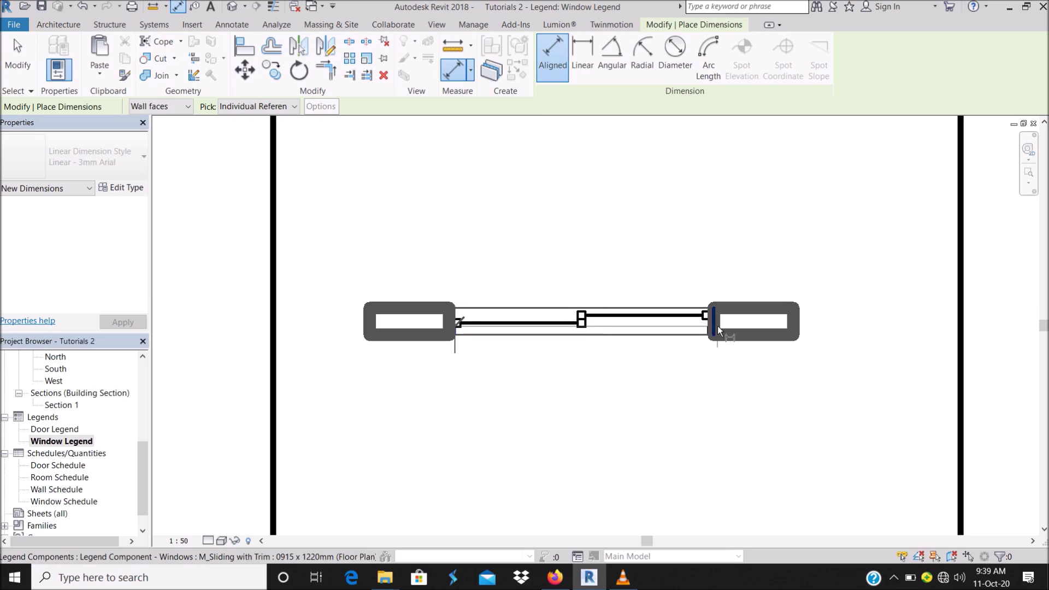
key("Escape")
key("Escape")
key("d")
key("i")
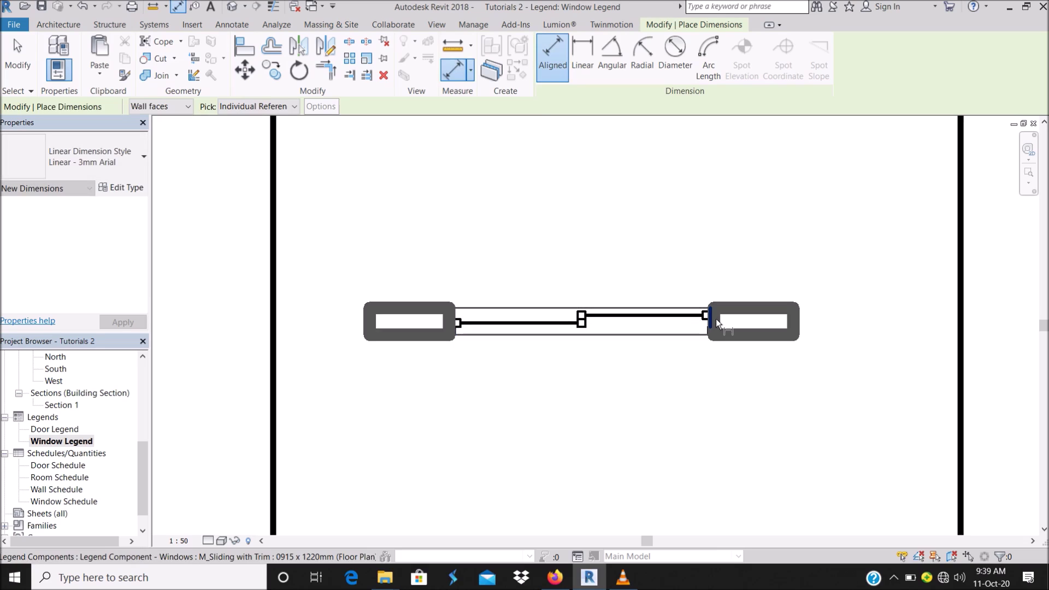
left_click(717, 319)
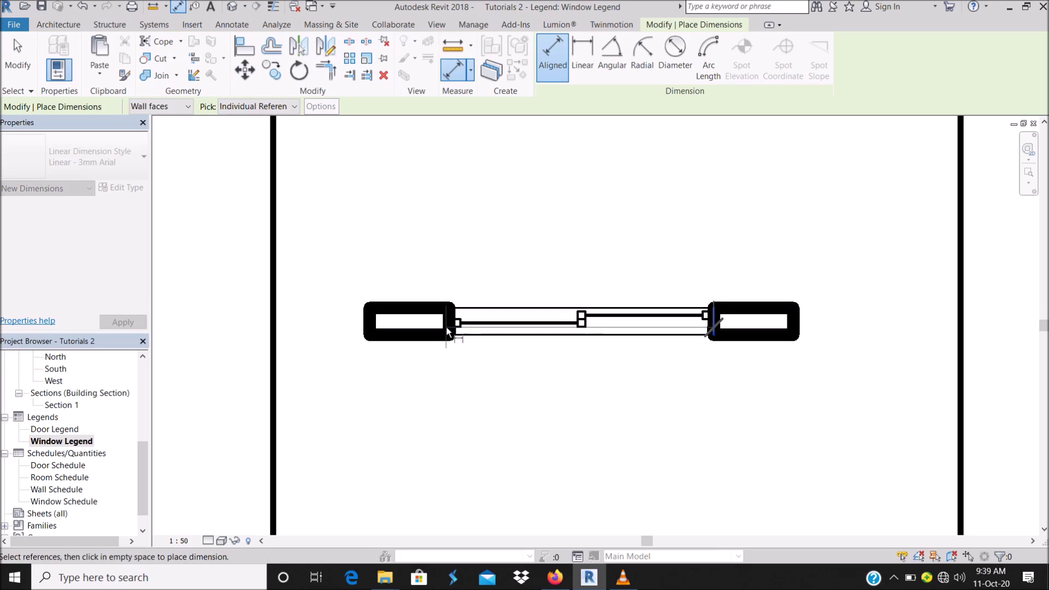
scroll(449, 325, "up", 3)
left_click(455, 313)
scroll(457, 316, "down", 3)
scroll(462, 315, "up", 1)
scroll(463, 316, "down", 2)
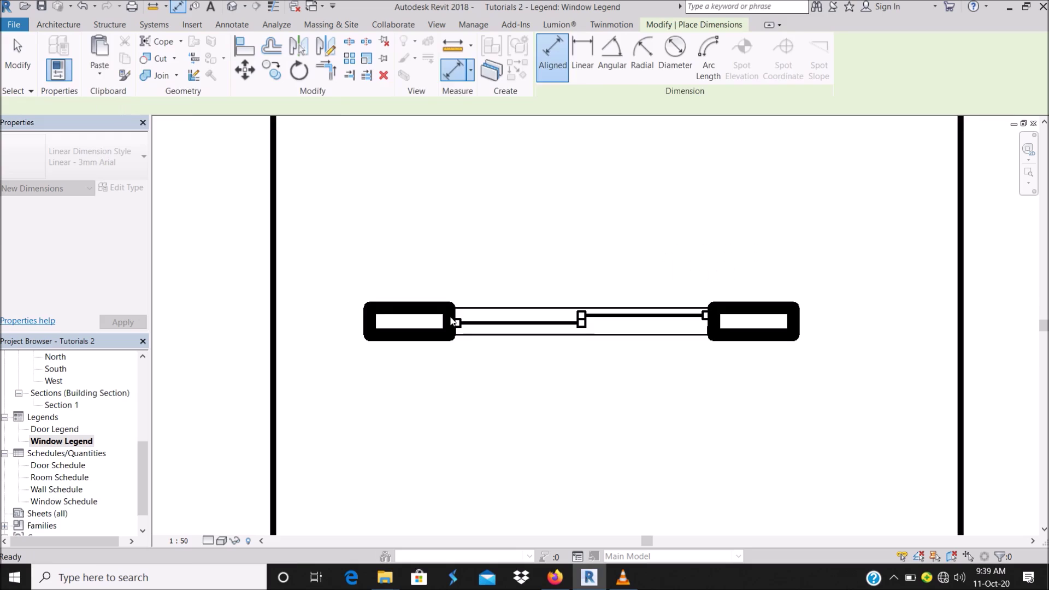
key("Escape")
key("Escape")
scroll(451, 316, "up", 5)
left_click(55, 50)
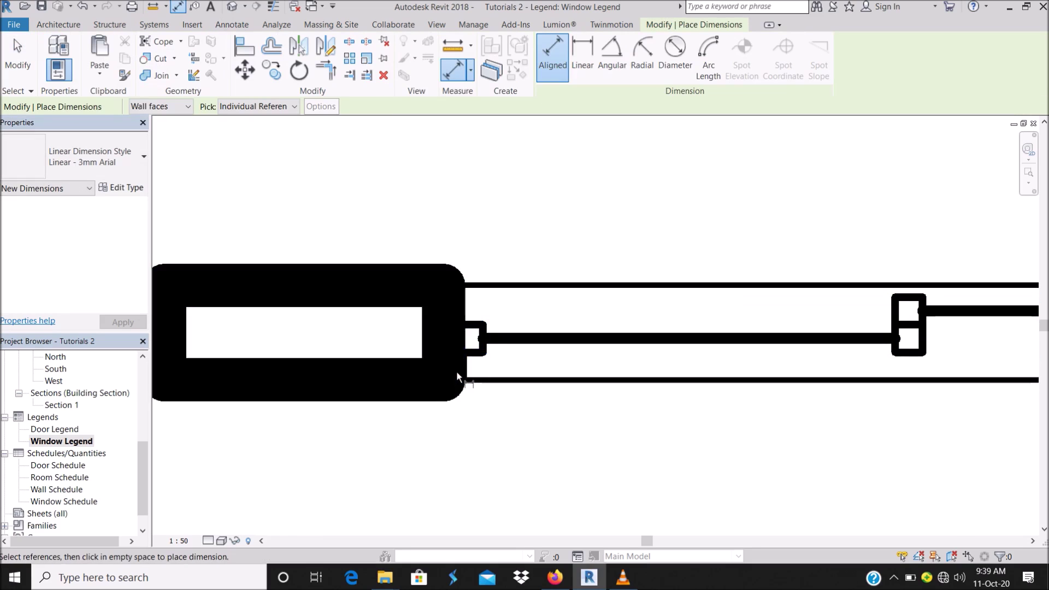
left_click(455, 334)
scroll(455, 335, "down", 2)
scroll(869, 320, "down", 1)
scroll(887, 324, "up", 2)
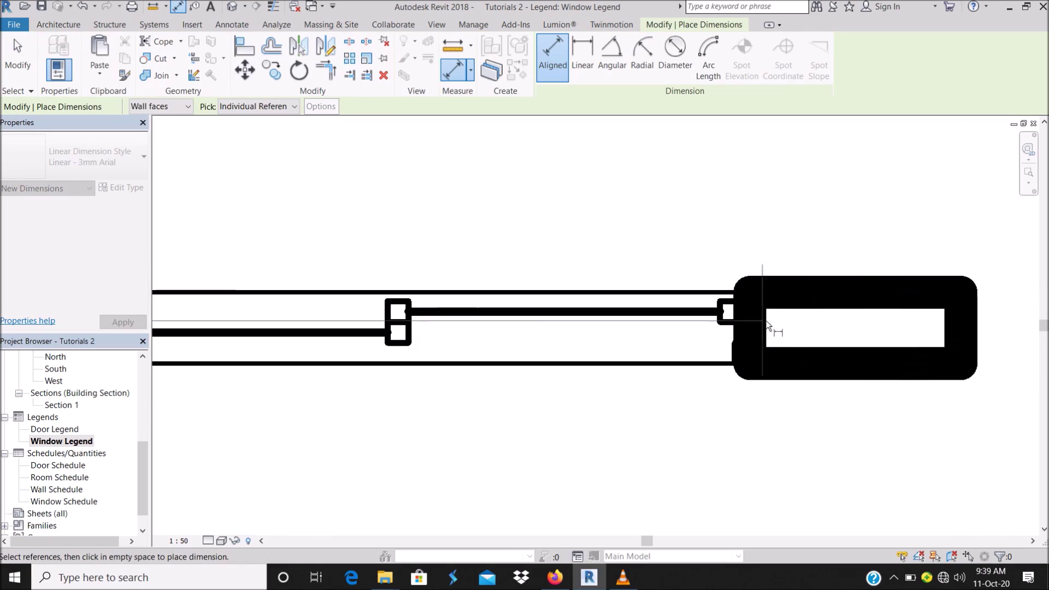
scroll(752, 324, "down", 3)
scroll(752, 323, "up", 4)
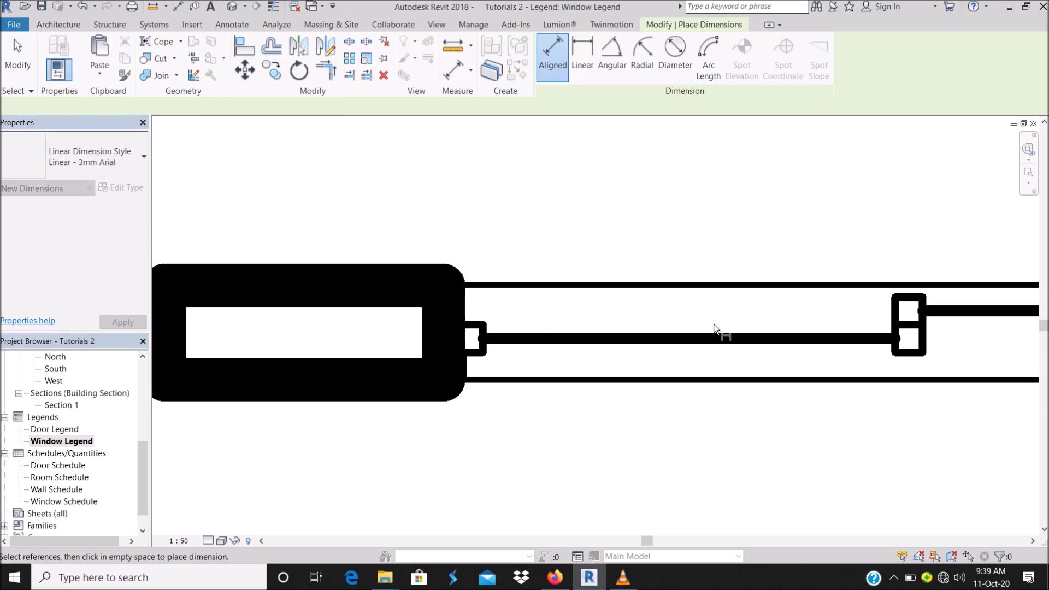
key("Escape")
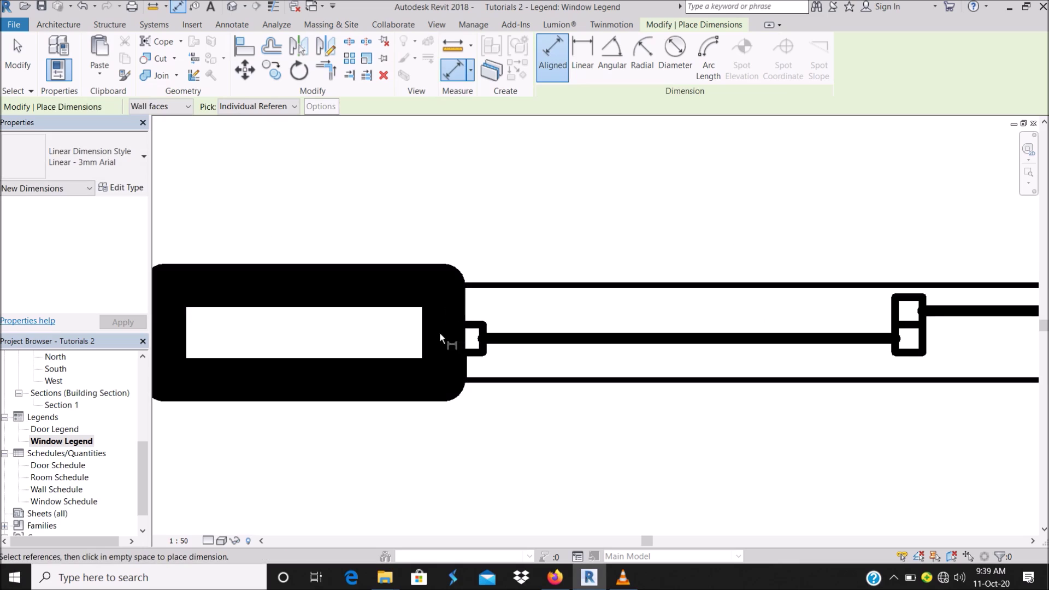
Add an aligned dimension across the window opening in the W1 plan view, placed above the component
left_click(454, 298)
scroll(681, 303, "down", 3)
scroll(687, 284, "up", 1)
scroll(659, 283, "up", 2)
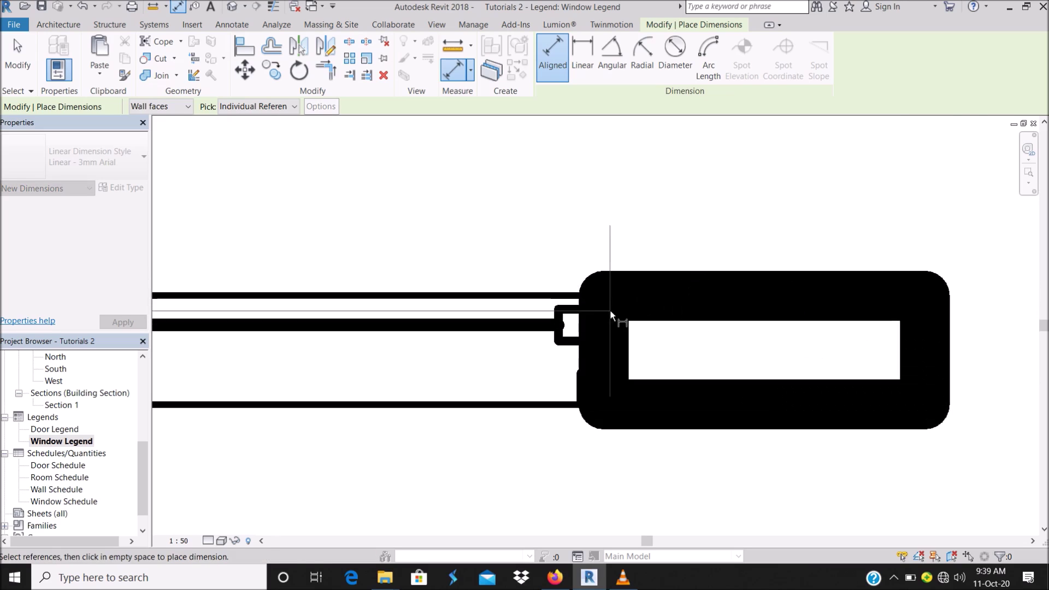
left_click(606, 302)
scroll(718, 276, "down", 3)
scroll(726, 276, "down", 3)
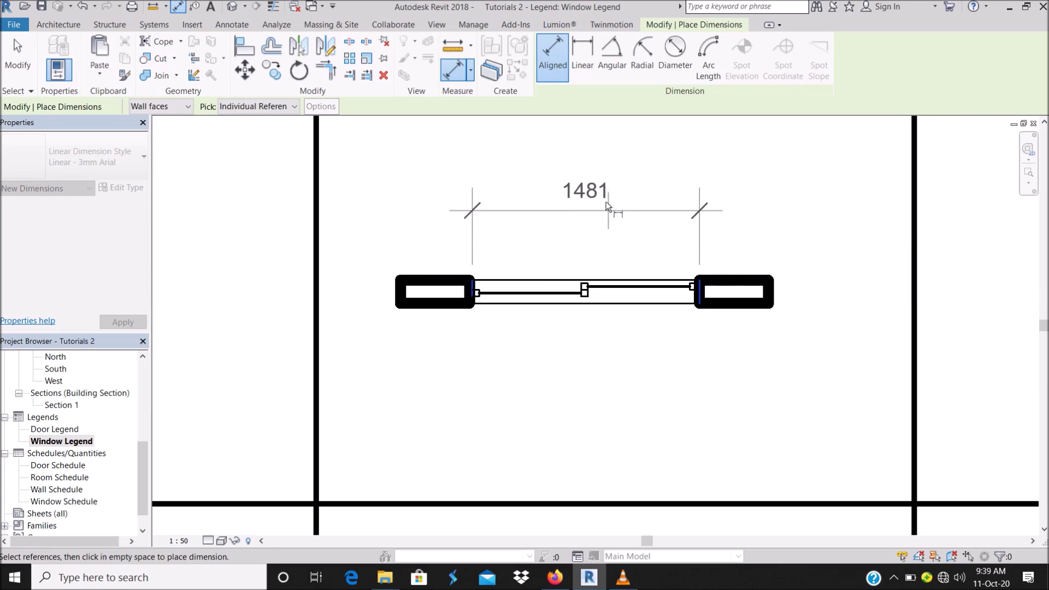
left_click(604, 193)
key("Escape")
key("Escape")
Try the type M_Sliding with Trim : 0915 x 0610mm on the W1 plan component, undo it and check the available types
left_click(571, 280)
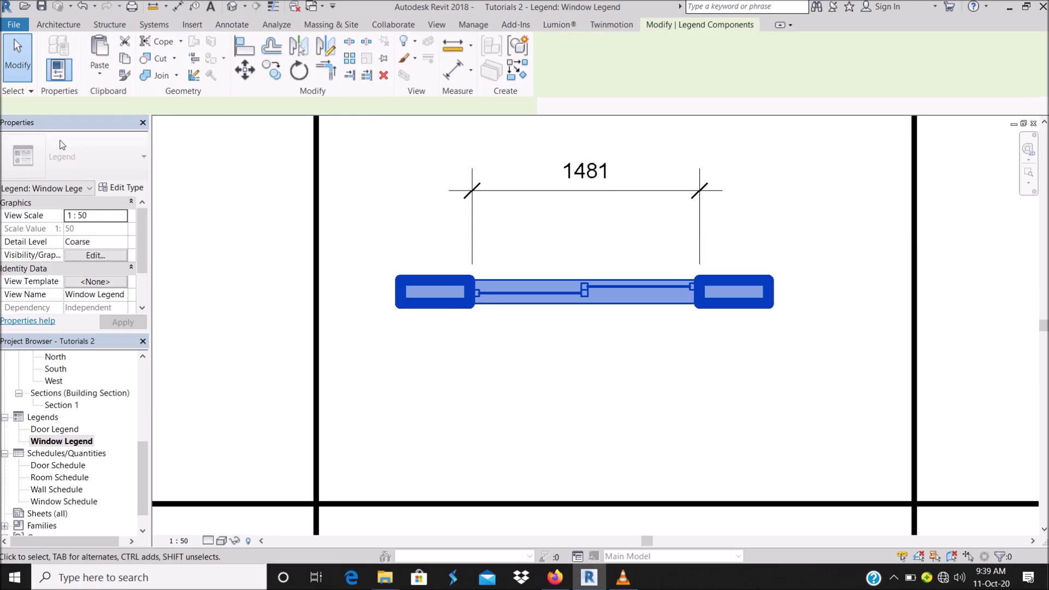
left_click(312, 109)
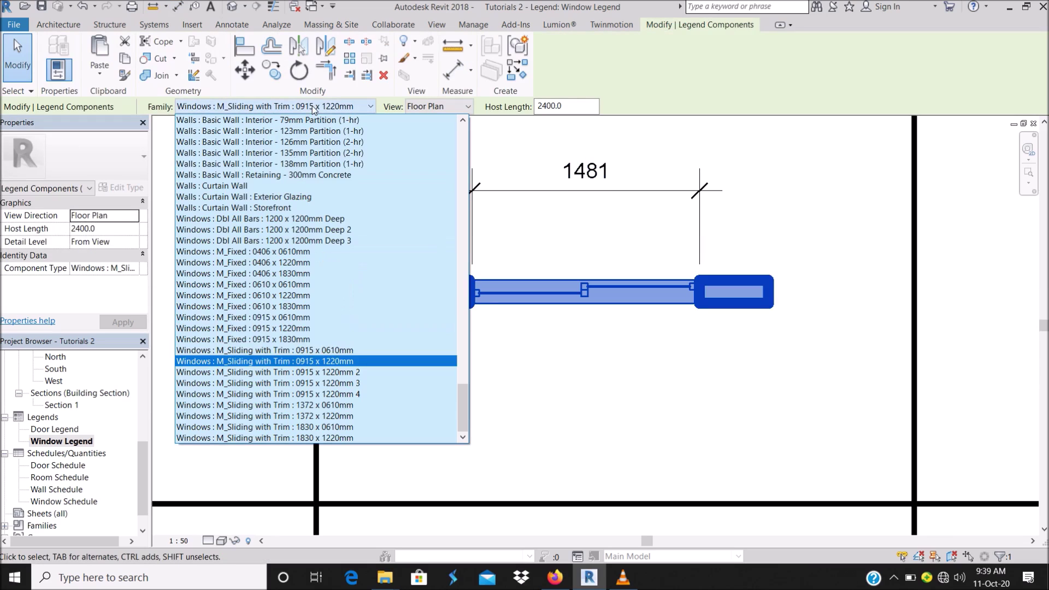
left_click(359, 350)
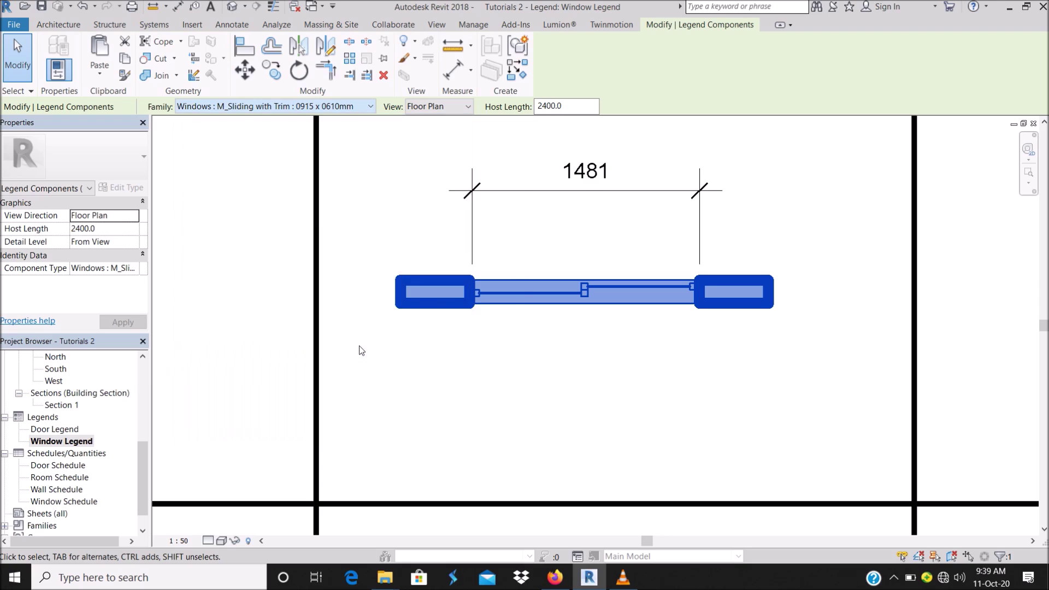
key("ctrl+z")
left_click(548, 286)
left_click(261, 107)
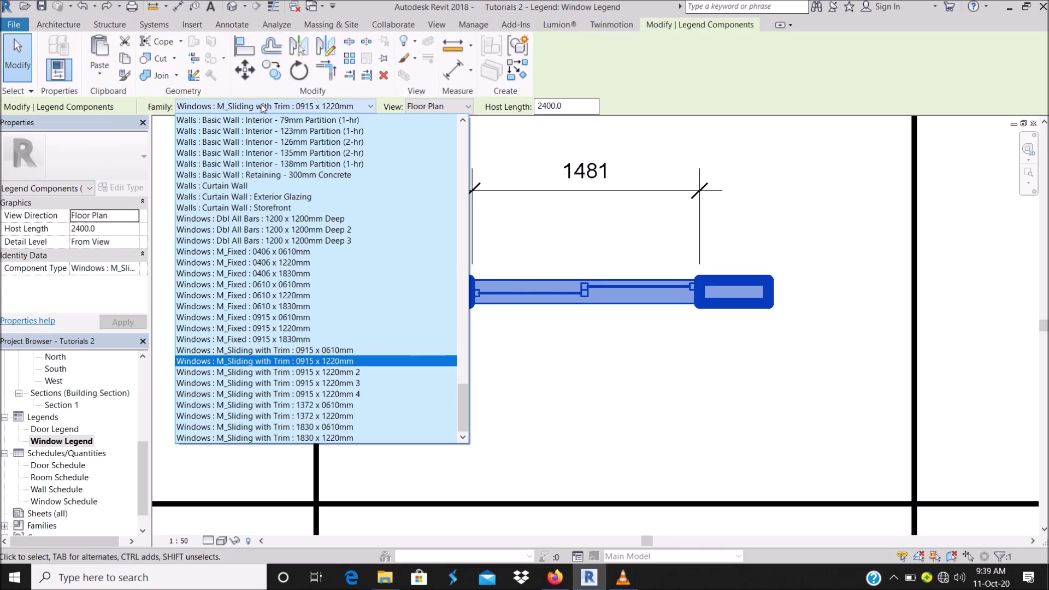
left_click(590, 230)
scroll(591, 229, "down", 3)
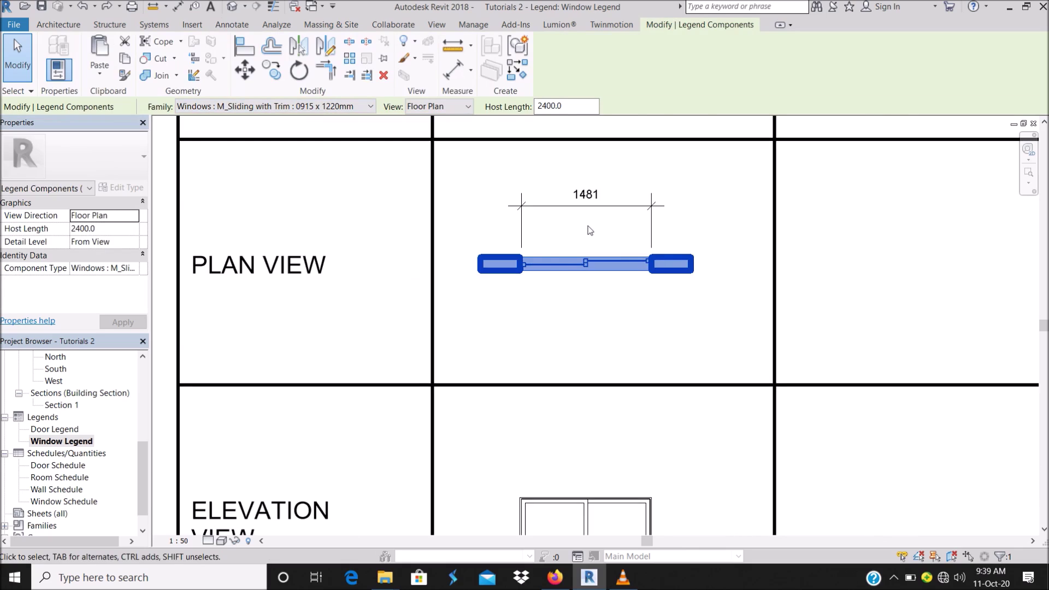
left_click(593, 224)
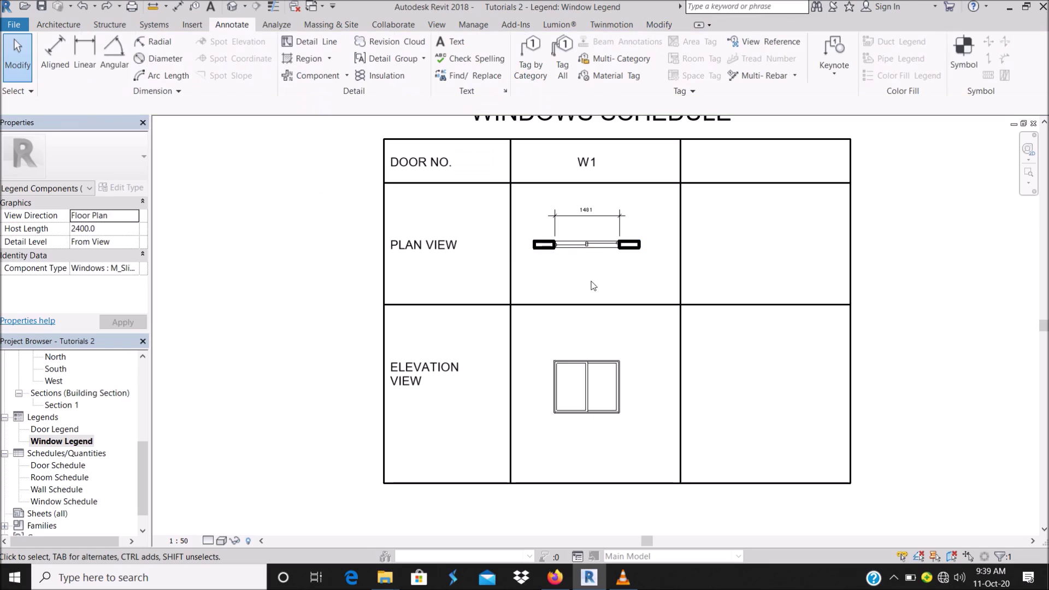
Add an aligned dimension for the window's height beside the W1 elevation component
left_click(55, 52)
scroll(555, 412, "up", 4)
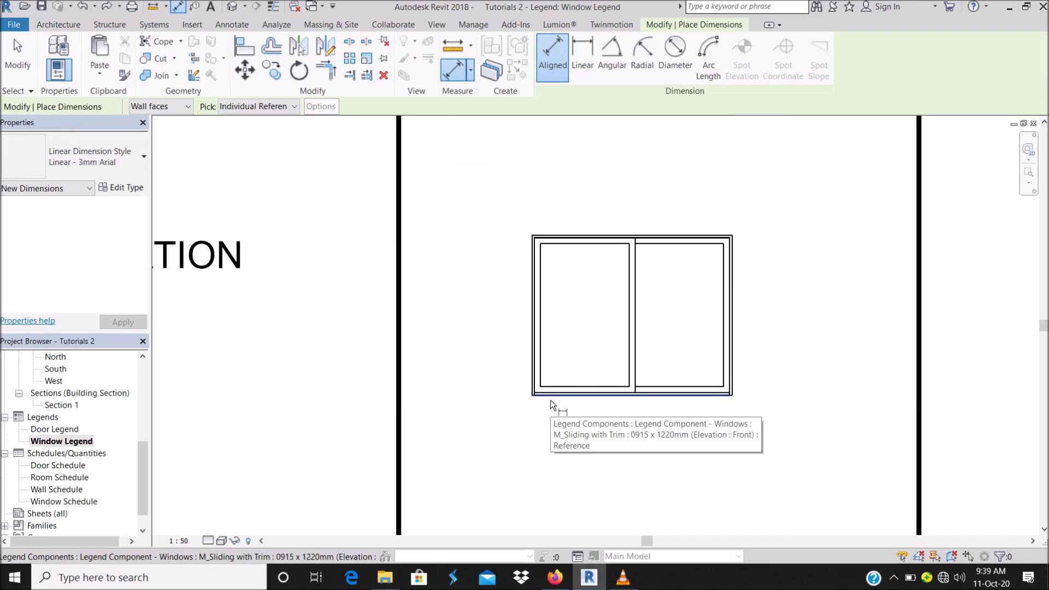
left_click(550, 400)
left_click(562, 236)
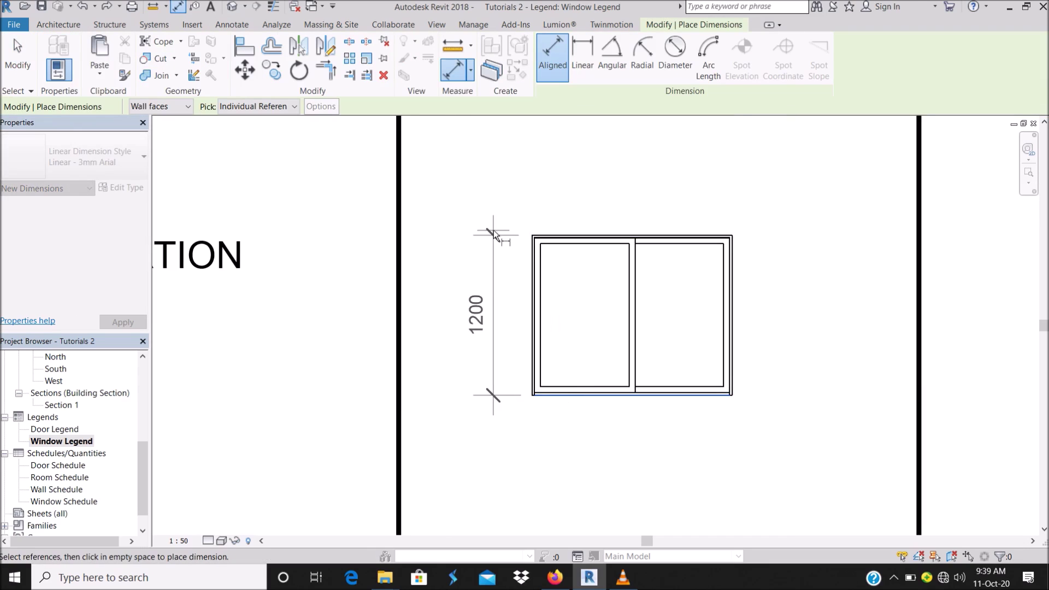
left_click(468, 228)
scroll(484, 304, "down", 4)
key("Escape")
key("Escape")
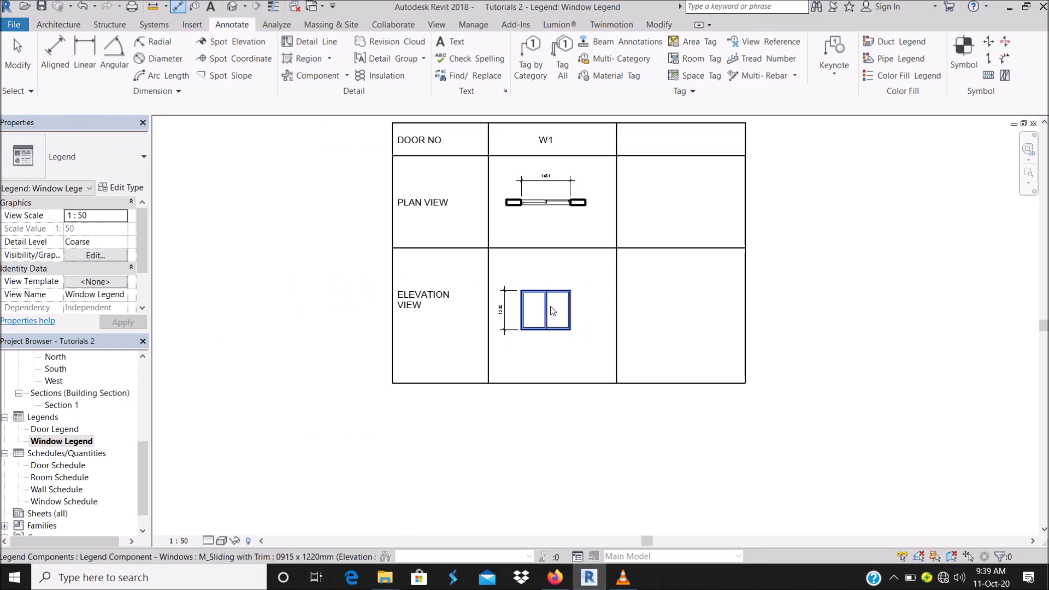
Delete the vertical line closing the empty last column of the windows table
middle_click_drag(613, 251, 479, 314)
left_click(613, 251)
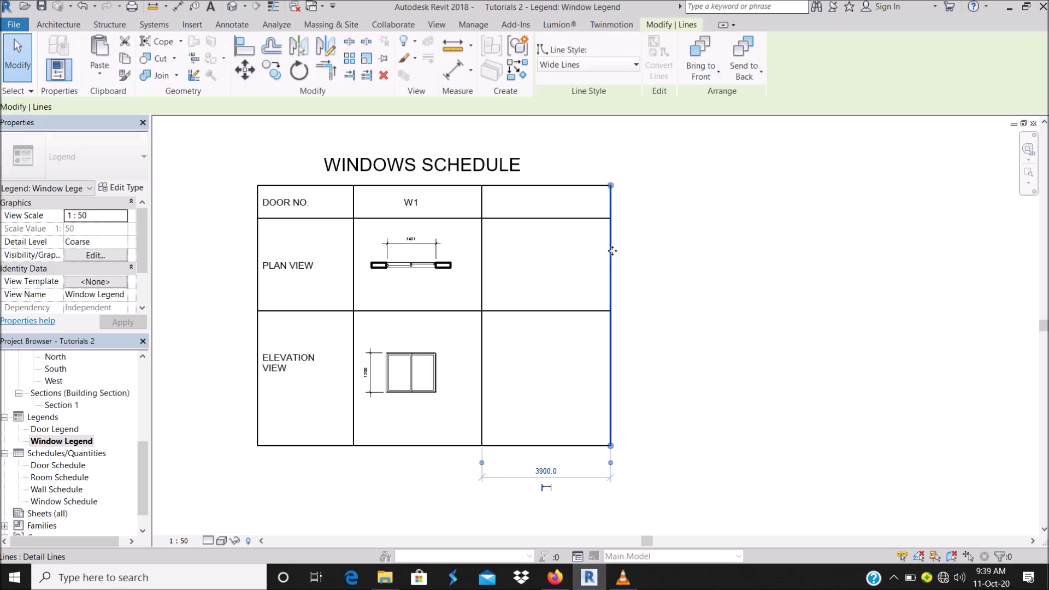
key("Delete")
Copy the W1 label, plan and elevation components, their dimensions and the column divider three times at 3900 spacing to form new columns
left_click(466, 265)
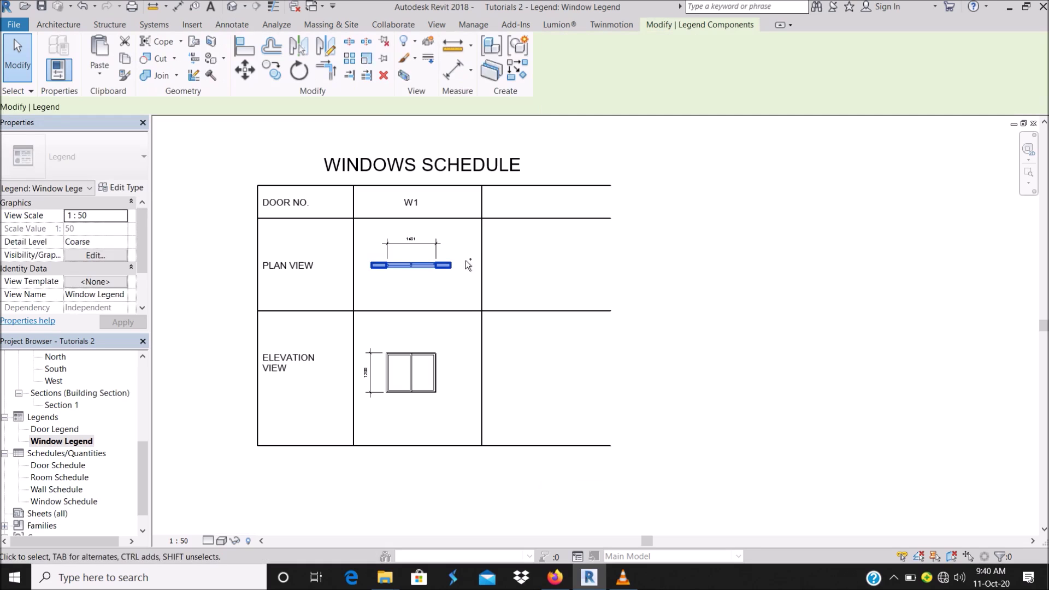
left_click(482, 250, "ctrl")
left_click(411, 202, "ctrl")
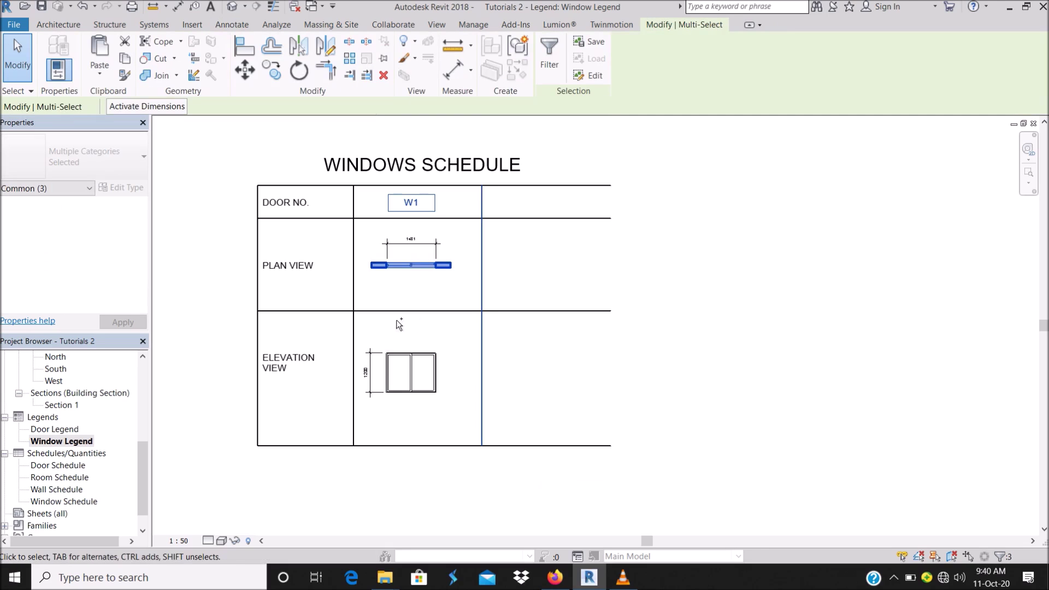
left_click_drag(349, 339, 503, 411, "ctrl")
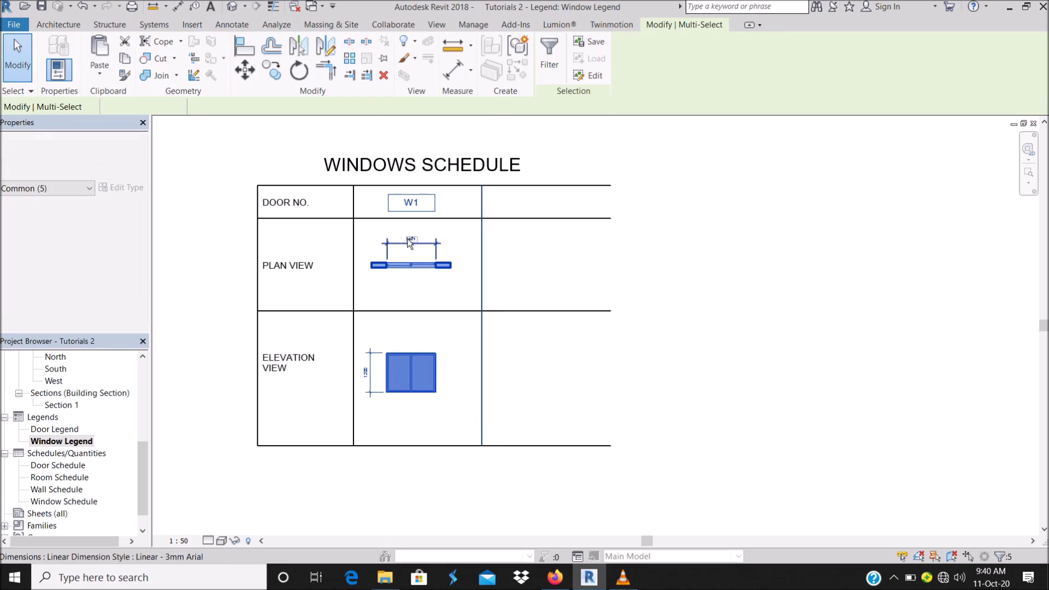
left_click(279, 76)
left_click(353, 186)
left_click(611, 186)
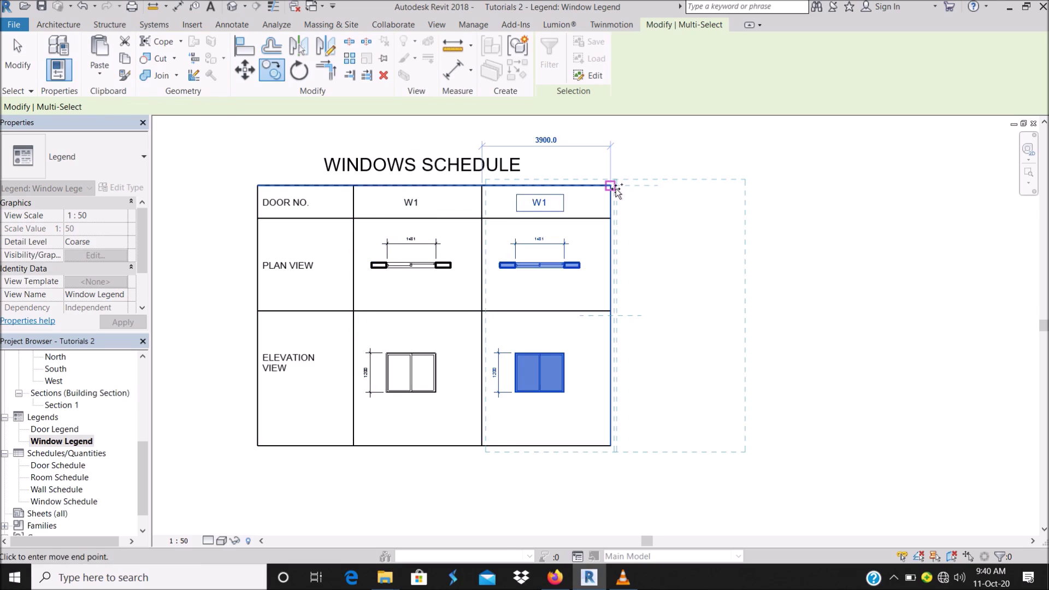
left_click(611, 186)
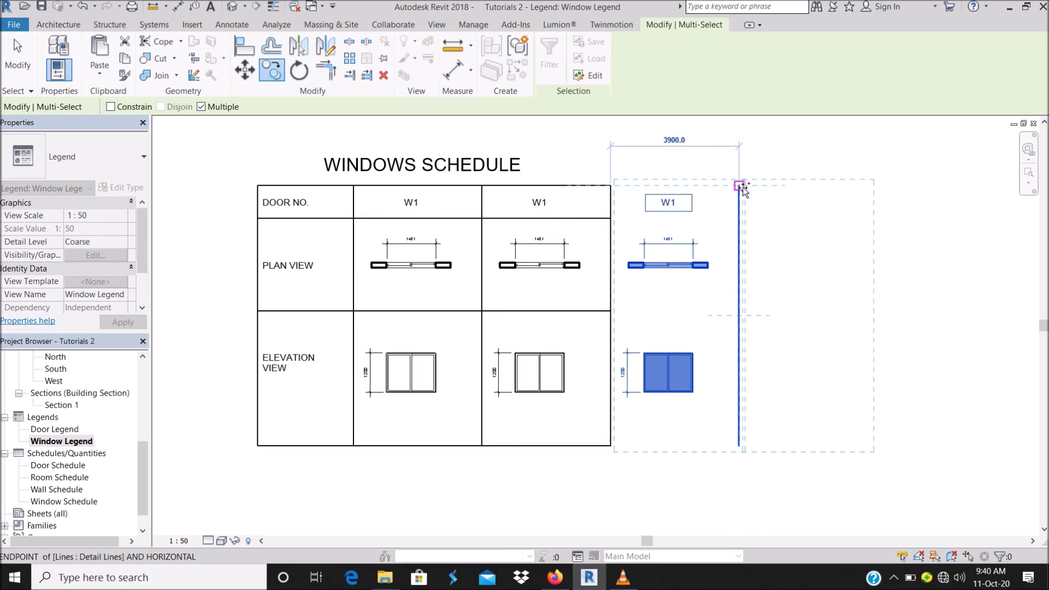
left_click(740, 186)
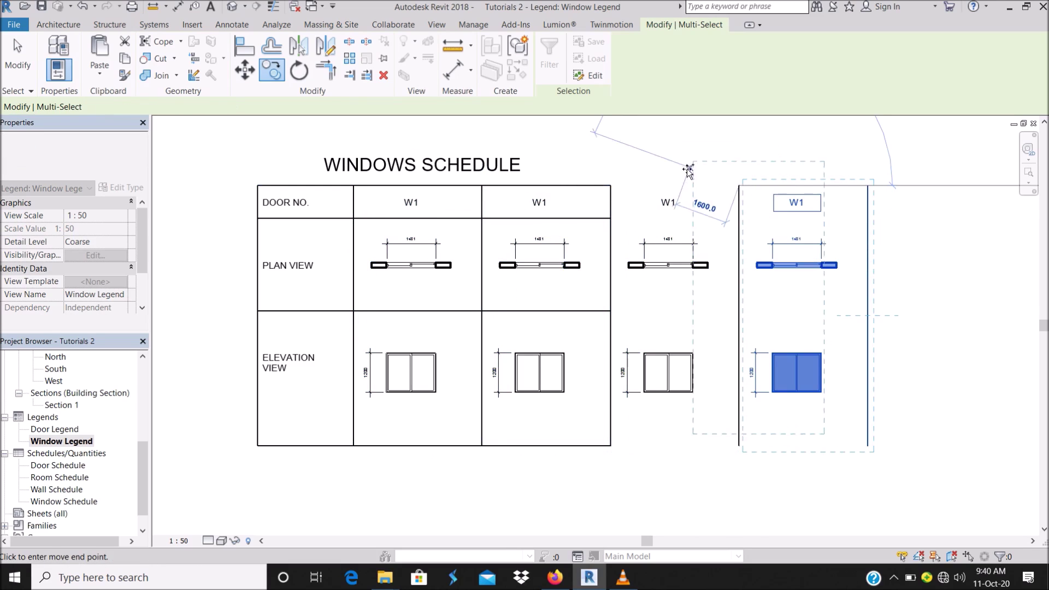
key("Escape")
key("Escape")
Extend the table's four horizontal lines to the outermost vertical line with Trim/Extend Multiple Elements
left_click(866, 225)
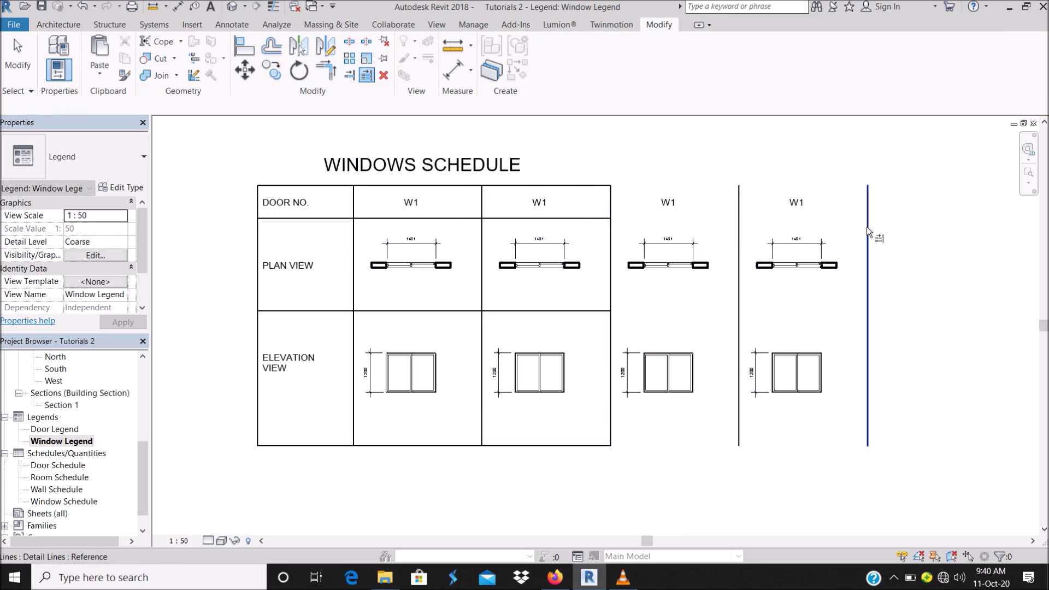
left_click(586, 186)
left_click(597, 219)
left_click(601, 311)
left_click(598, 445)
key("Escape")
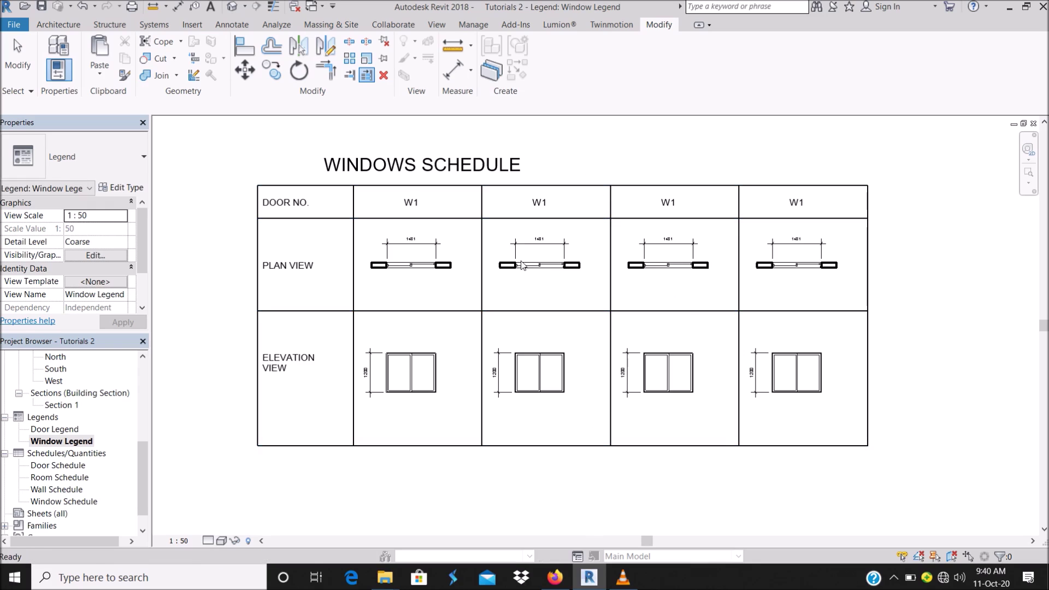
Change the plan and elevation components in the second window column to M_Sliding with Trim : 0915 x 1220mm 2
left_click(539, 265)
left_click(542, 361, "ctrl")
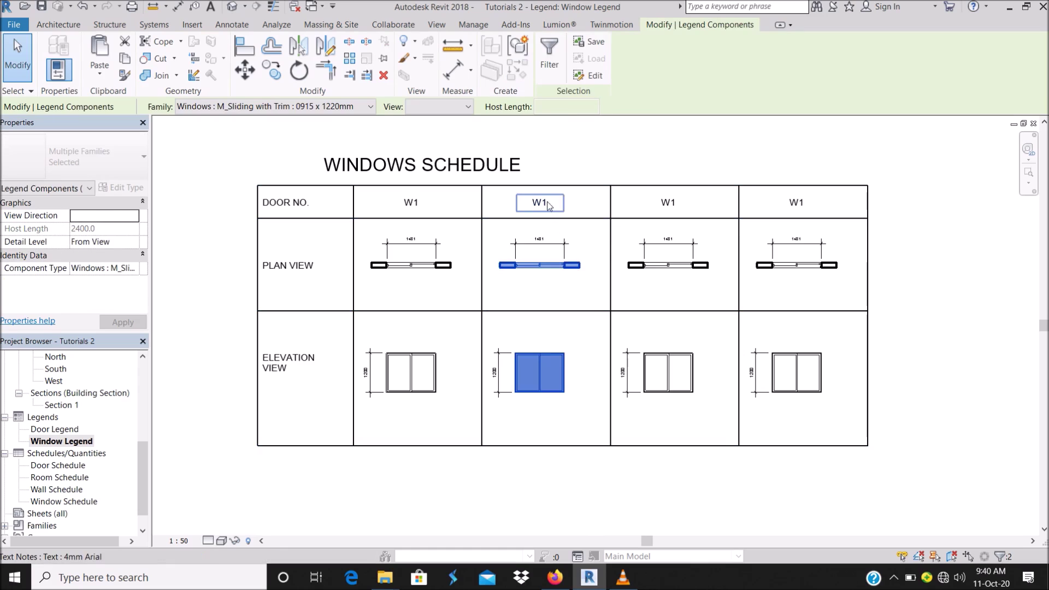
left_click(280, 106)
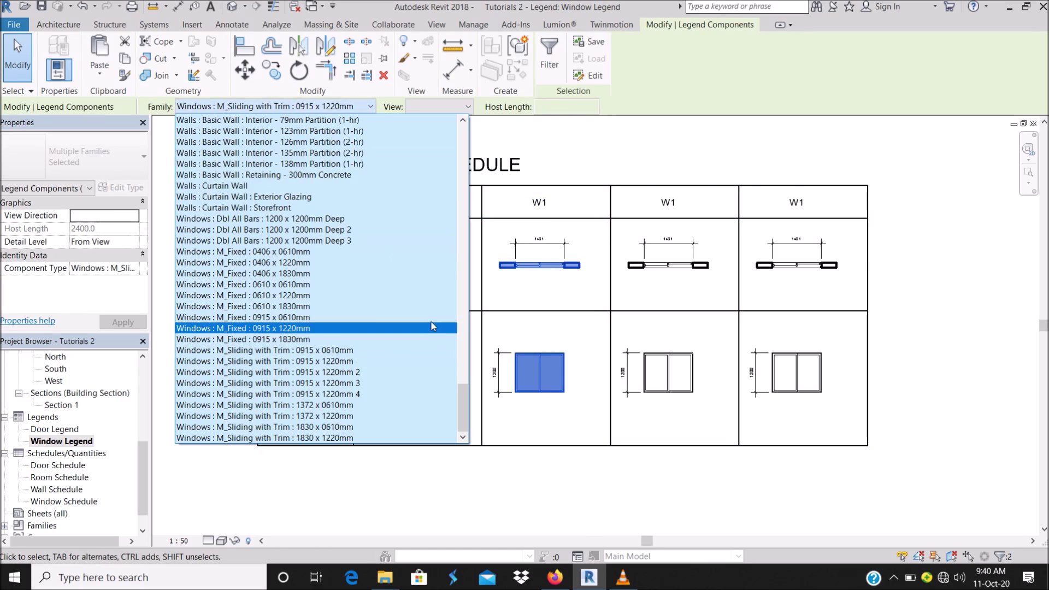
left_click(361, 372)
Change the plan and elevation components in the third window column to M_Sliding with Trim : 0915 x 1220mm 3
left_click(673, 266)
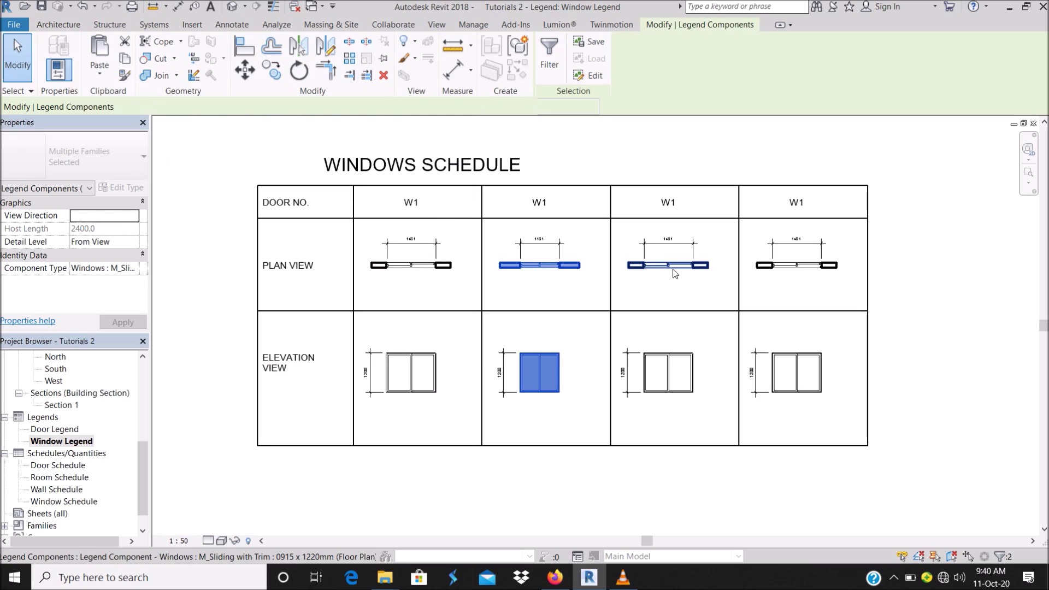
left_click(667, 371, "ctrl")
left_click(348, 109)
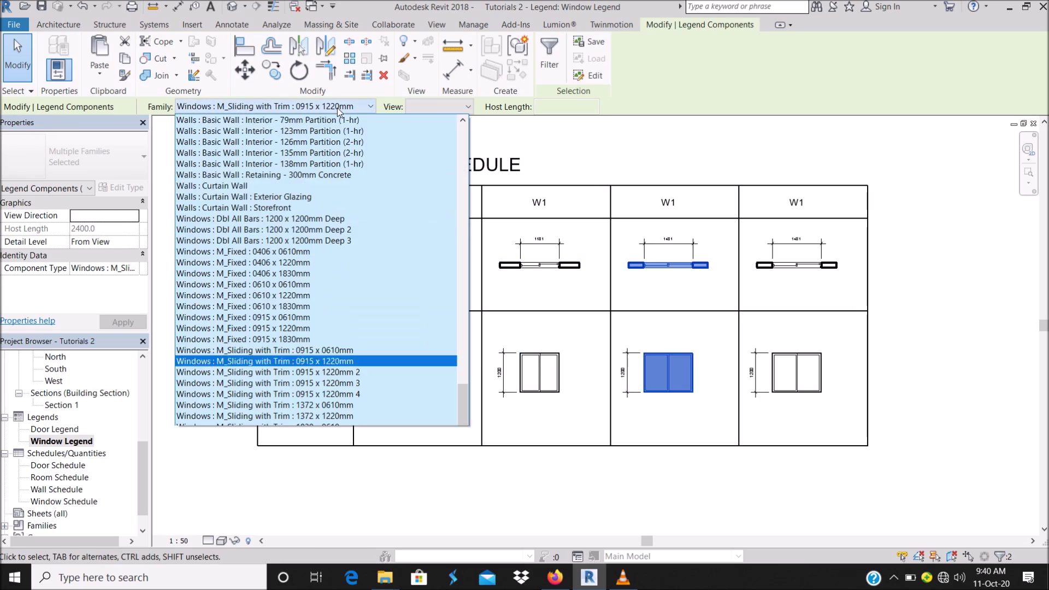
left_click(372, 384)
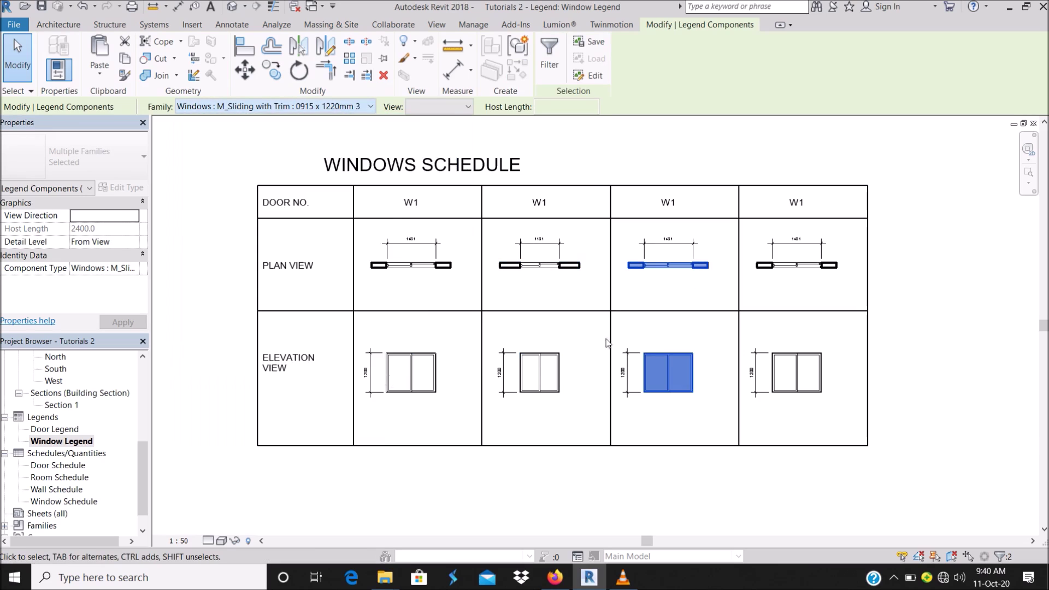
Change the plan and elevation components in the fourth window column to M_Sliding with Trim : 0915 x 1220mm 3
left_click(800, 267)
left_click(795, 370, "ctrl")
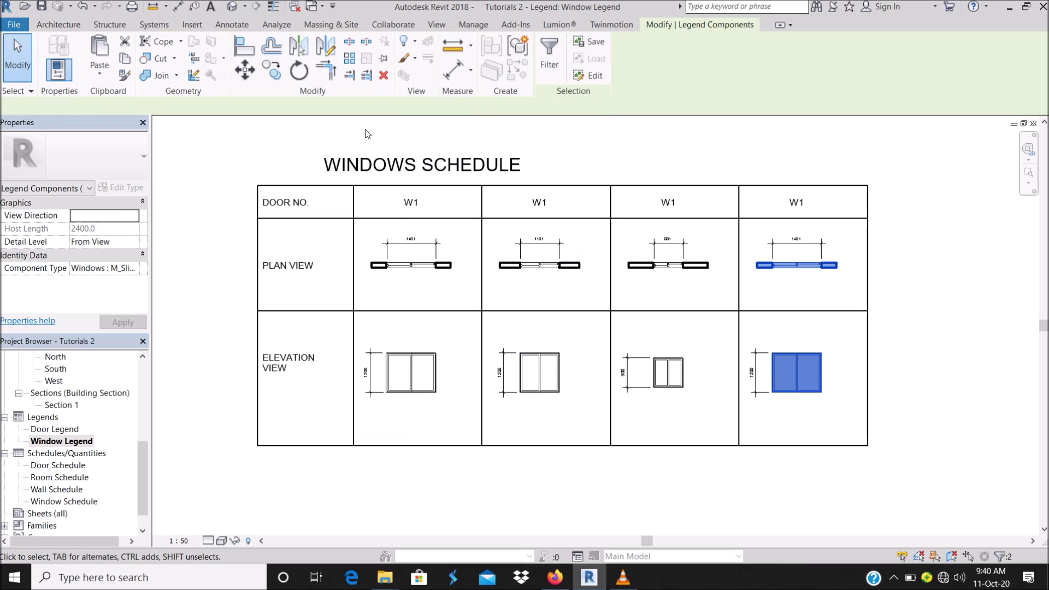
left_click(371, 107)
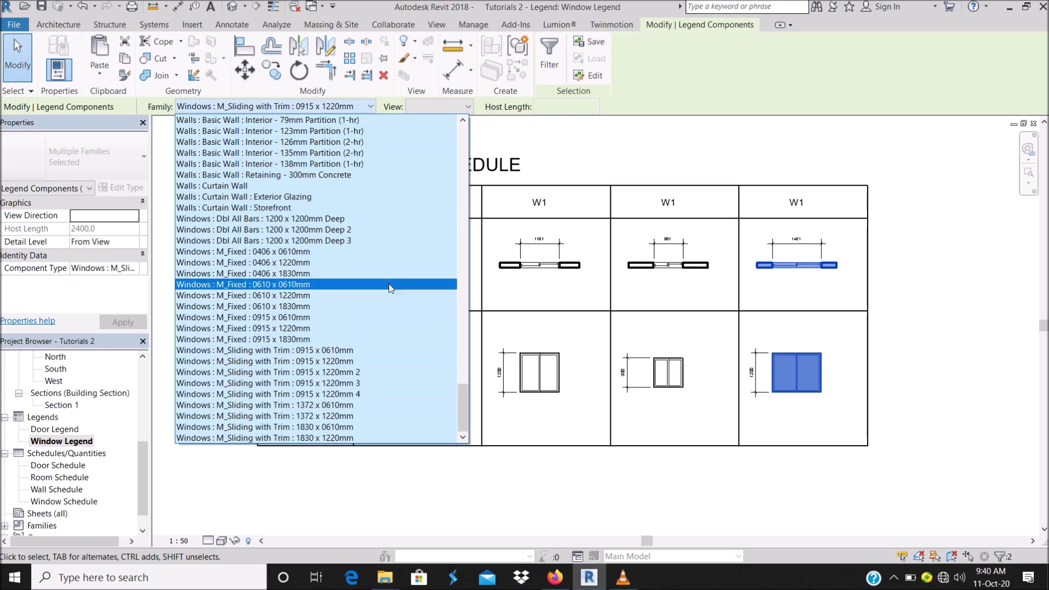
left_click(363, 391)
left_click(960, 293)
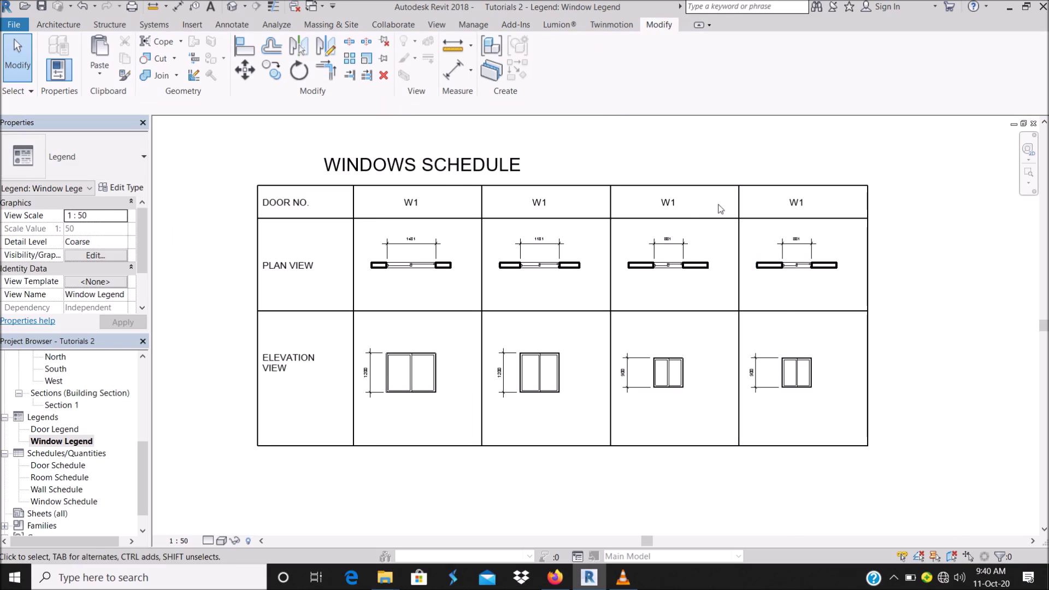
Change the labels of the second and third window columns to W2 and W3
scroll(544, 194, "up", 3)
double_click(548, 211)
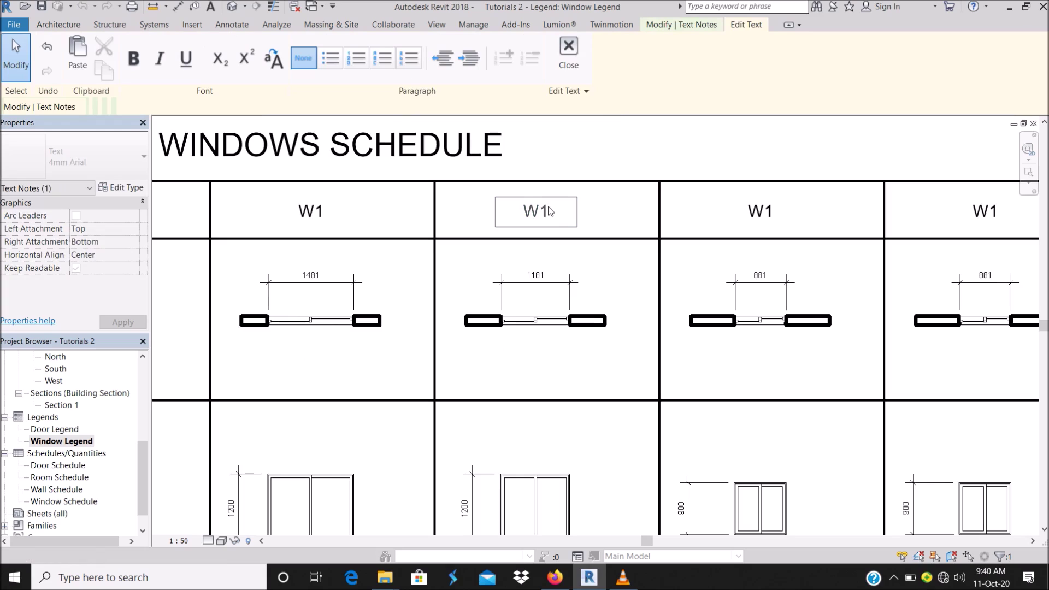
type("2")
left_click(12, 38)
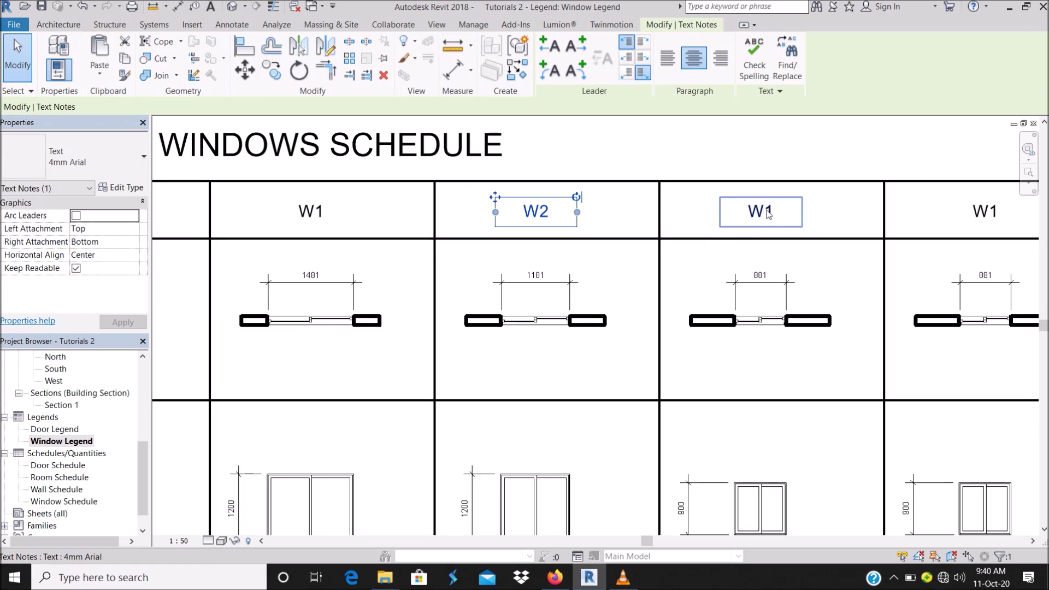
left_click(773, 213)
left_click(773, 212)
type("3")
left_click(678, 237)
Change the label of the fourth window column to W4
scroll(896, 227, "down", 3)
scroll(806, 226, "up", 3)
double_click(810, 226)
type("4")
left_click(751, 214)
scroll(751, 215, "down", 3)
scroll(751, 214, "down", 2)
left_click(896, 302)
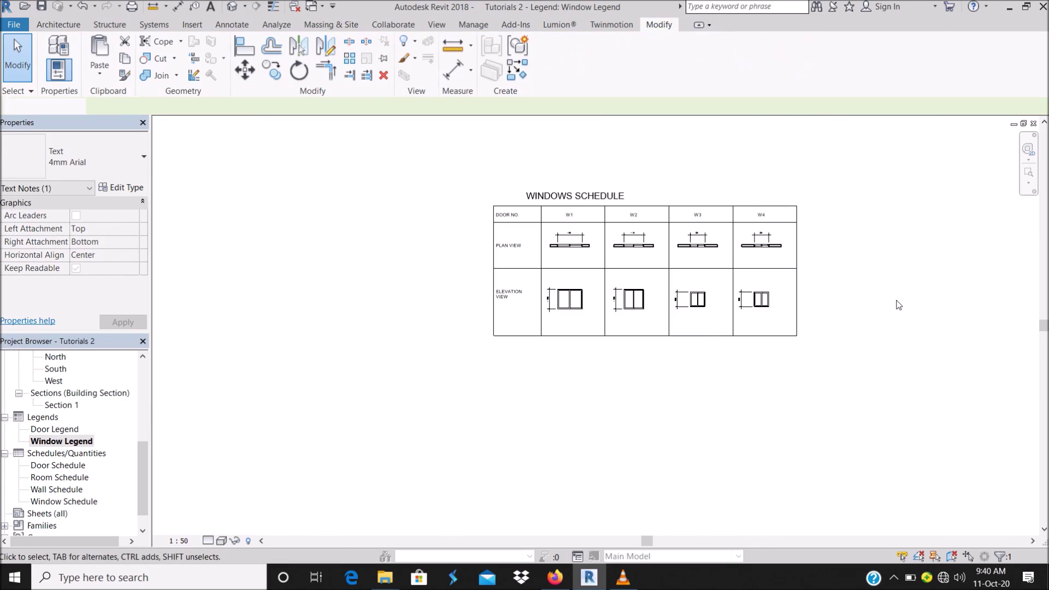
Move the WINDOWS SCHEDULE title so it is centred above the table
scroll(541, 372, "up", 4)
left_click(491, 363)
scroll(492, 363, "down", 2)
scroll(607, 363, "up", 4)
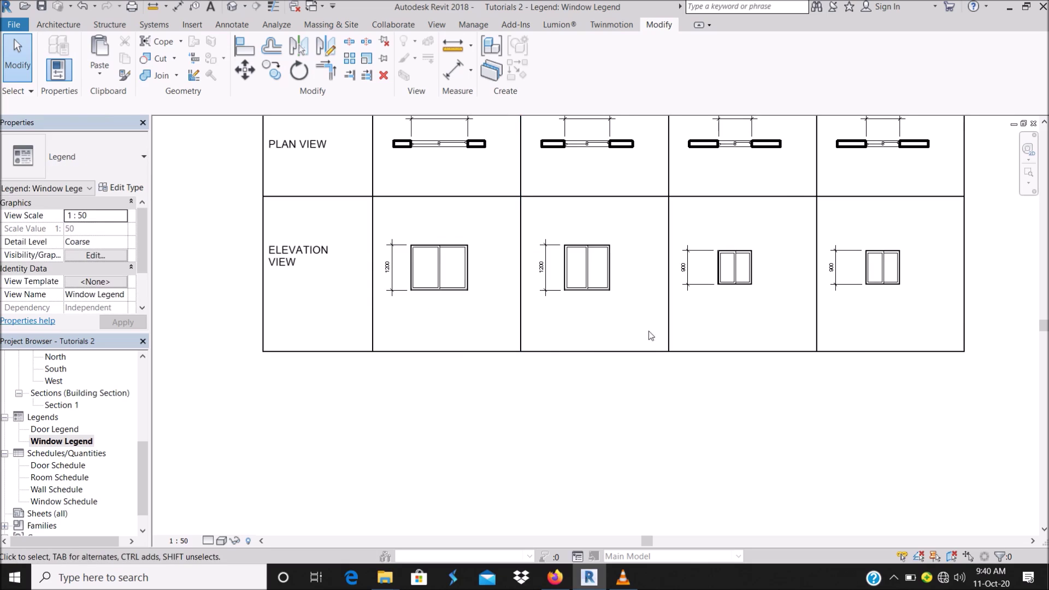
scroll(637, 329, "down", 2)
scroll(661, 232, "up", 1)
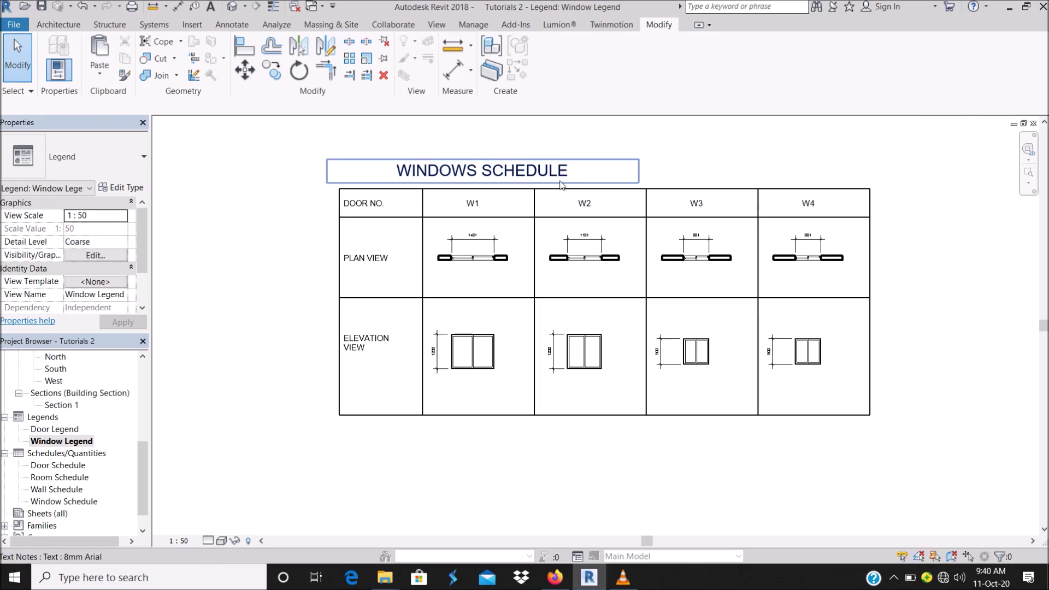
left_click(634, 182)
key("Escape")
Examine the window table's labels, plan and elevation views and dimensions across columns W1 to W4
scroll(723, 281, "down", 2)
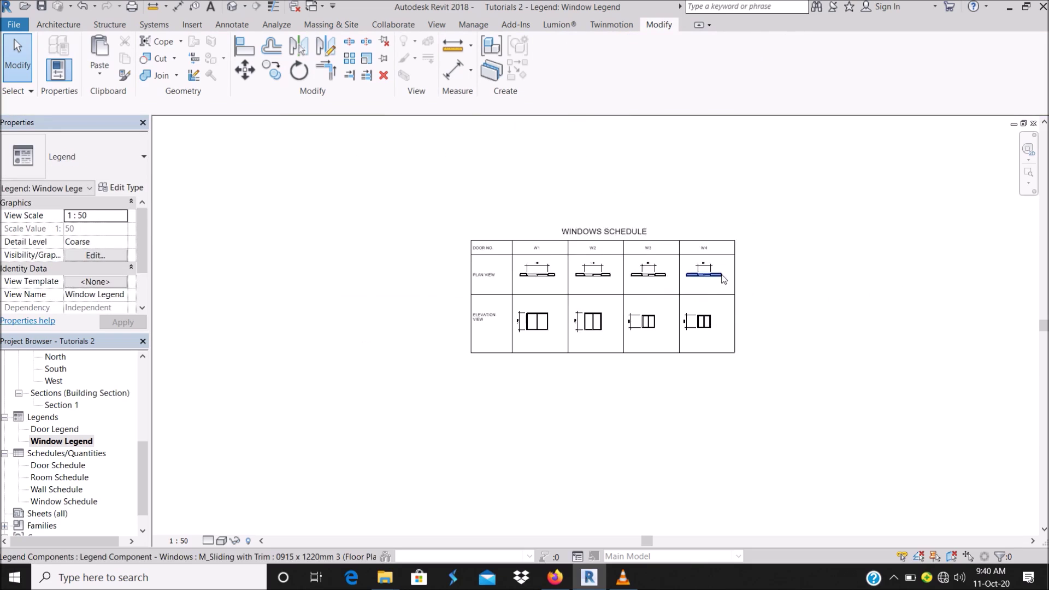
scroll(723, 280, "up", 1)
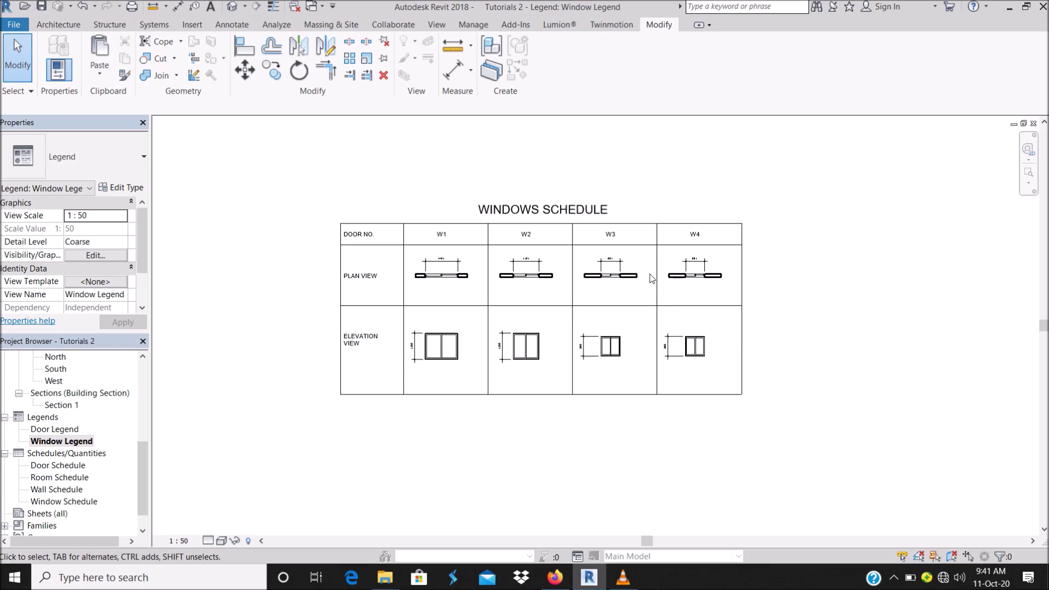
scroll(749, 279, "down", 2)
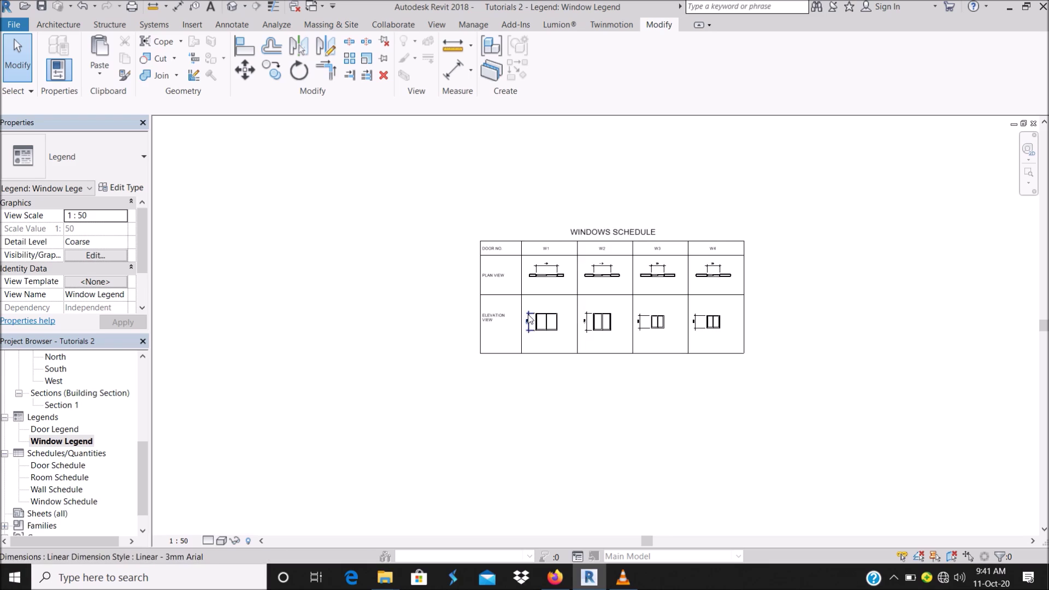
scroll(529, 319, "up", 3)
scroll(653, 298, "down", 3)
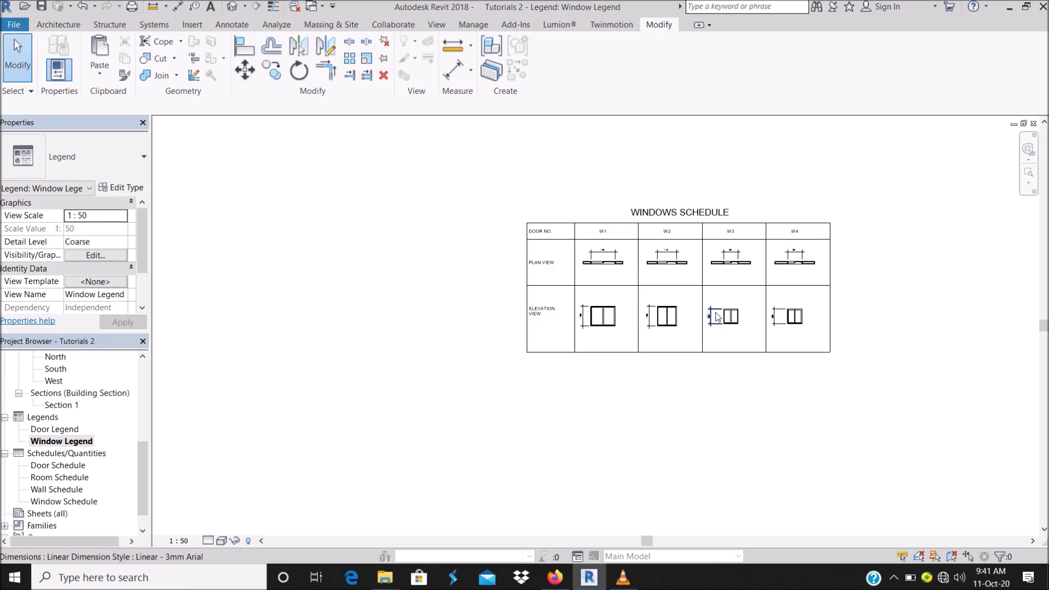
scroll(717, 317, "up", 4)
scroll(560, 273, "down", 3)
scroll(719, 262, "up", 4)
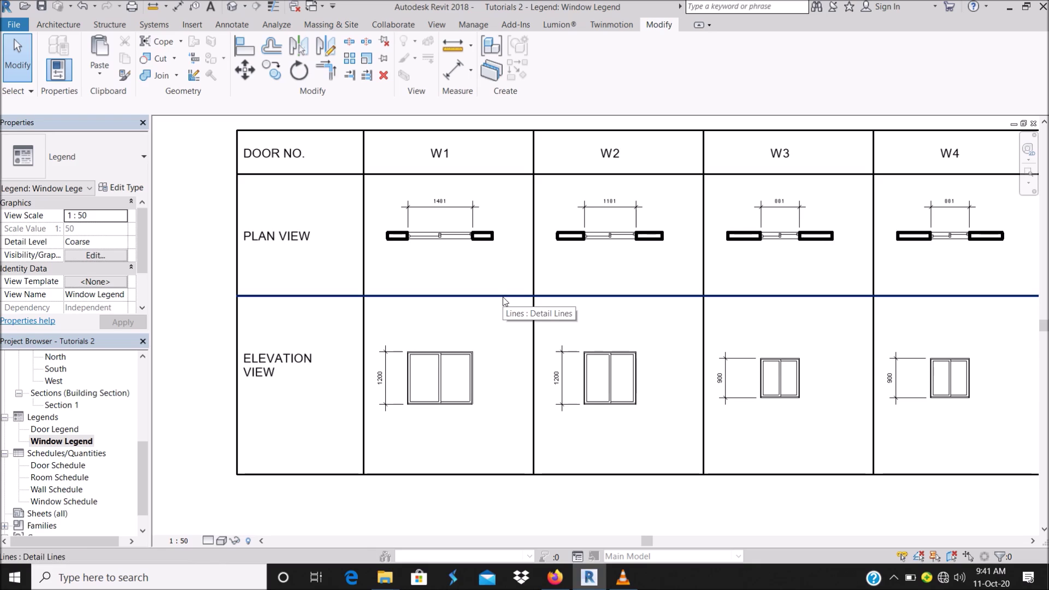
scroll(504, 300, "down", 4)
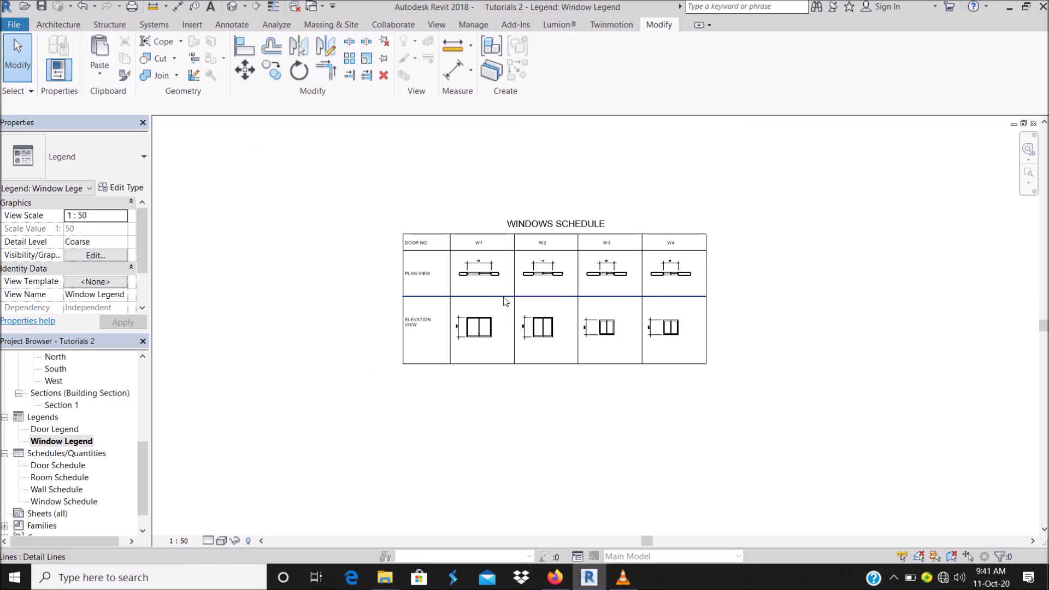